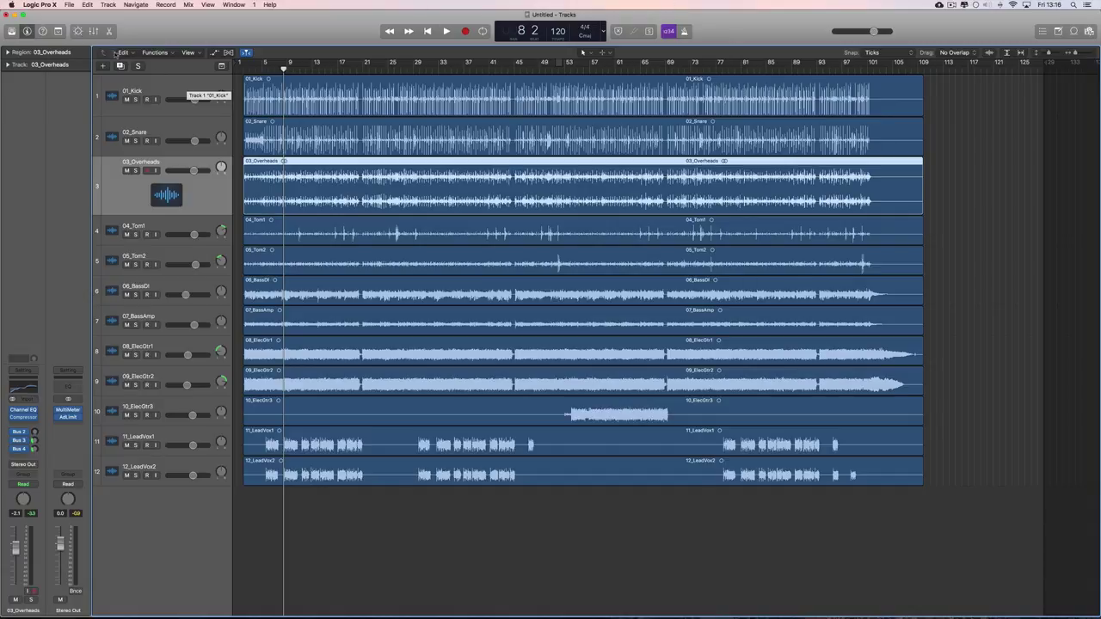
Review the channel strips in the mixer and audition the full mix in two short passages from bar 9
key(x)
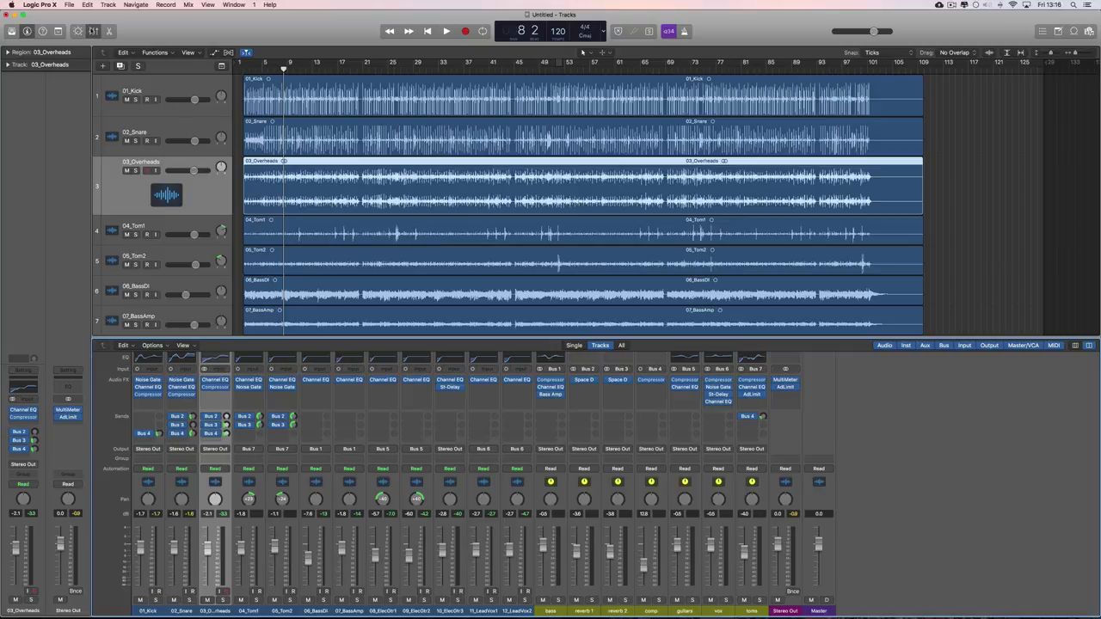
click(94, 31)
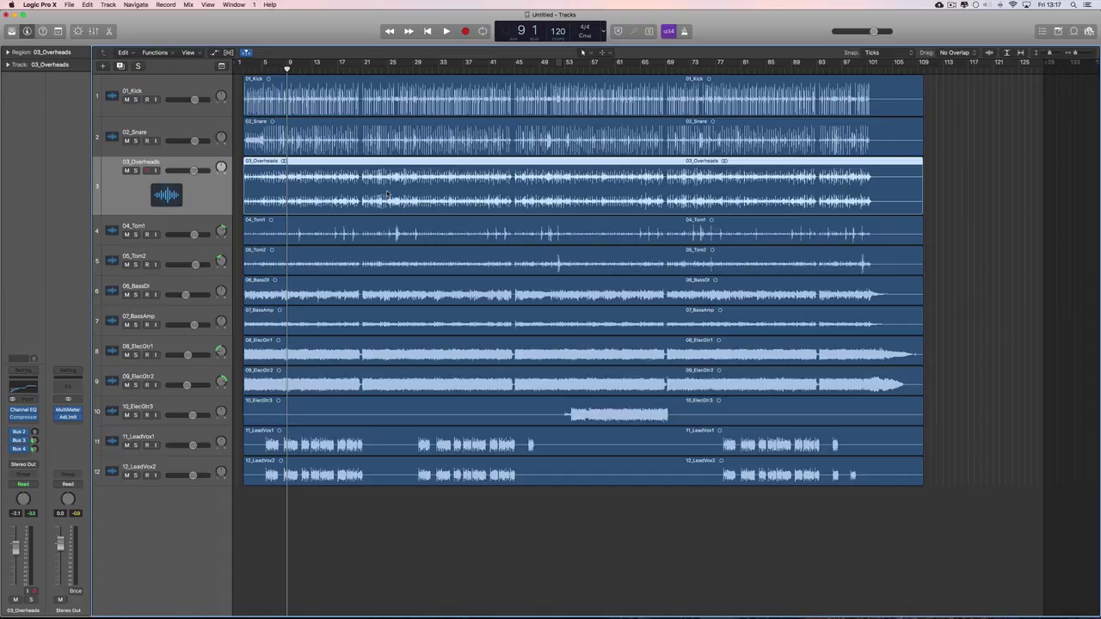
key(space)
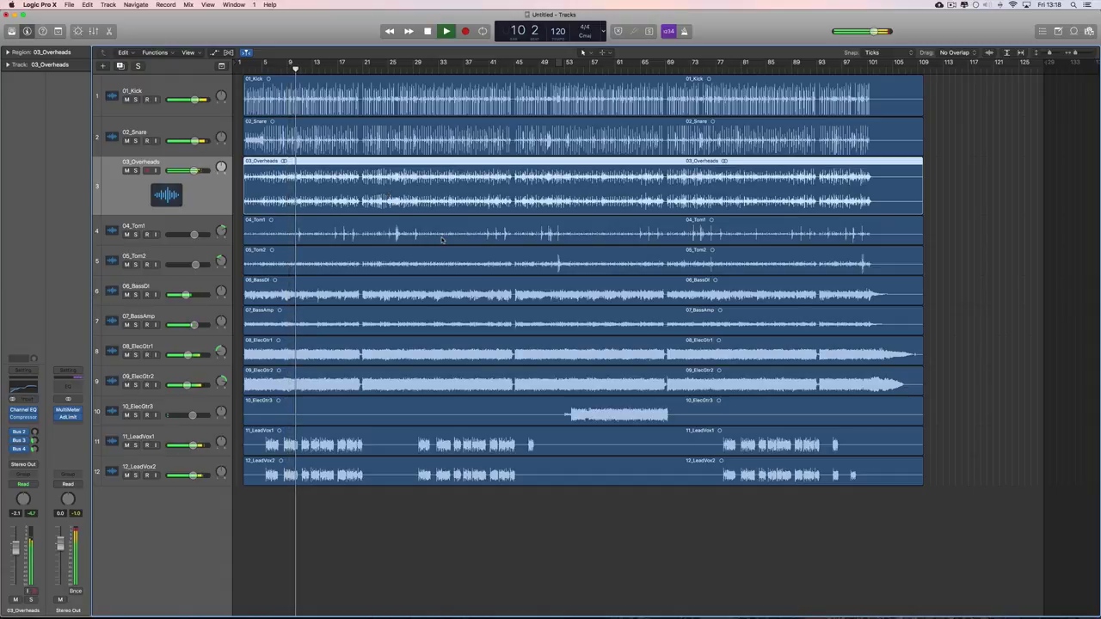
key(space)
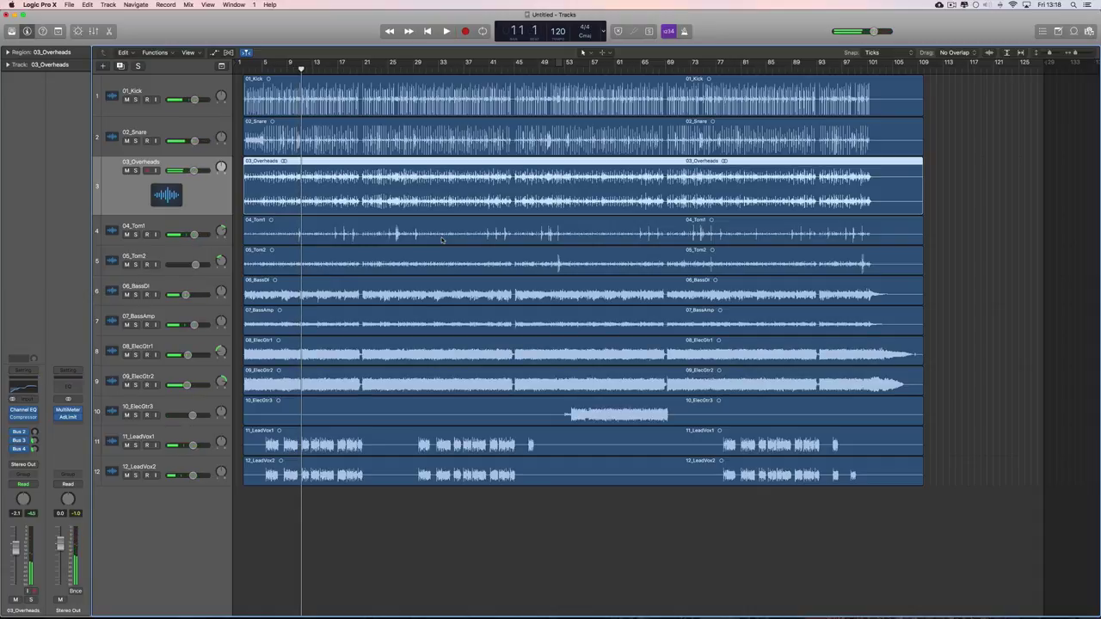
key(space)
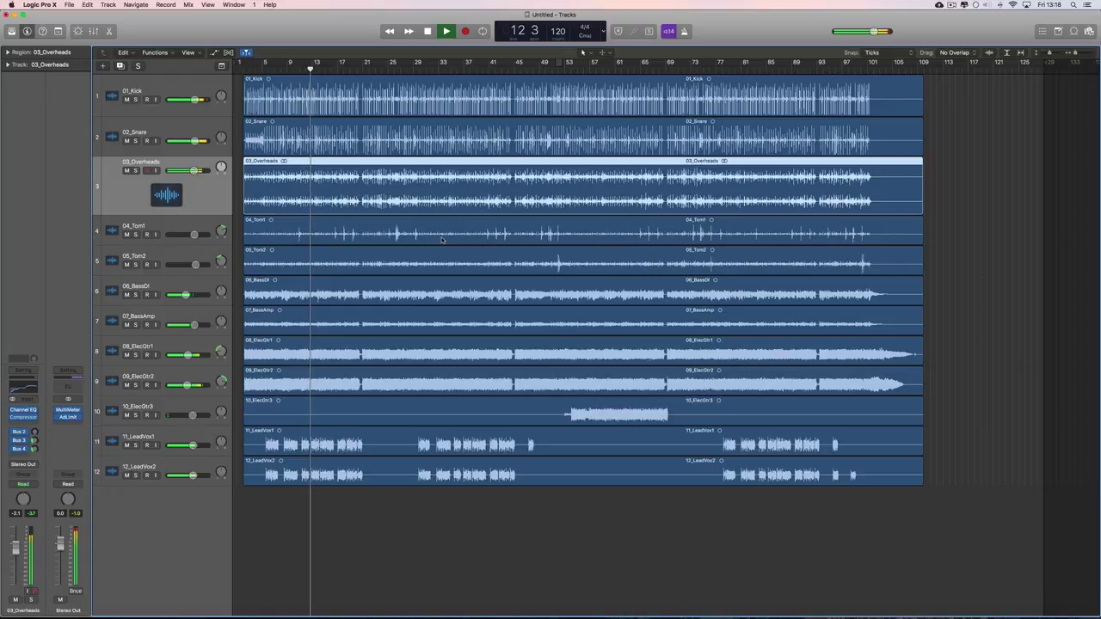
key(space)
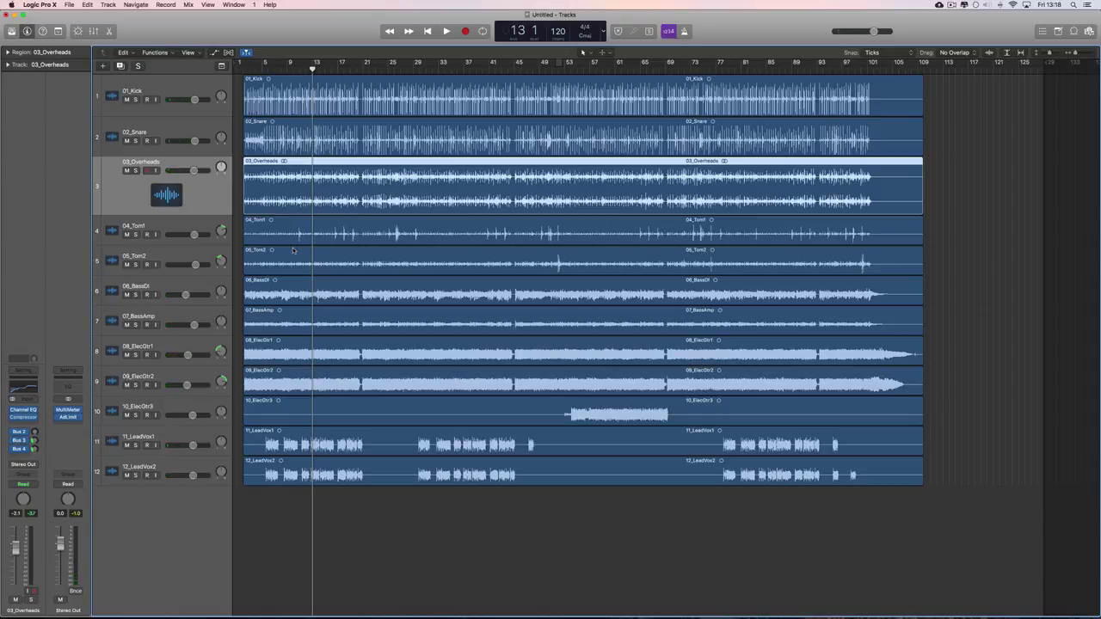
Show the mixer and set the gain of the 98 Hz band in the 01_Kick Channel EQ to +4.0 dB
click(94, 32)
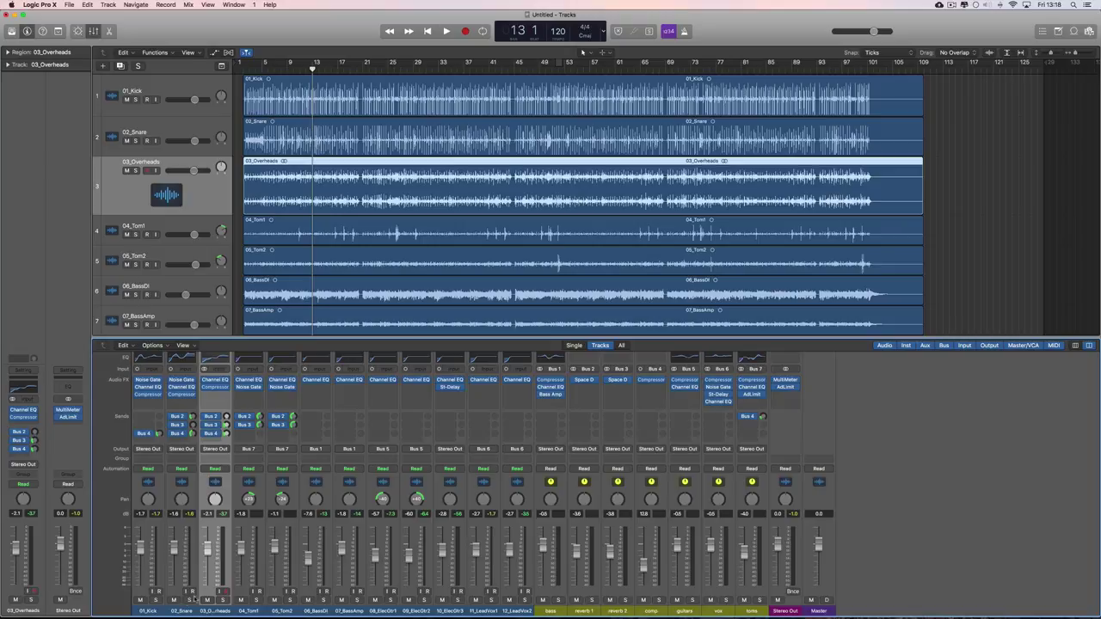
click(155, 611)
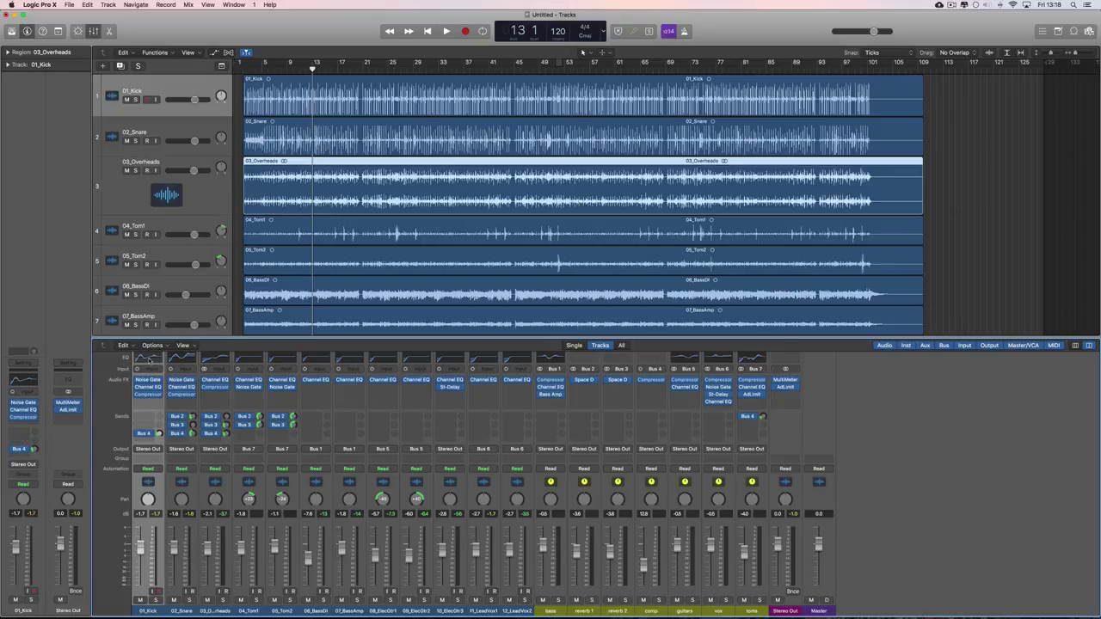
click(147, 357)
drag(473, 415, 473, 430)
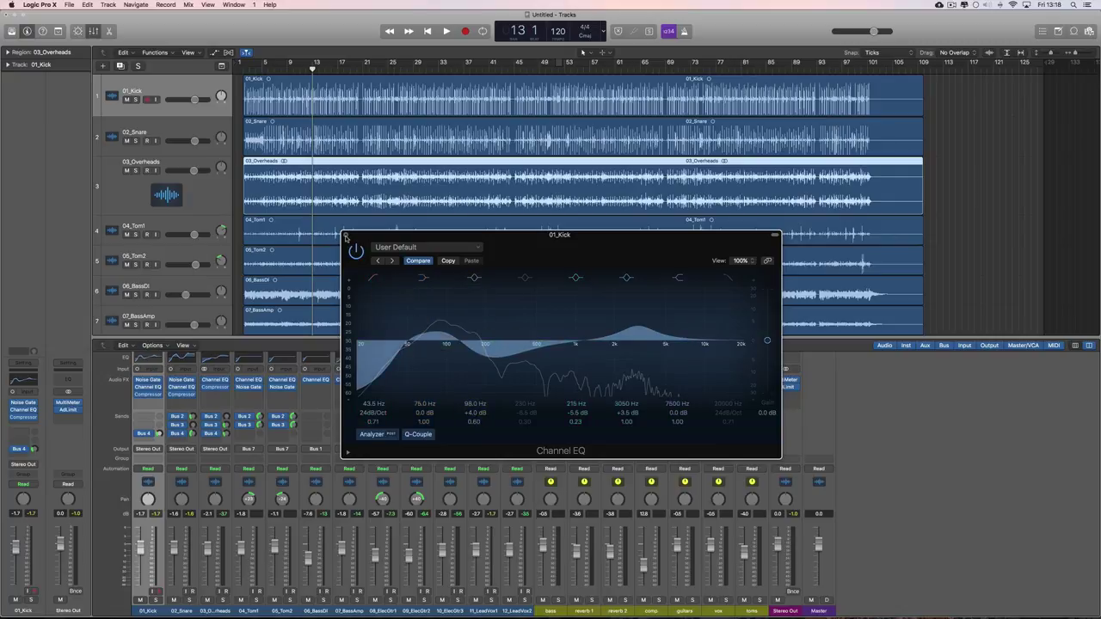
click(345, 236)
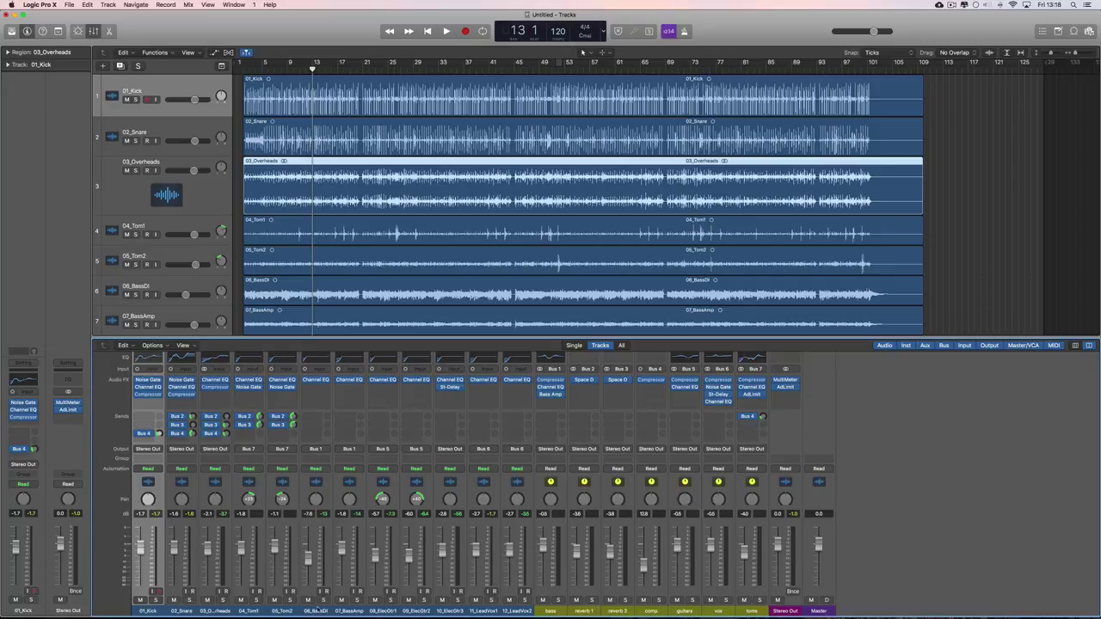
Set the 134 Hz band gain in the bass bus Channel EQ to +3.5 dB
click(364, 610)
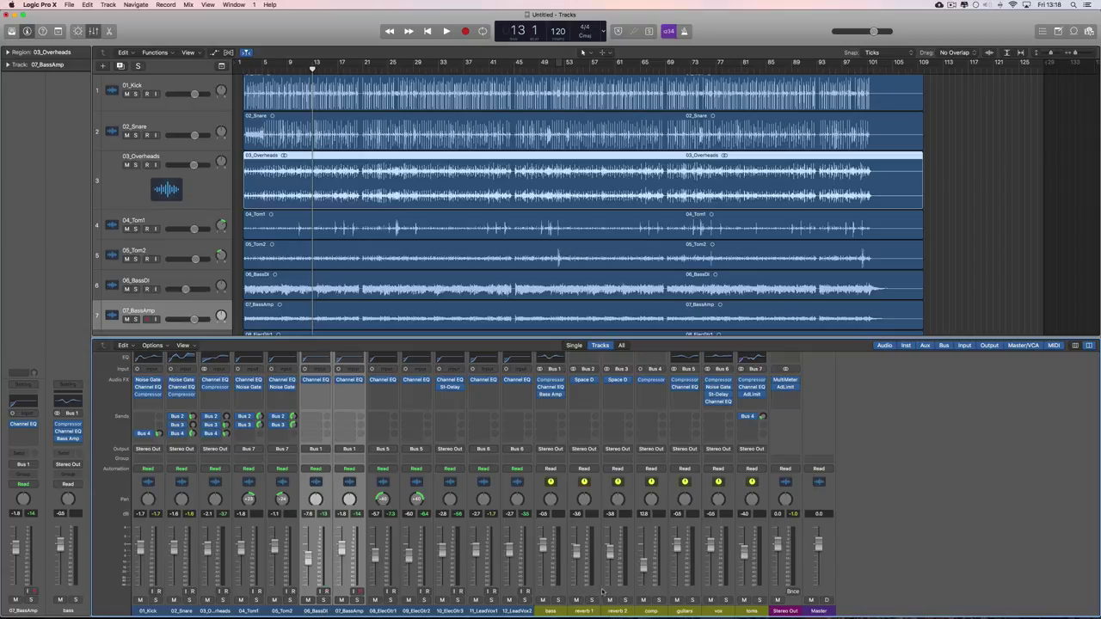
click(559, 609)
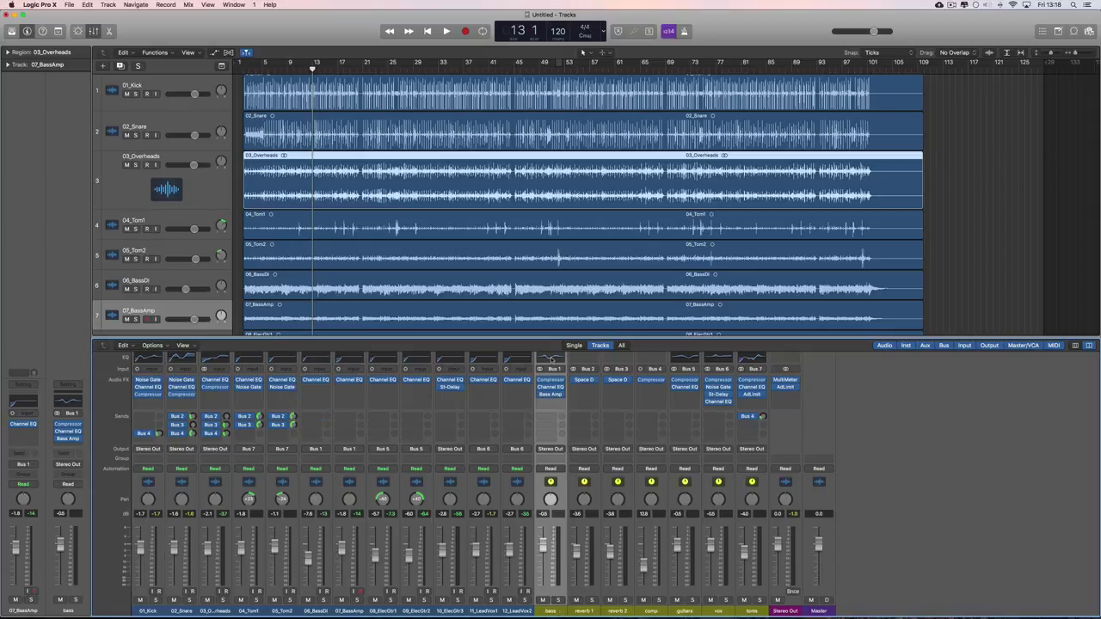
click(551, 359)
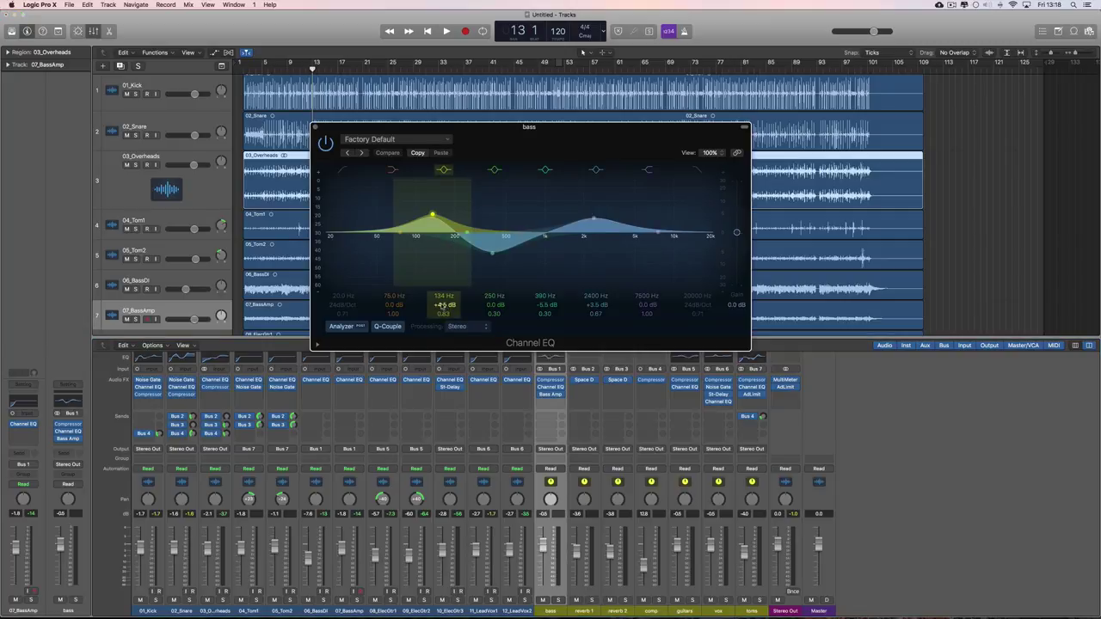
drag(443, 304, 444, 308)
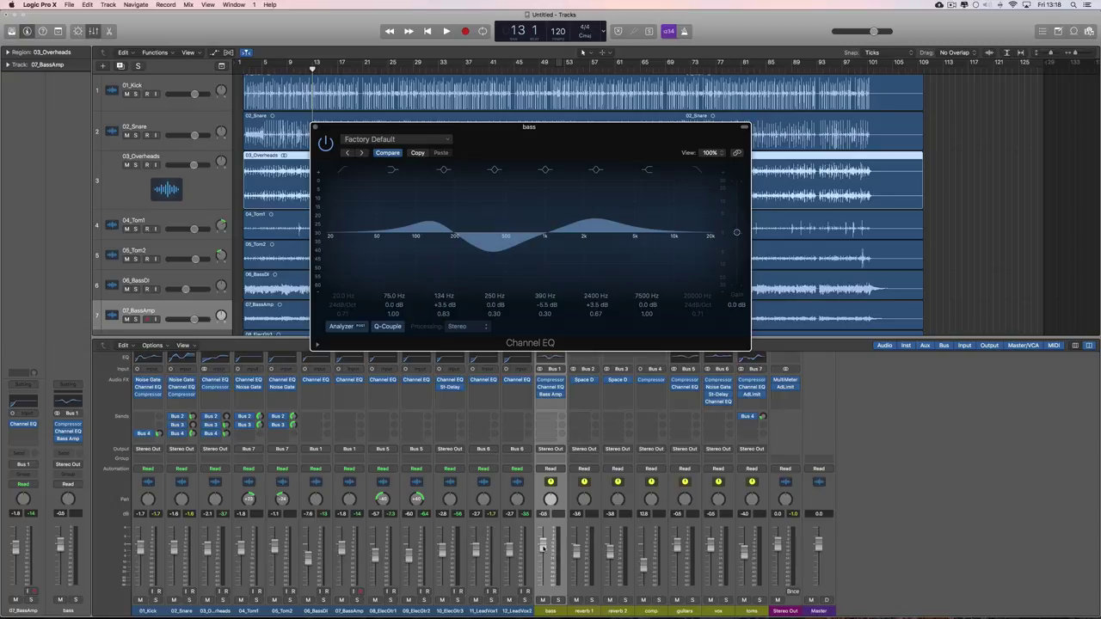
Lower the bass bus volume to -1.9 dB and audition the mix
click(542, 546)
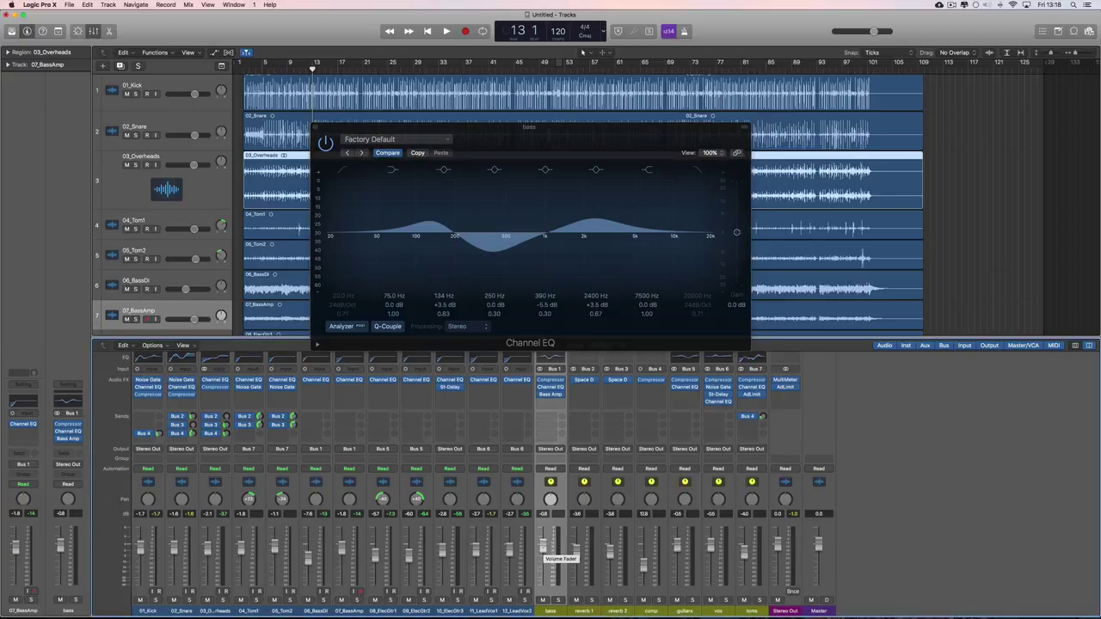
drag(543, 548, 543, 548)
drag(543, 548, 543, 549)
key(space)
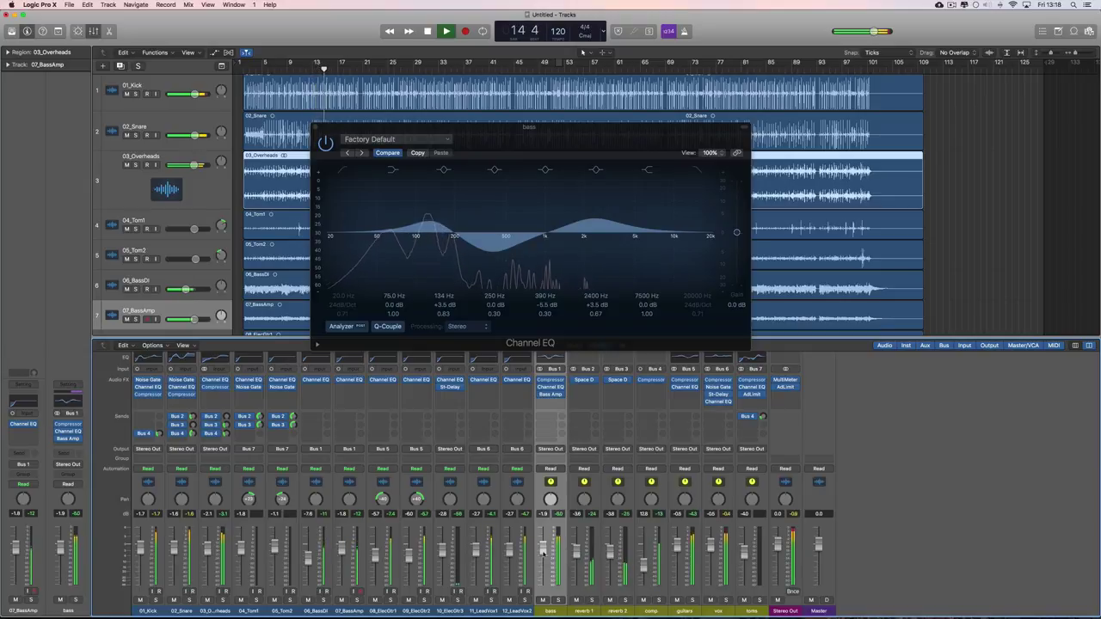
key(space)
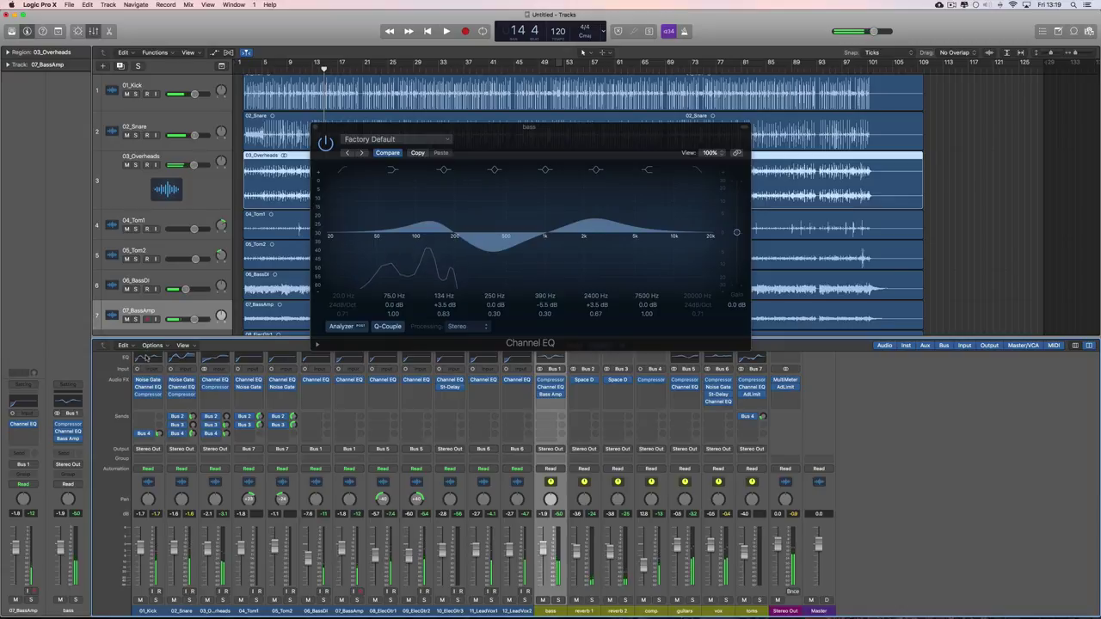
Set the kick EQ's low boost band to 100 Hz with a Q of 1.10, lower the kick volume to -1.9 dB, and audition the mix
click(148, 357)
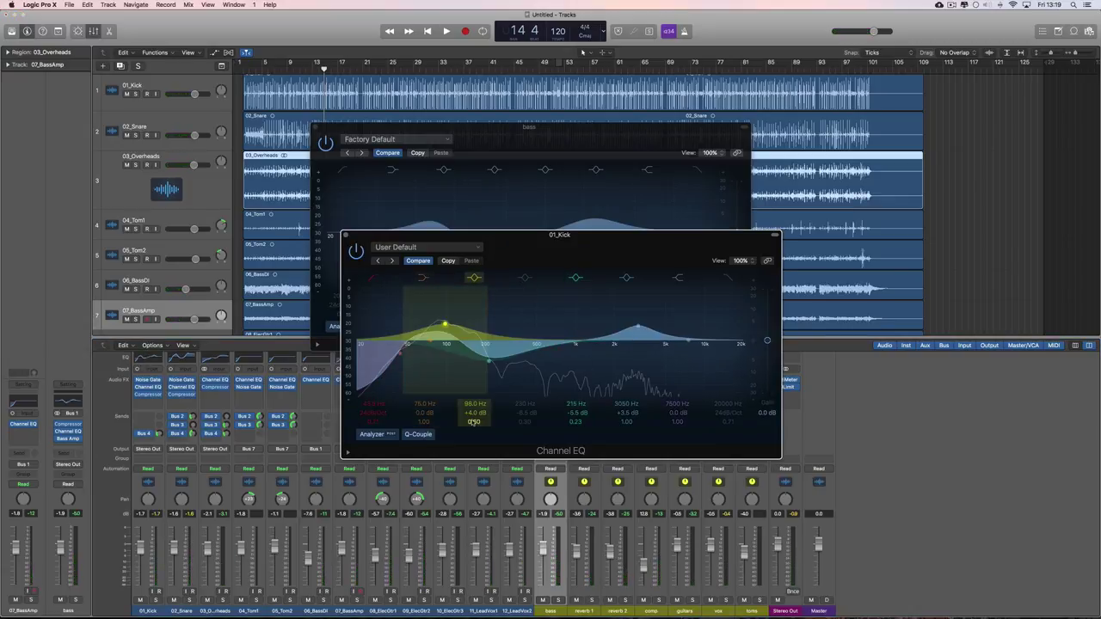
drag(473, 422, 473, 411)
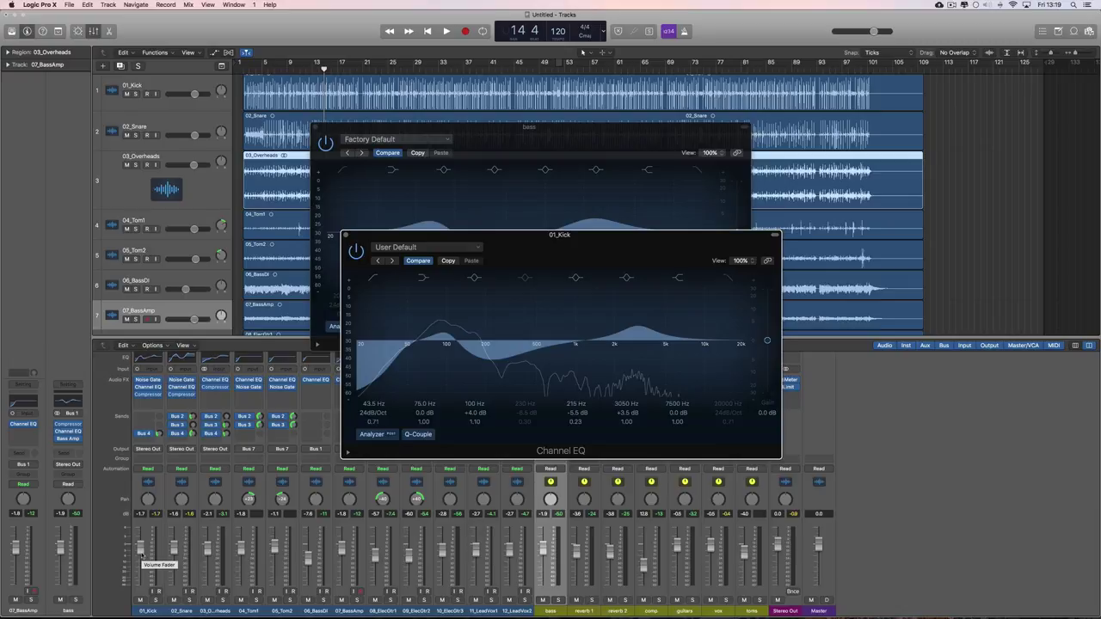
key(space)
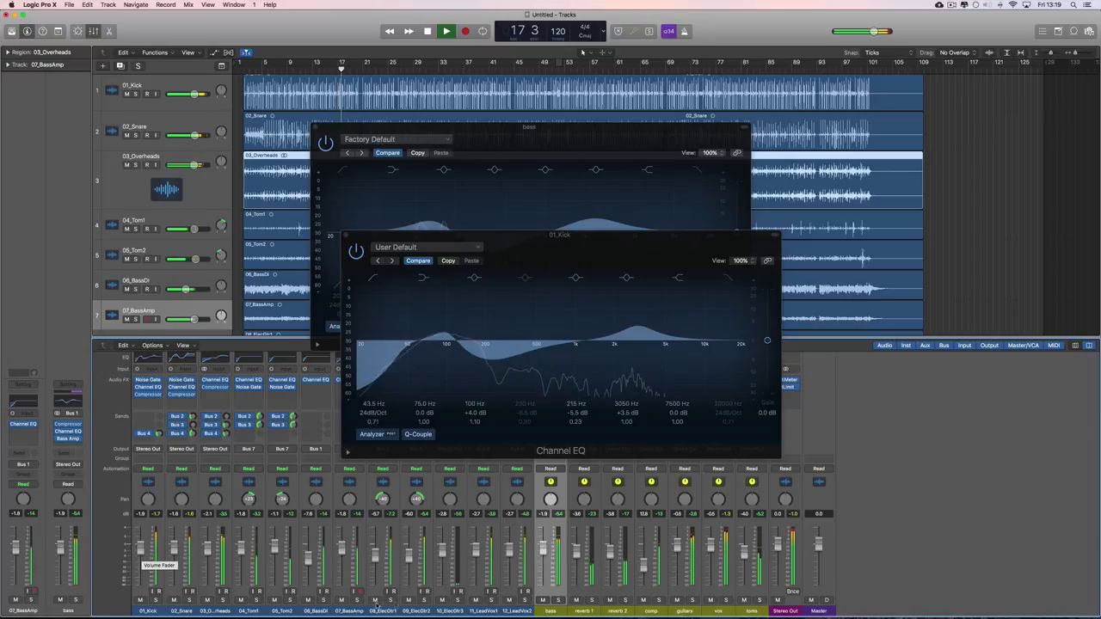
key(space)
Lower the bass bus volume to -2.3 dB and audition the mix
drag(543, 549, 542, 552)
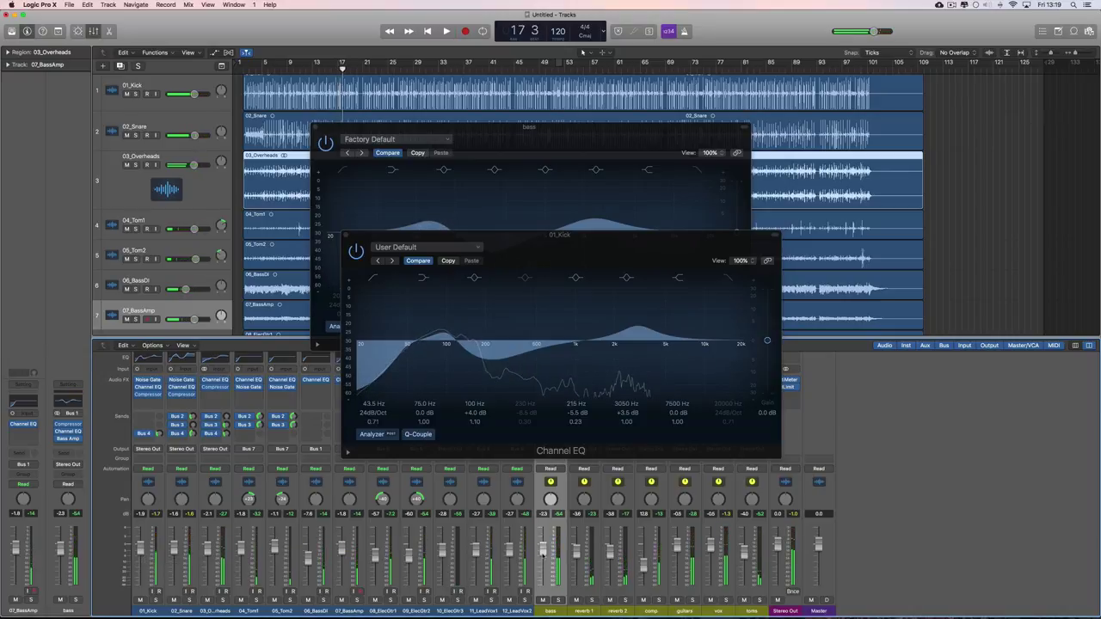
key(space)
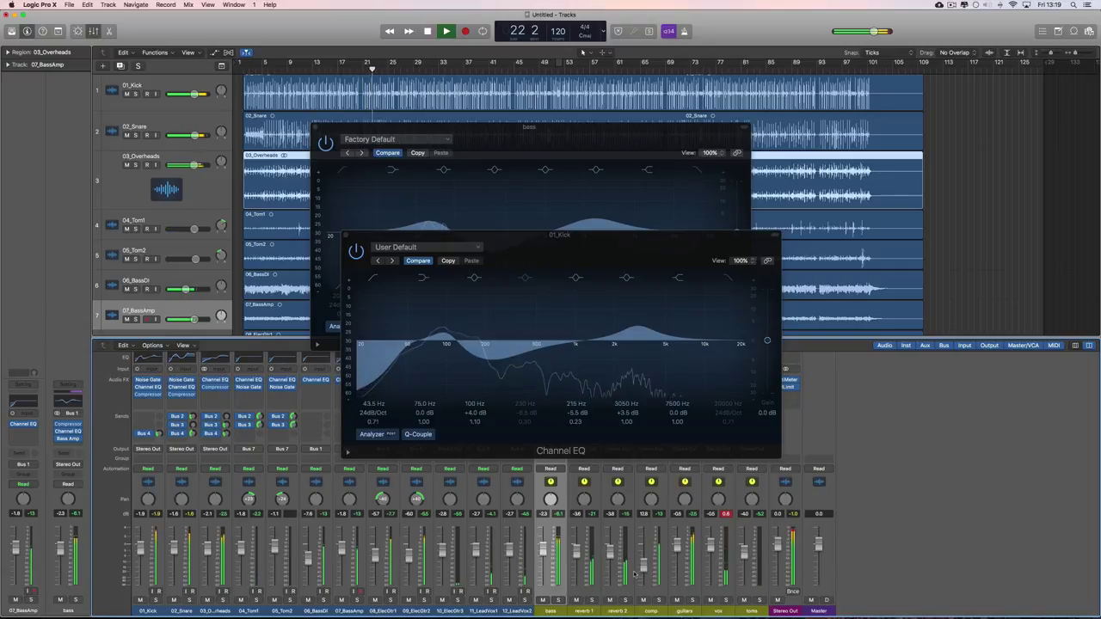
key(space)
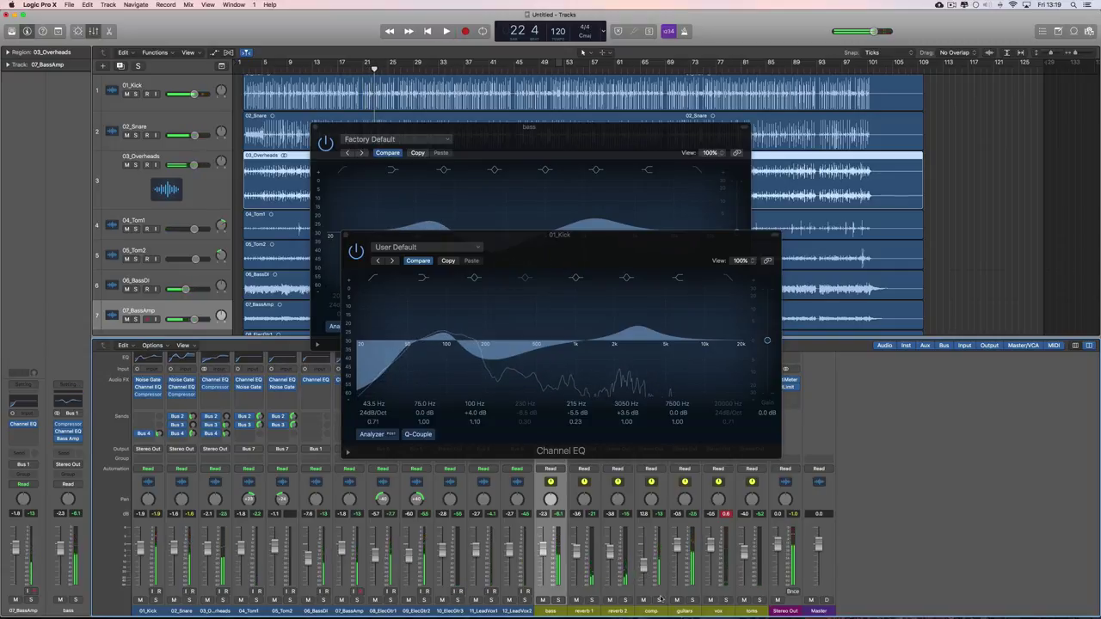
Solo the comp bus to audition it alone, and turn its solo off
click(659, 600)
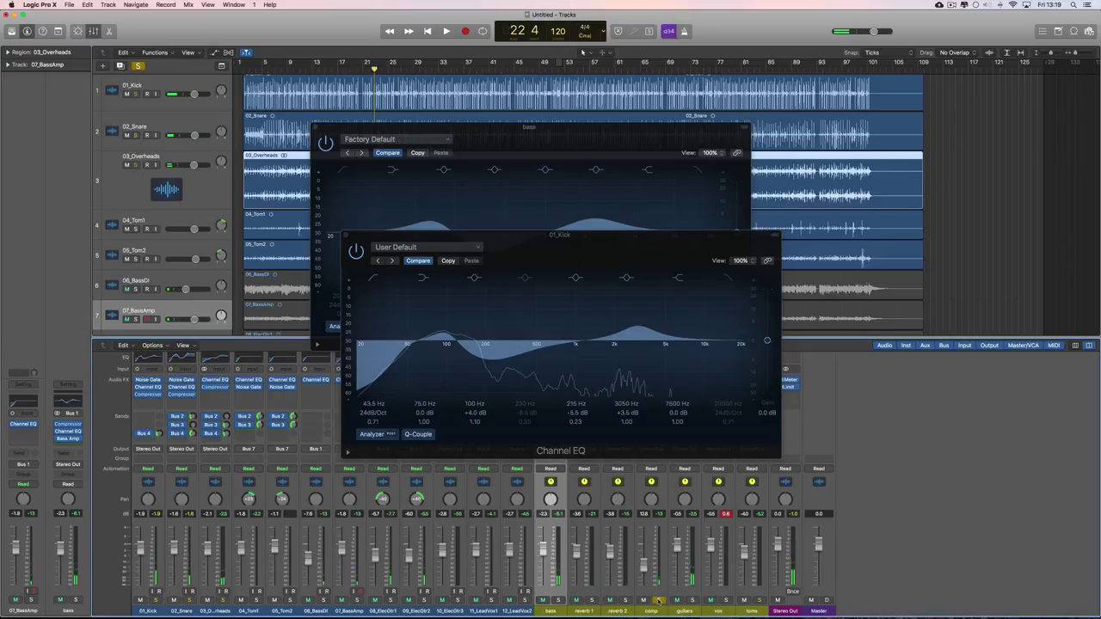
key(space)
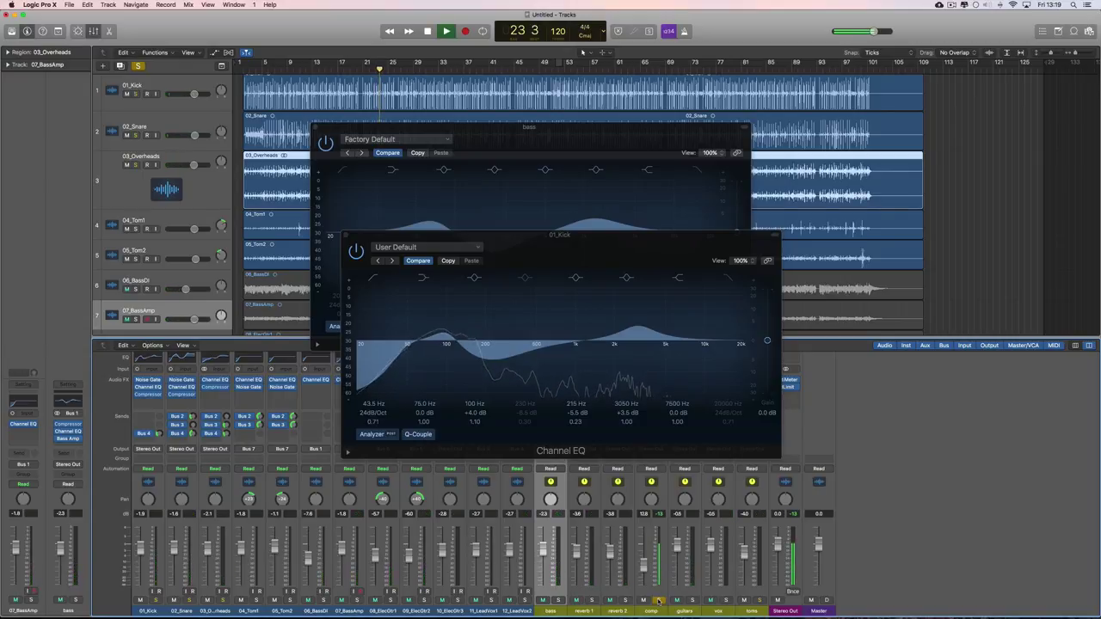
key(space)
click(659, 600)
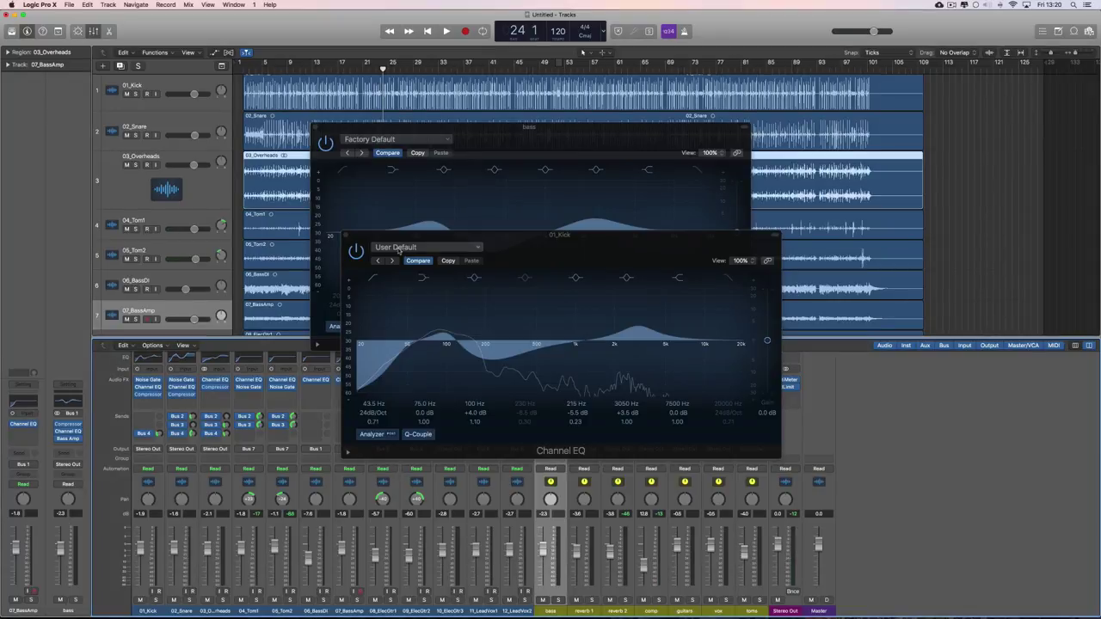
Move the kick's Channel EQ window slightly and audition the full mix with the comp bus unsoloed
drag(385, 246, 388, 240)
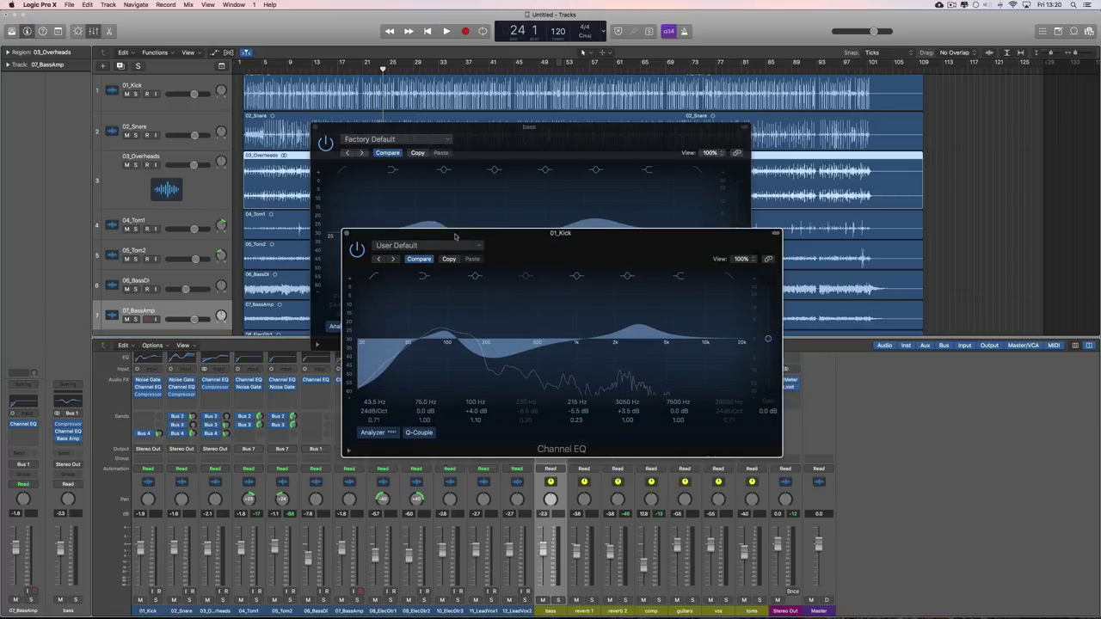
key(space)
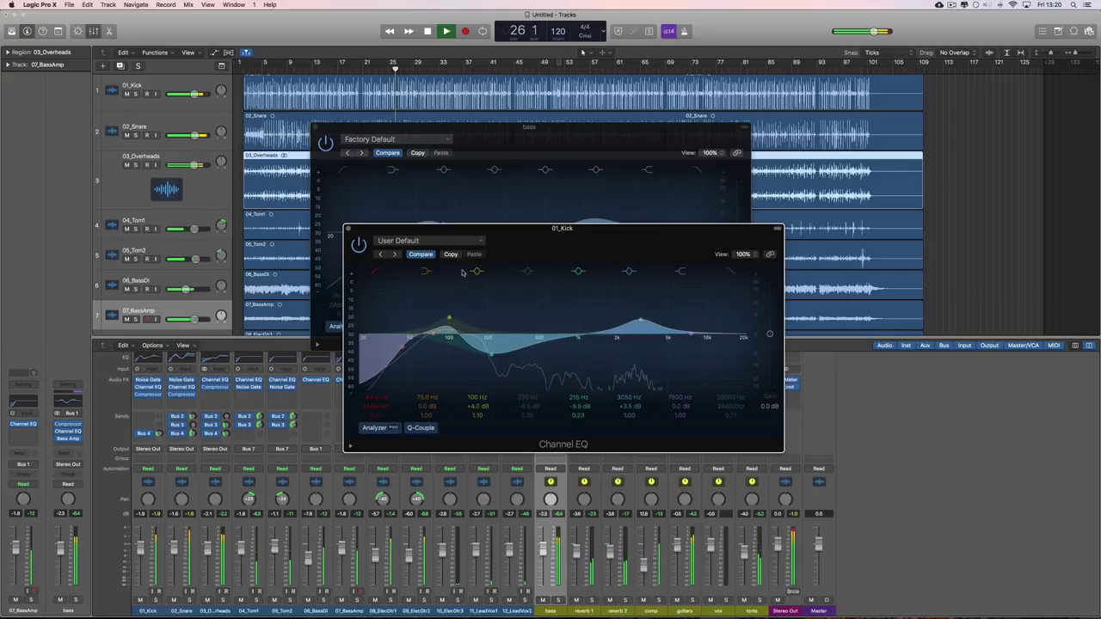
key(space)
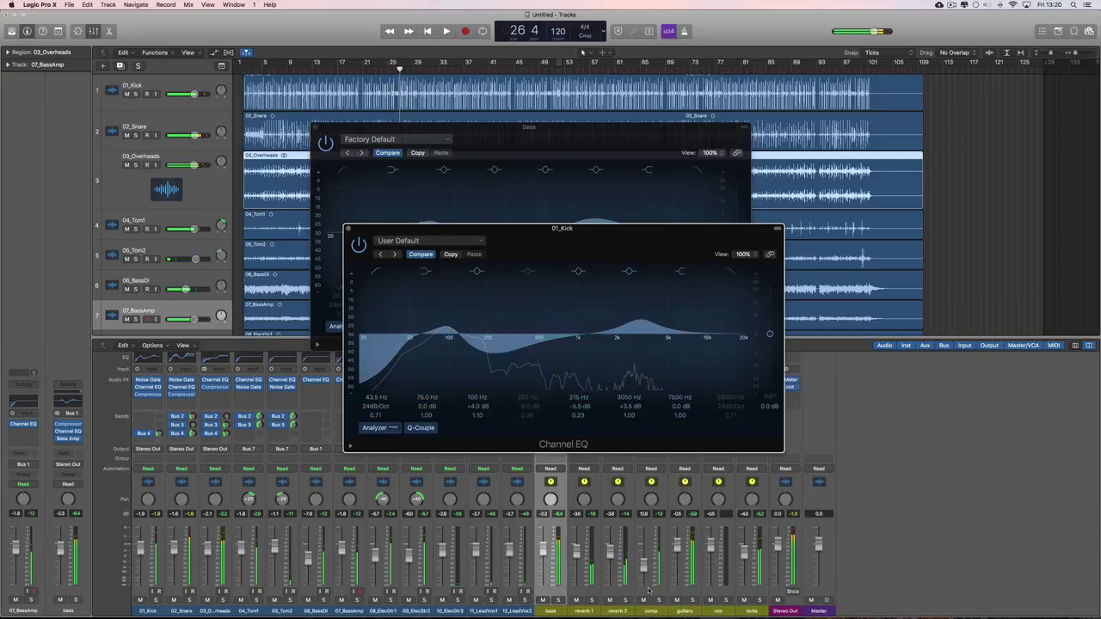
Solo the comp bus again for a closer listen, check the kick's Bus 4 send, and move the kick EQ window aside
click(659, 601)
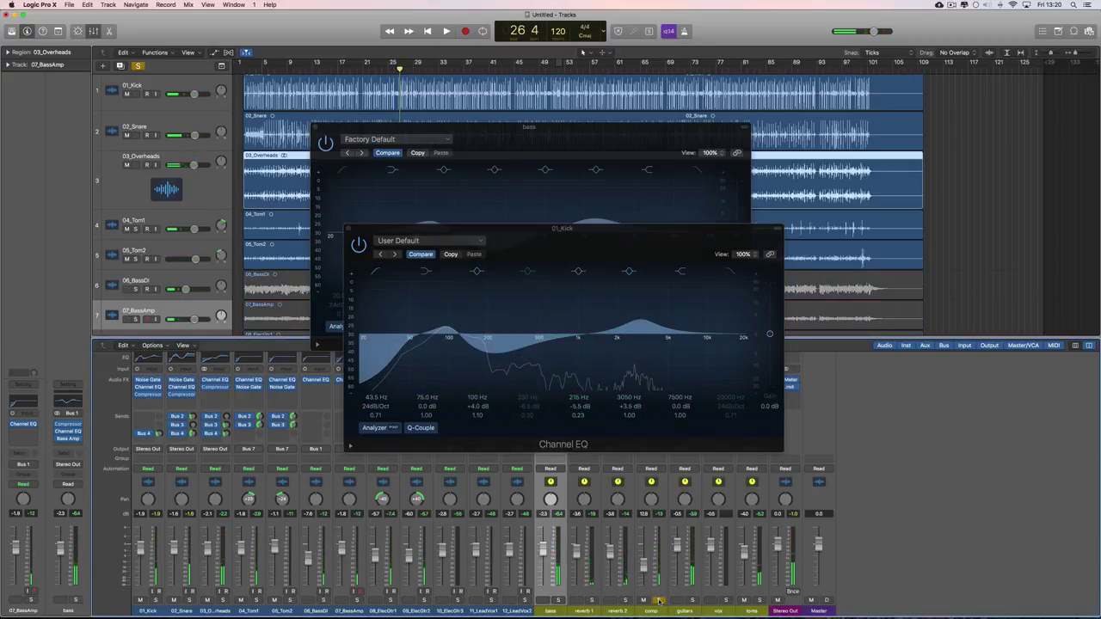
key(space)
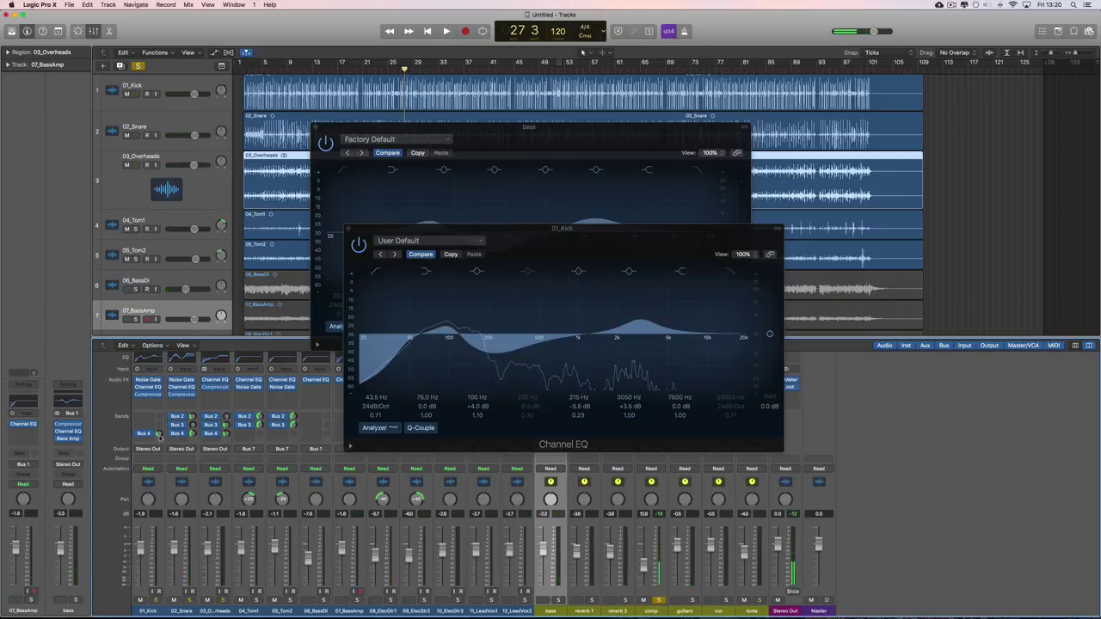
click(158, 436)
key(space)
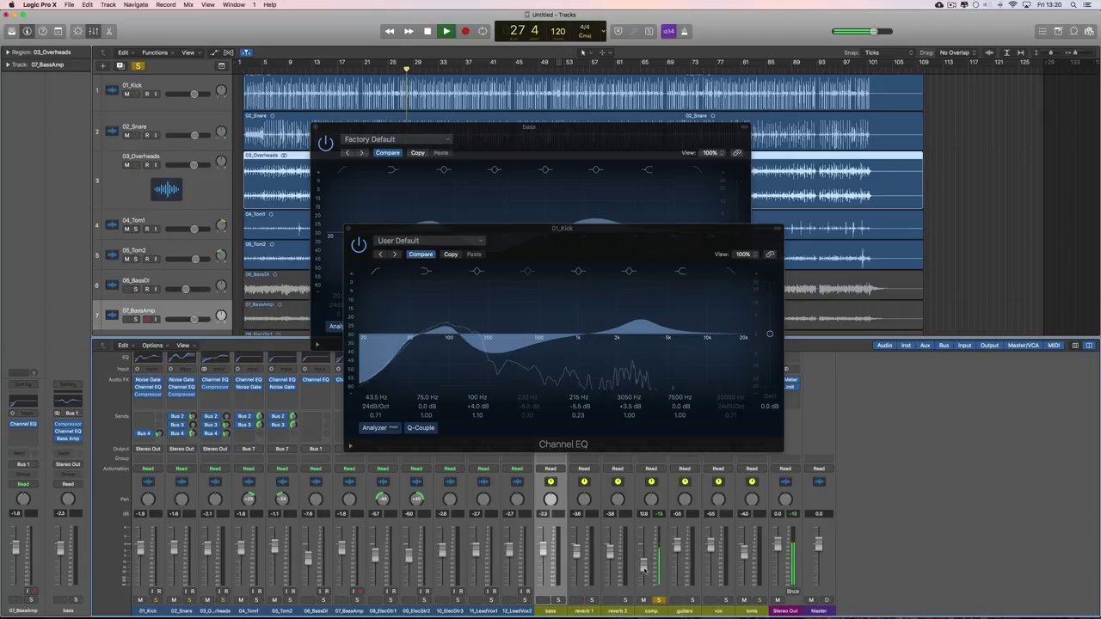
key(space)
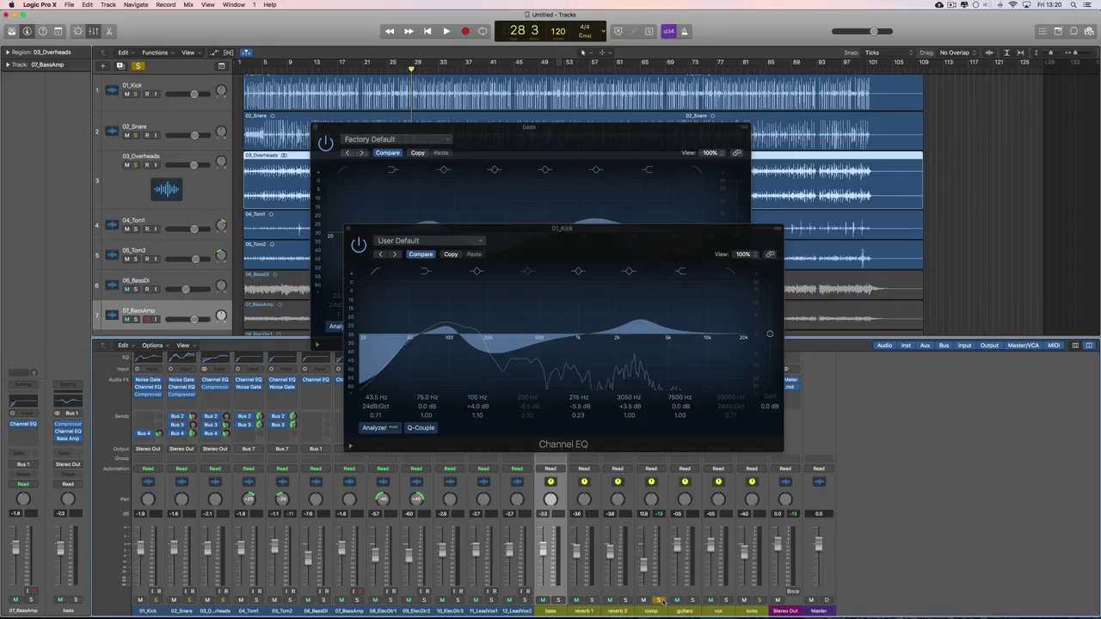
key(space)
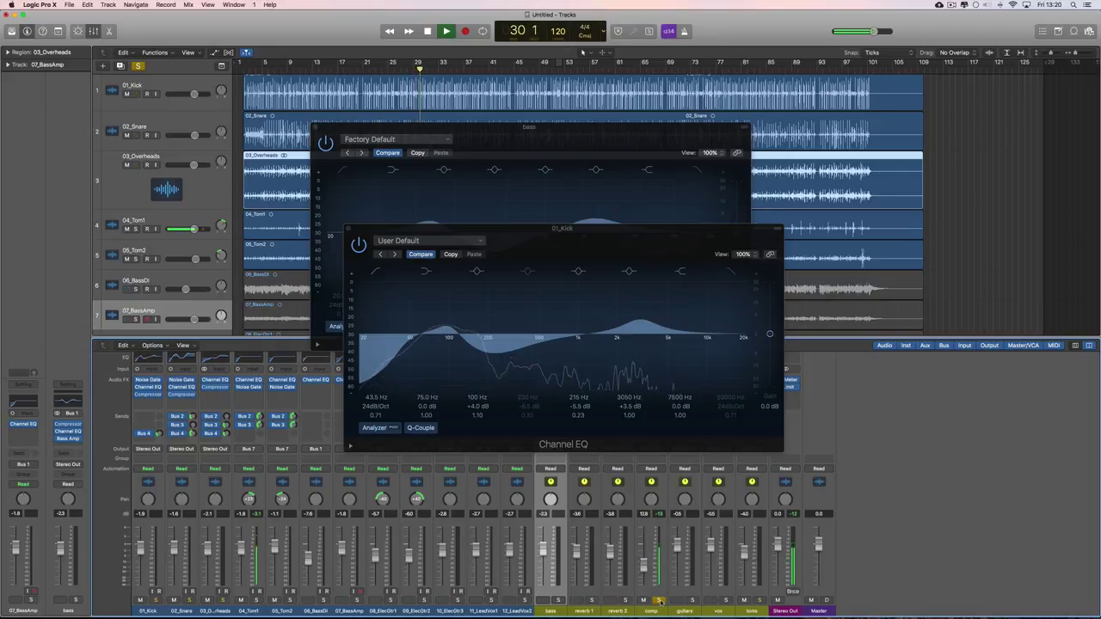
drag(516, 229, 270, 178)
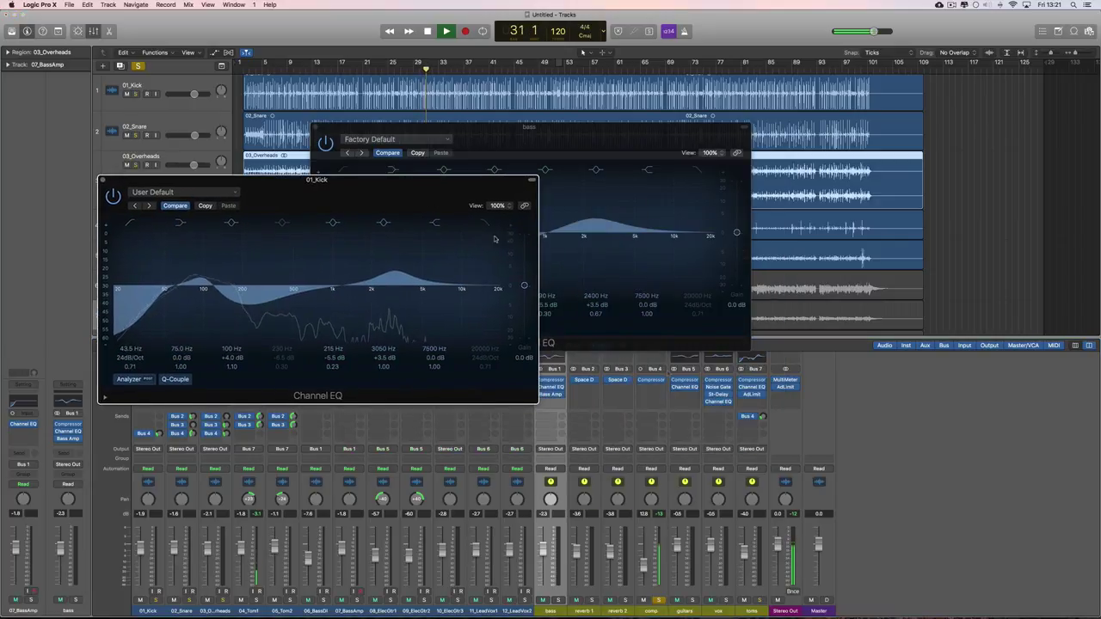
On the comp bus's Channel EQ, boost +1.0 dB at 3100 Hz and add a +1.5 dB high shelf at 3700 Hz
key(space)
click(655, 359)
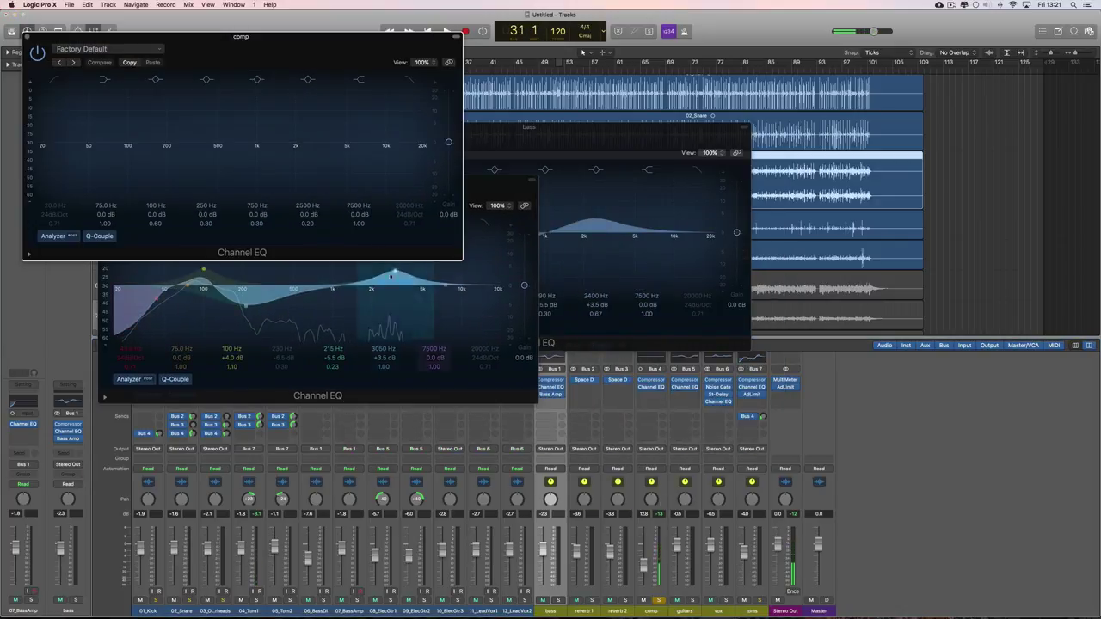
drag(305, 215, 358, 218)
key(space)
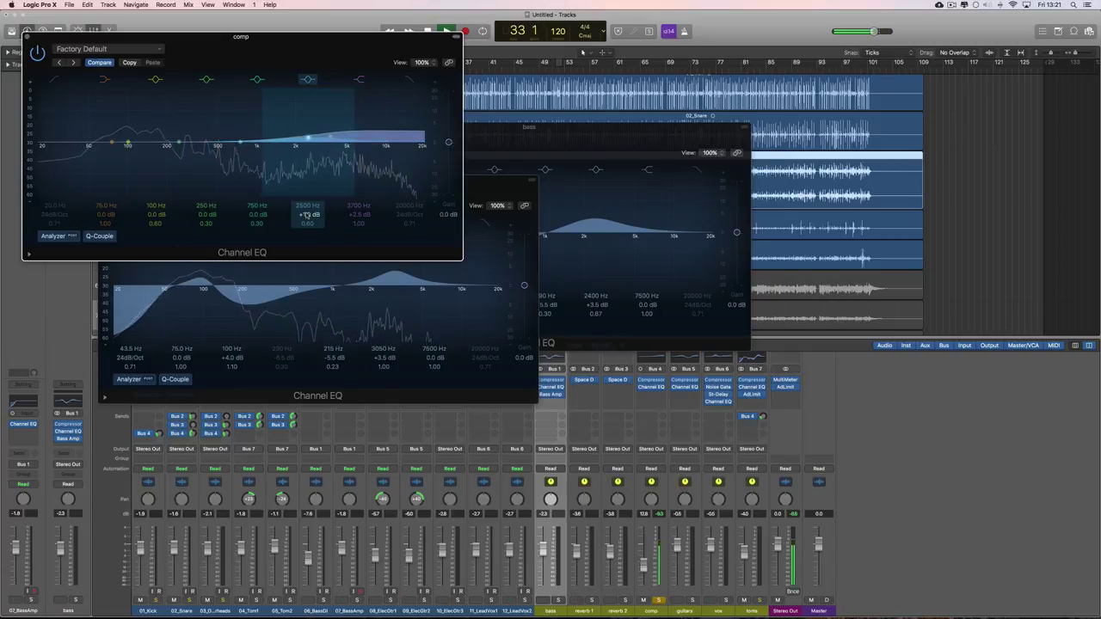
drag(308, 206, 359, 210)
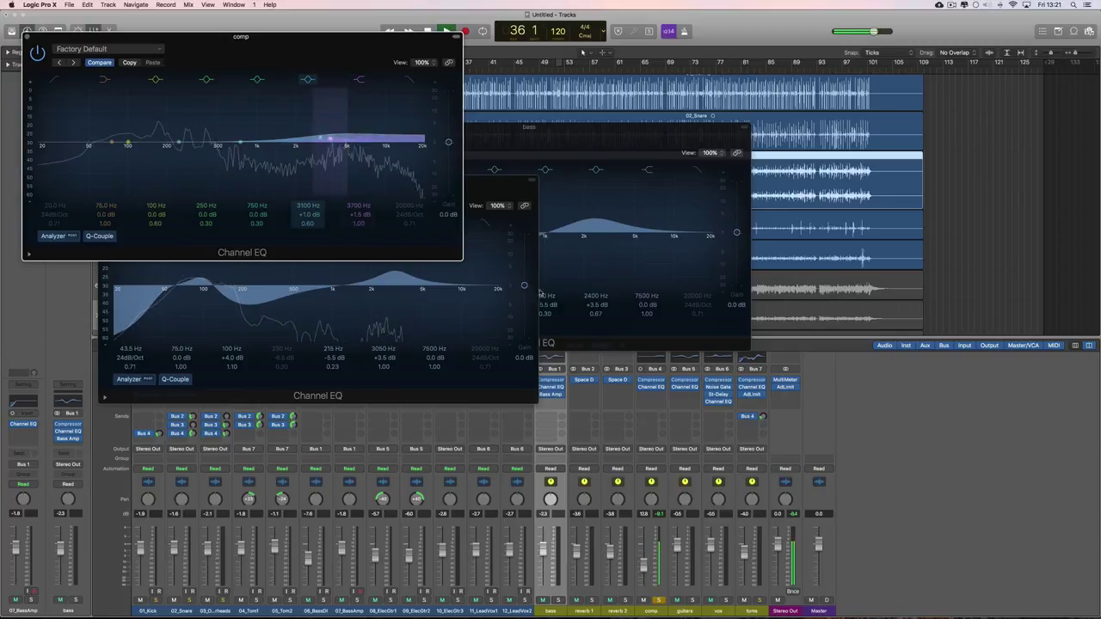
Unsolo the comp bus, lower it to -11.4 dB during playback, and close the comp, kick and bass EQ windows
key(space)
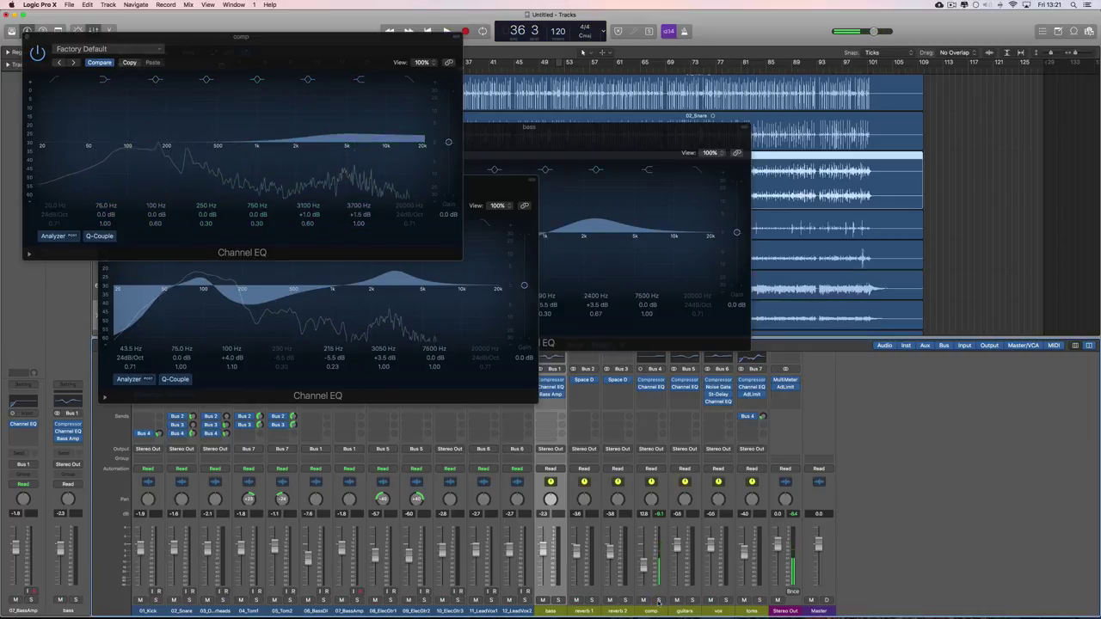
key(space)
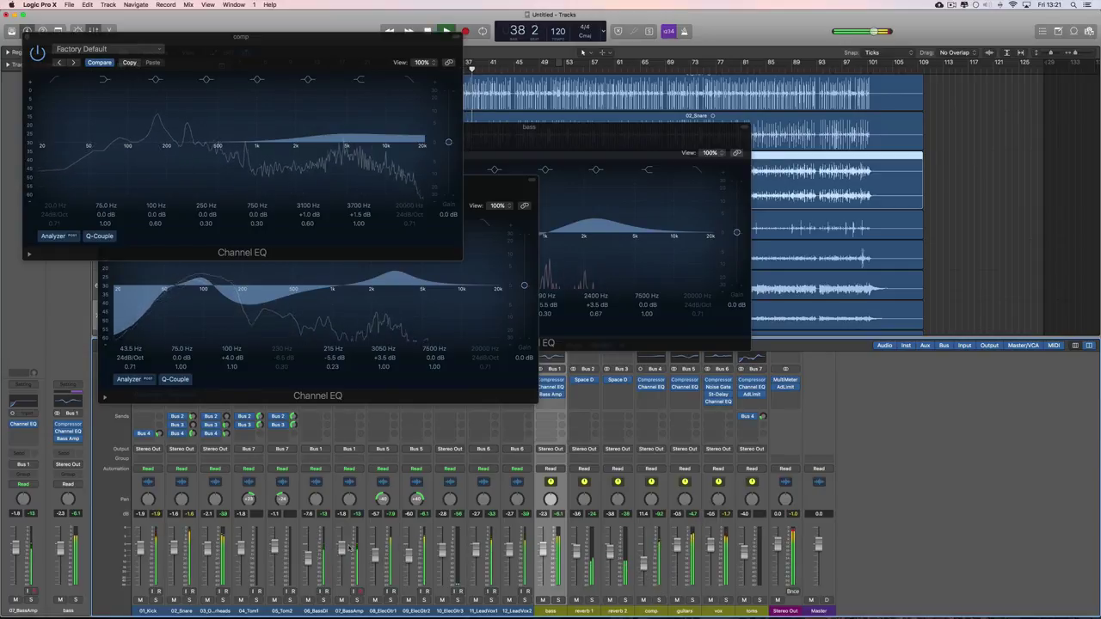
click(28, 38)
click(99, 172)
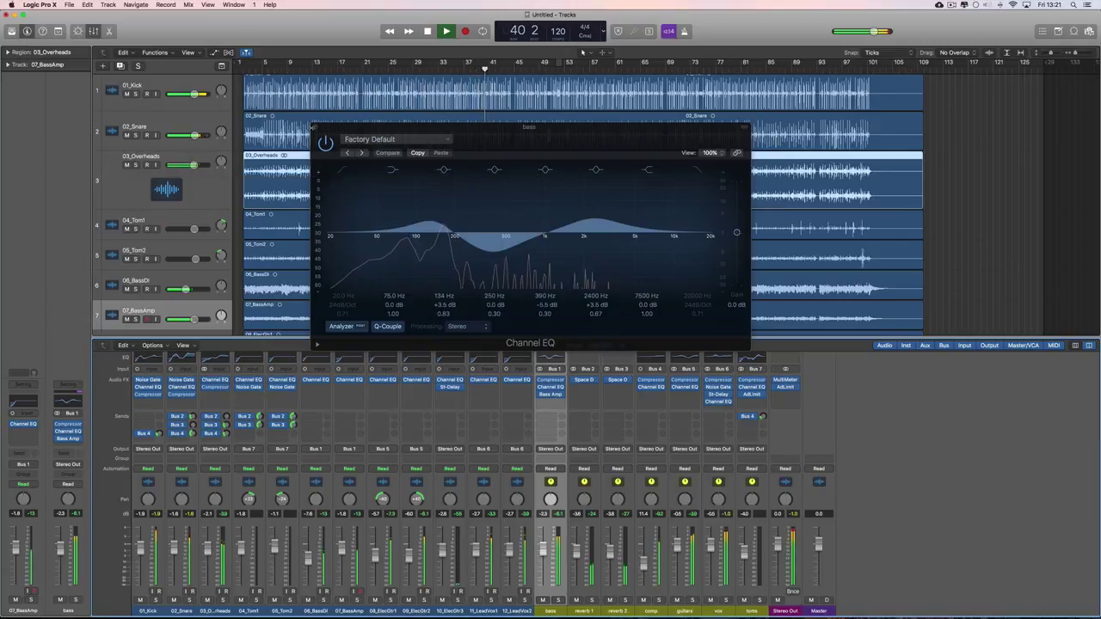
click(316, 126)
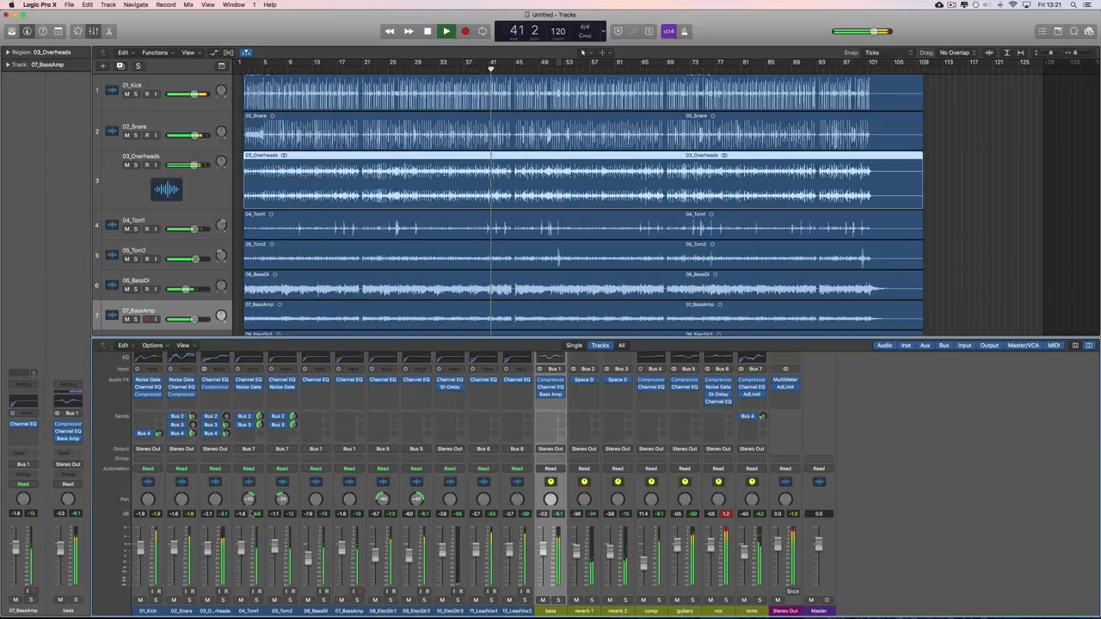
Lower the overheads to -3.1 dB, audition the mix, and slightly adjust the snare's Bus 2 reverb send
key(space)
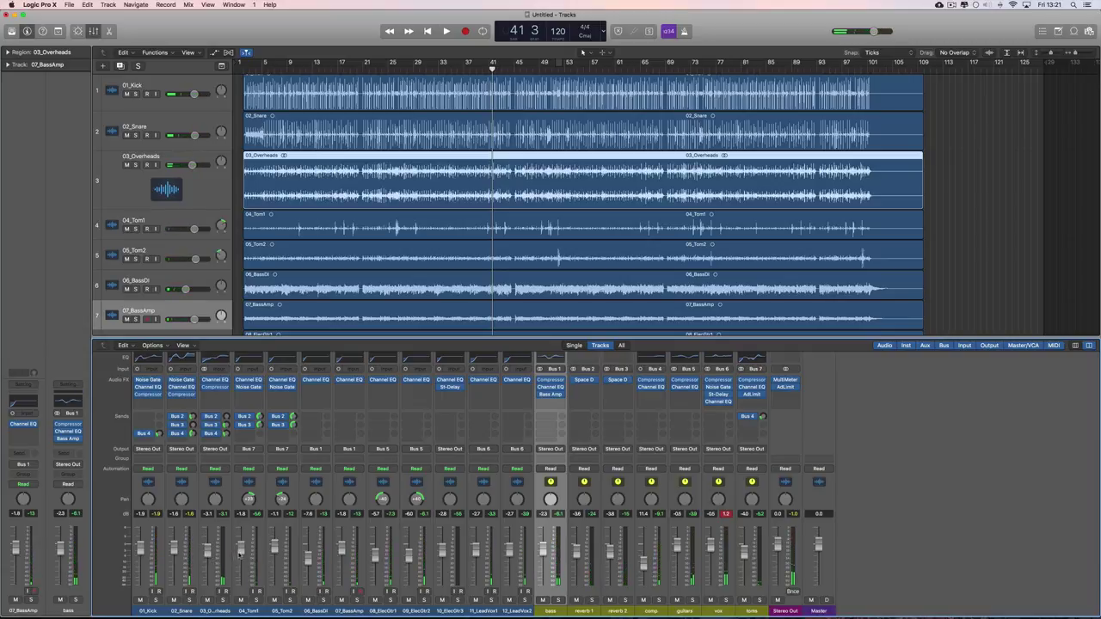
key(space)
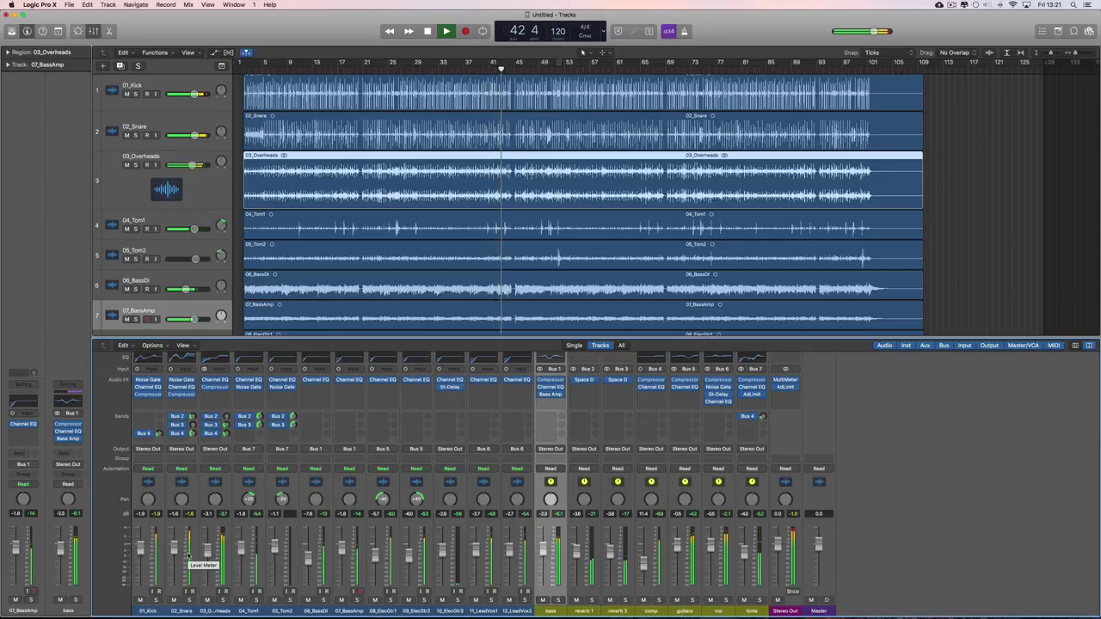
key(space)
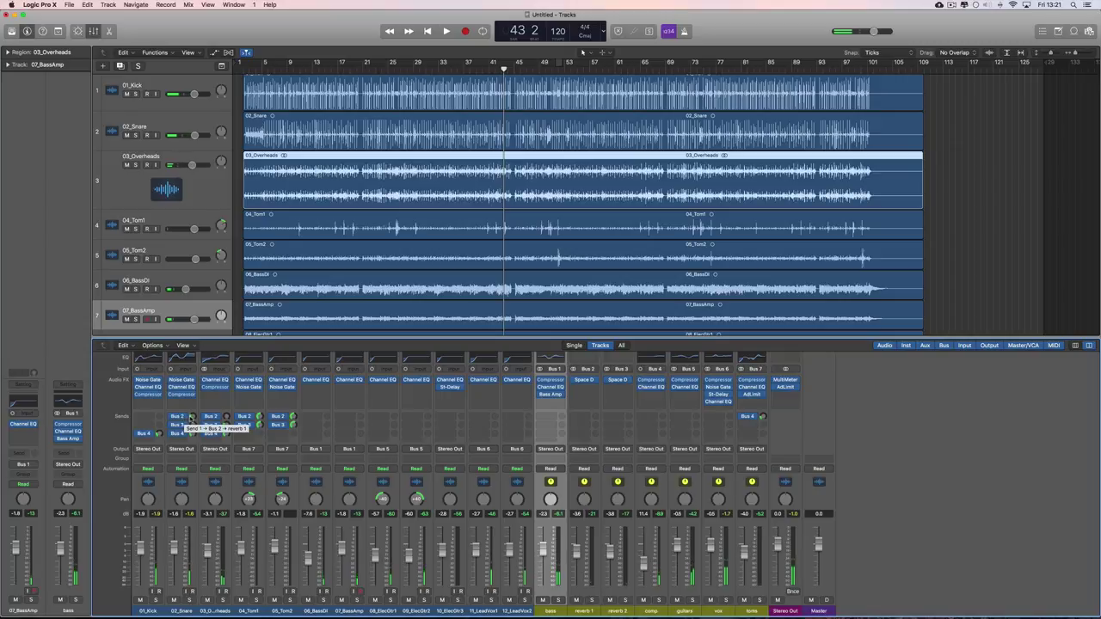
drag(190, 417, 191, 415)
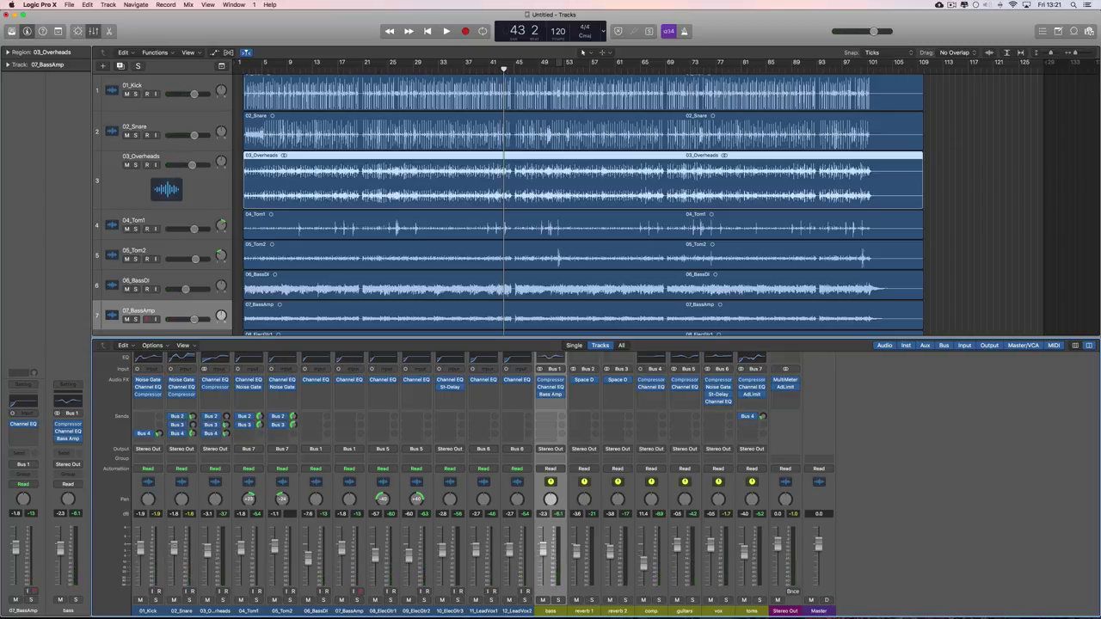
Lower the kick to -2.4 dB and the snare to -1.9 dB during playback, and check the kick's Bus 4 send
key(space)
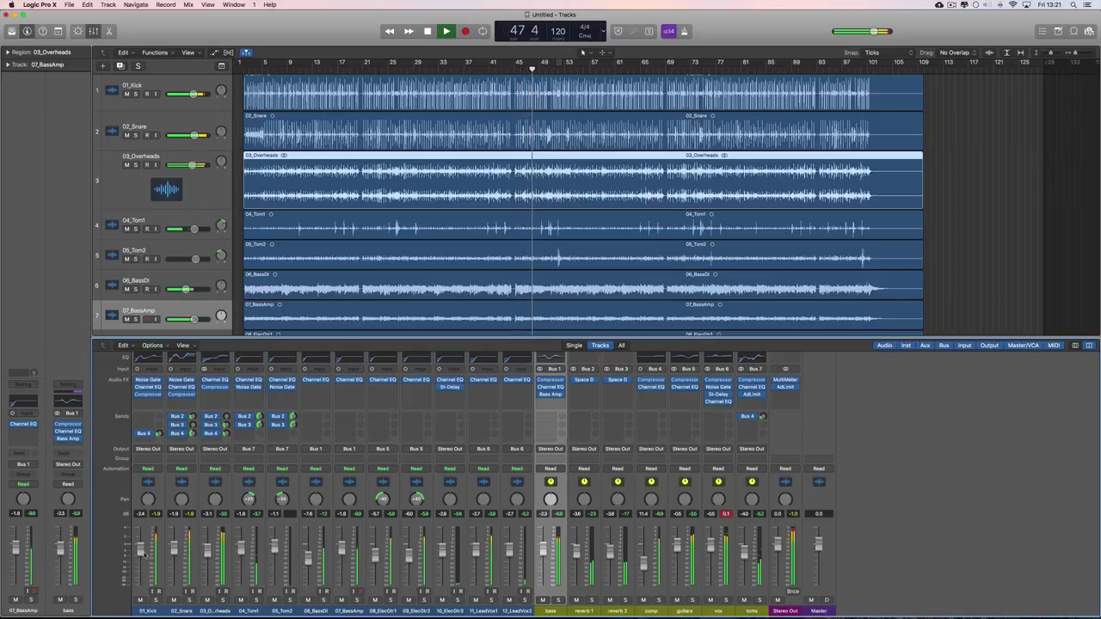
key(space)
mouse_move(159, 434)
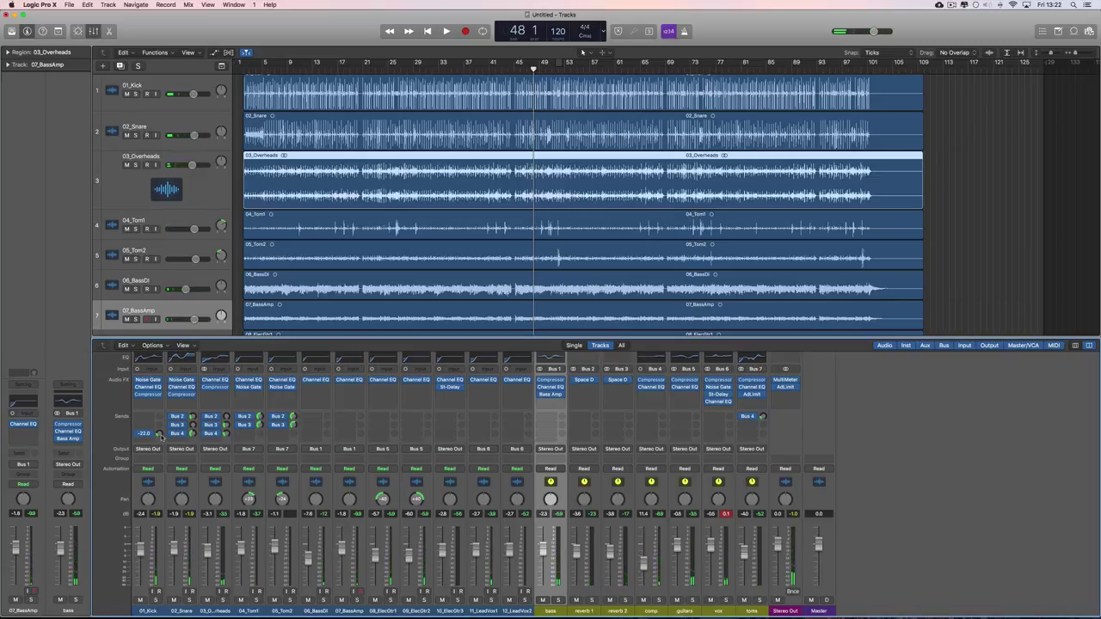
Raise the comp bus to -10.8 dB and lower the toms bus to -6.4 dB, replaying the mix from bar 48
key(space)
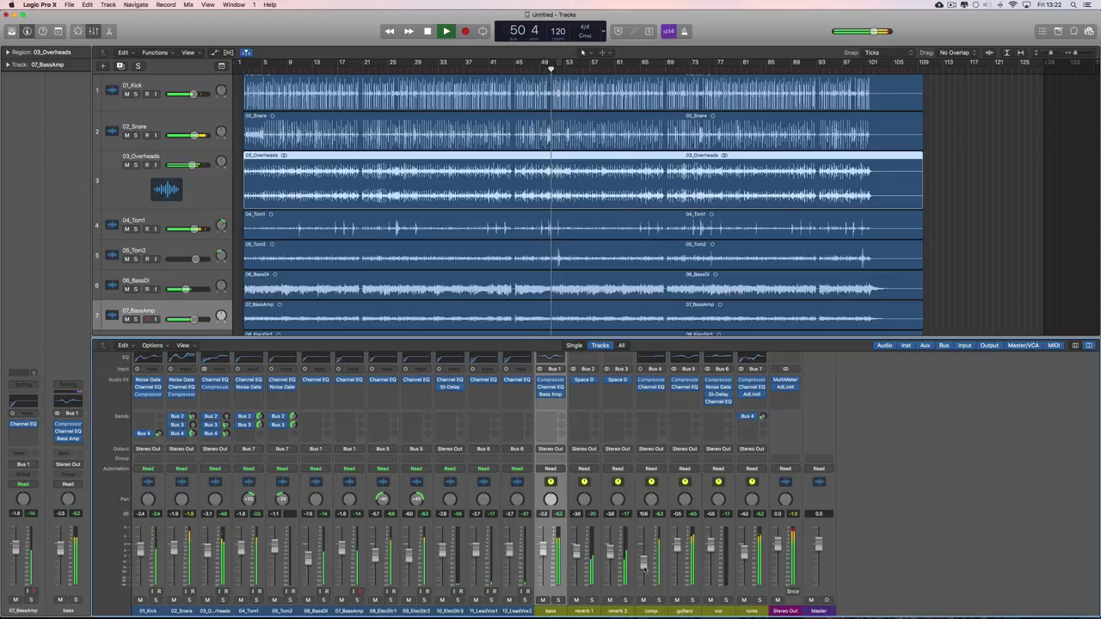
key(space)
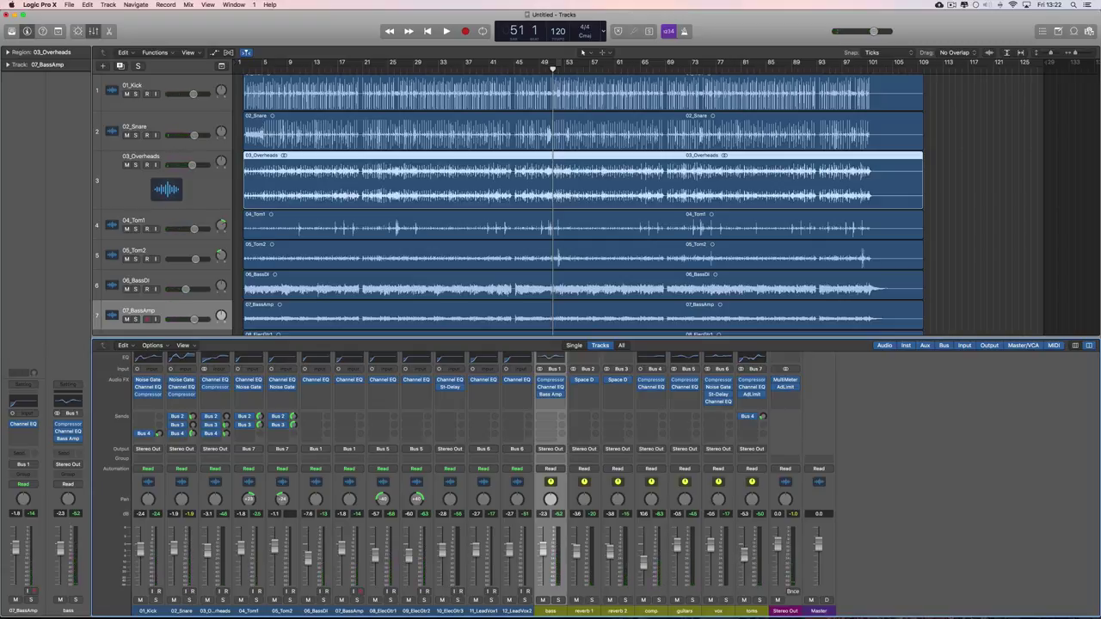
click(533, 69)
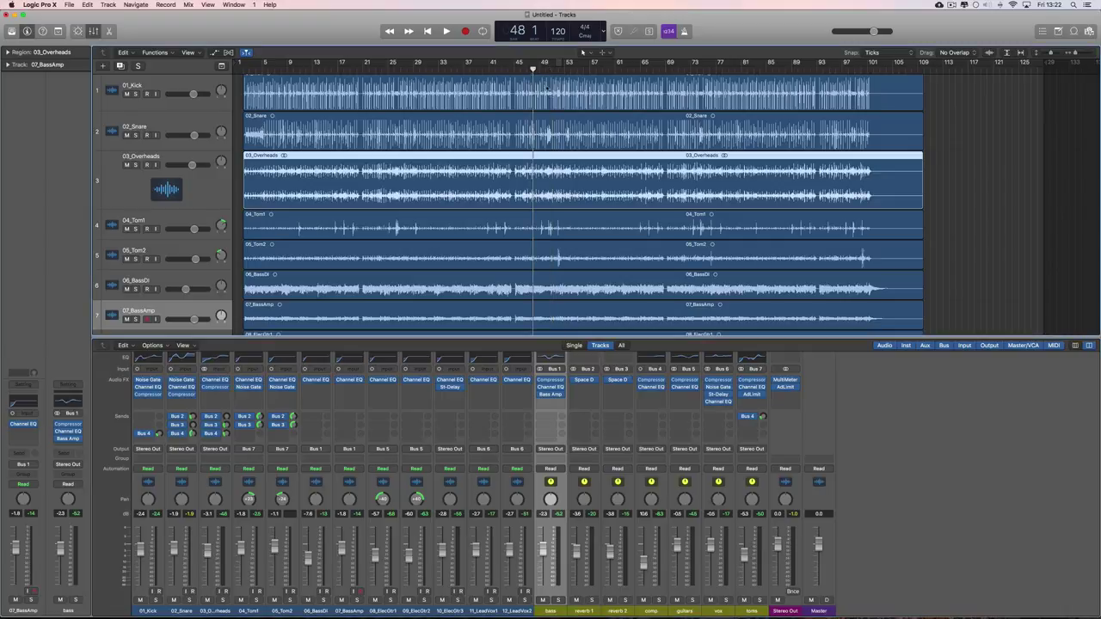
key(space)
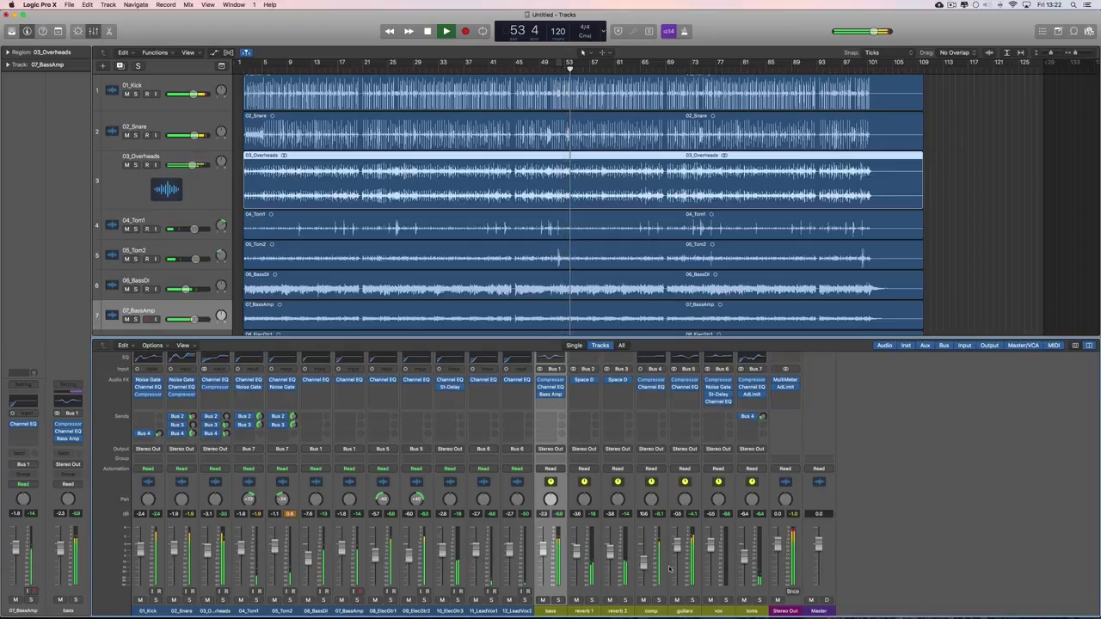
key(space)
On the guitars bus's Channel EQ, boost +2.5 dB at 2850 Hz with a Q of 1.90, and audition the mix
click(683, 359)
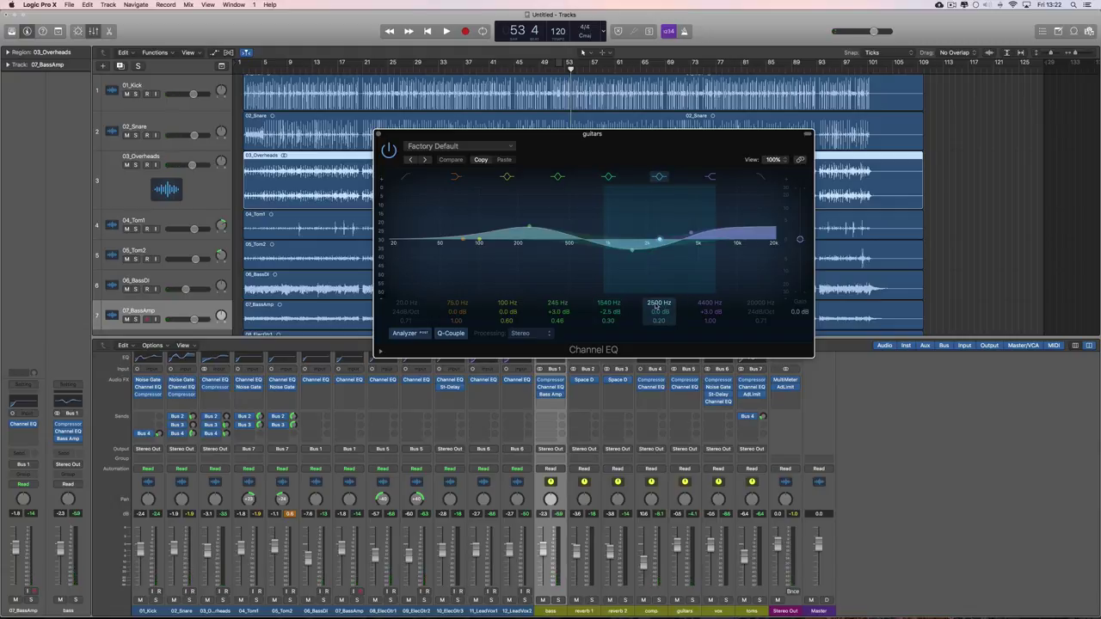
drag(656, 307, 705, 313)
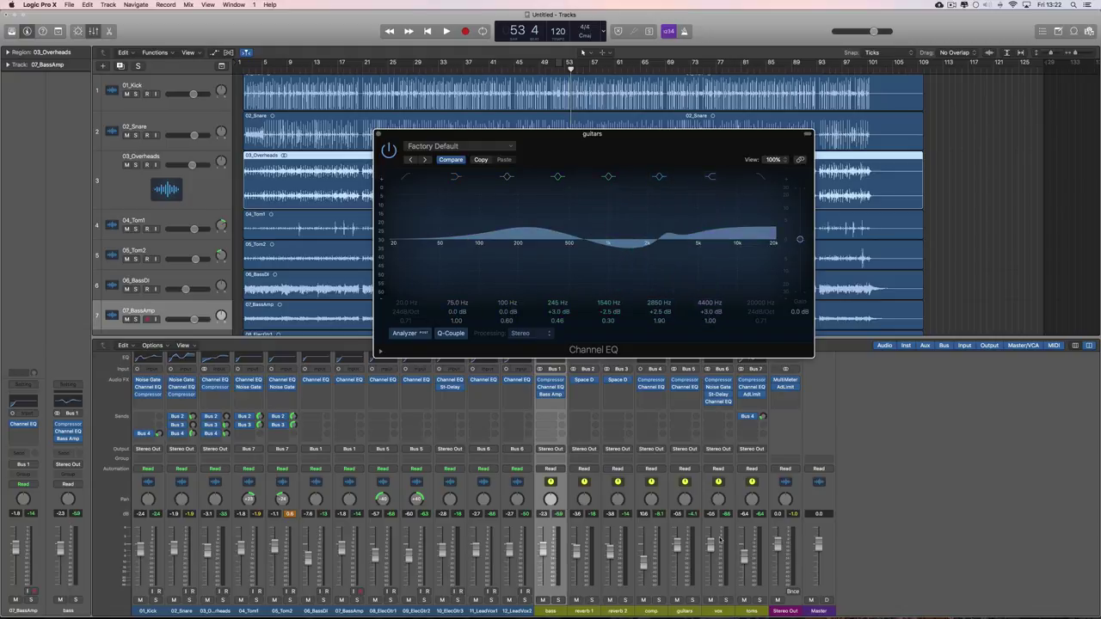
key(space)
click(720, 540)
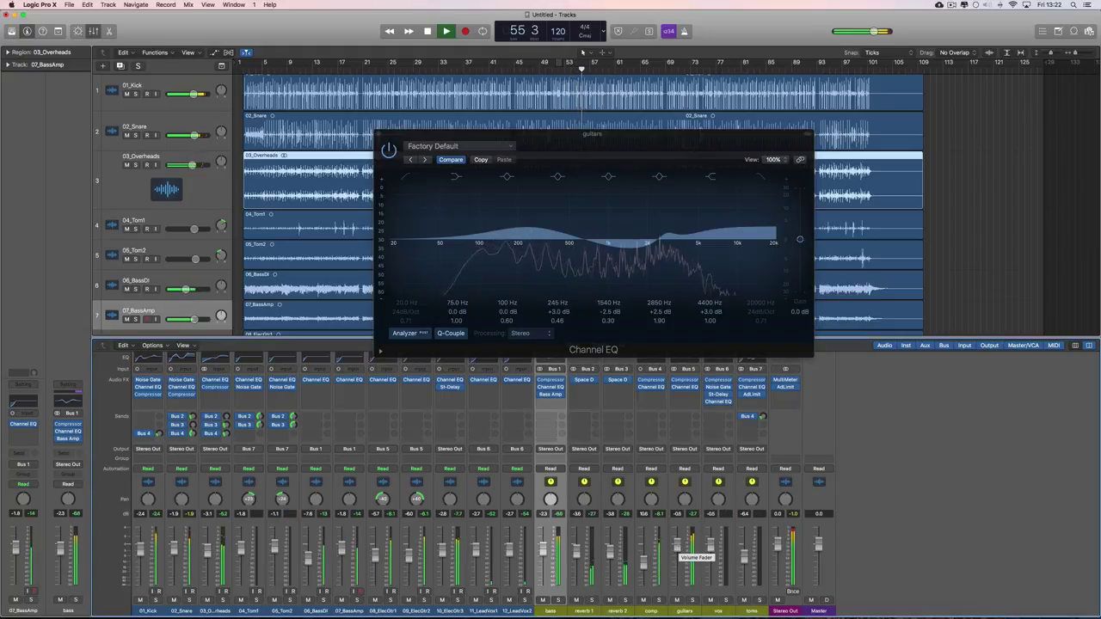
Set the guitars EQ's high shelf to +3.5 dB at 3900 Hz and its upper-mid band to +3.0 dB at 3200 Hz
click(707, 315)
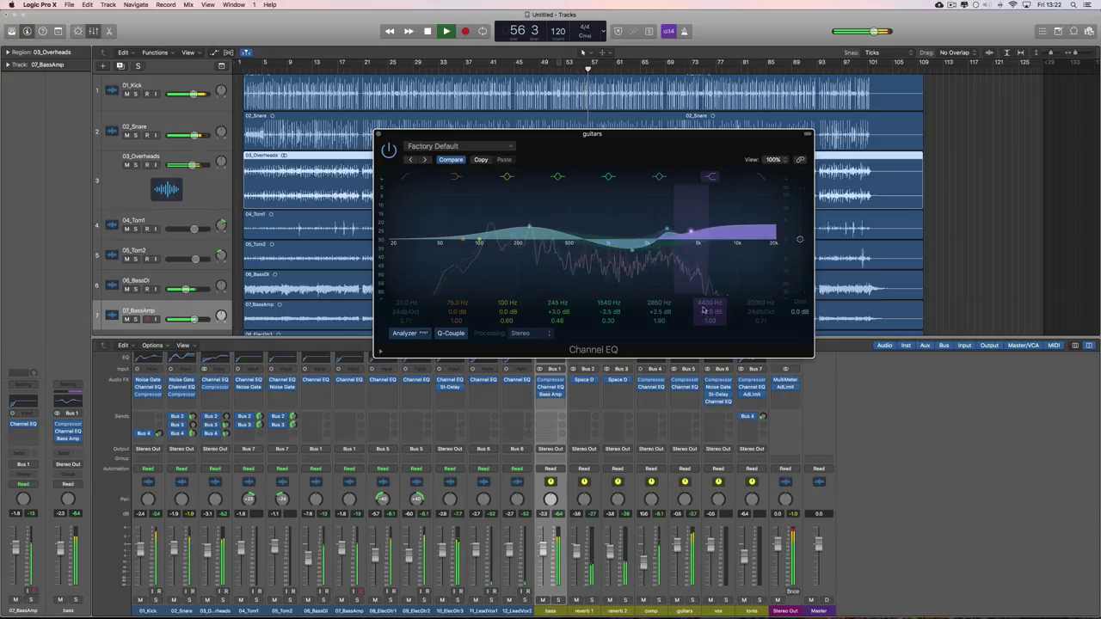
drag(690, 231, 669, 233)
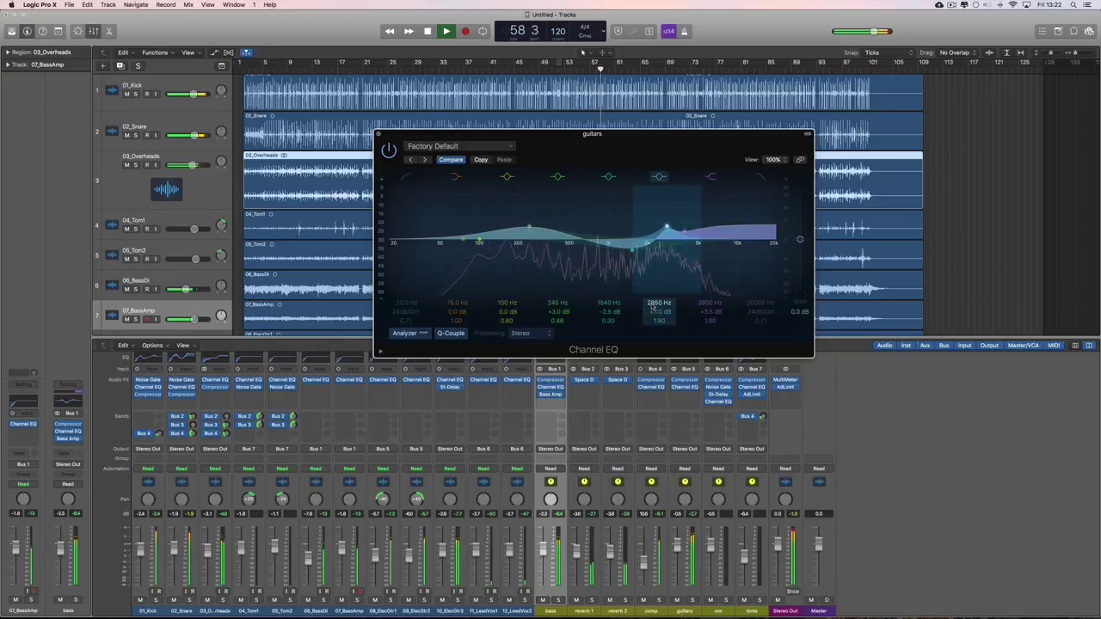
drag(658, 302, 659, 298)
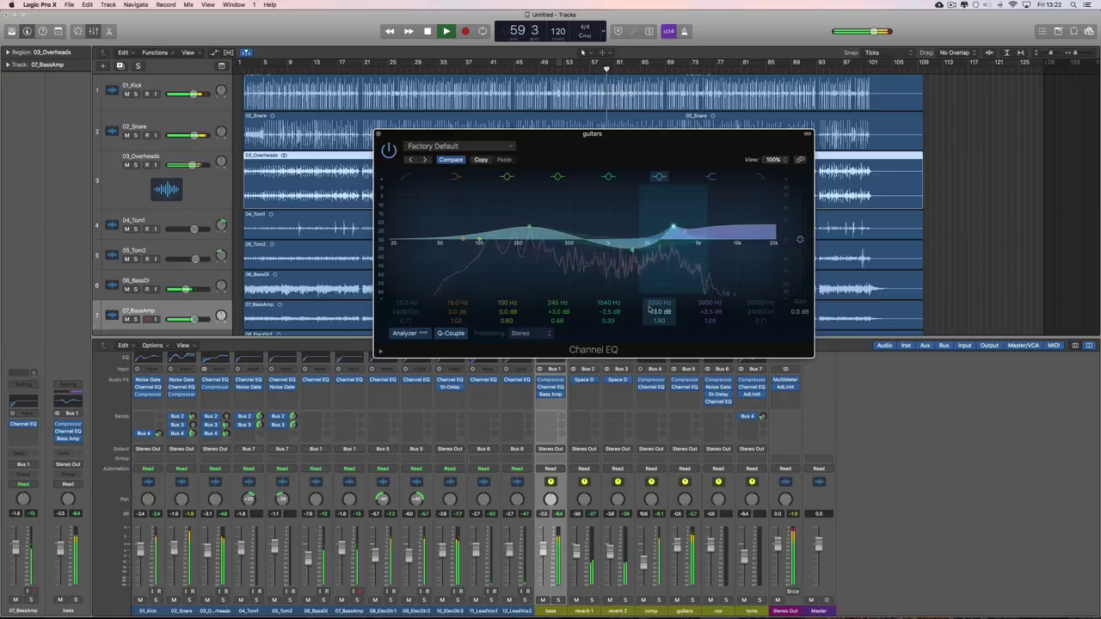
key(space)
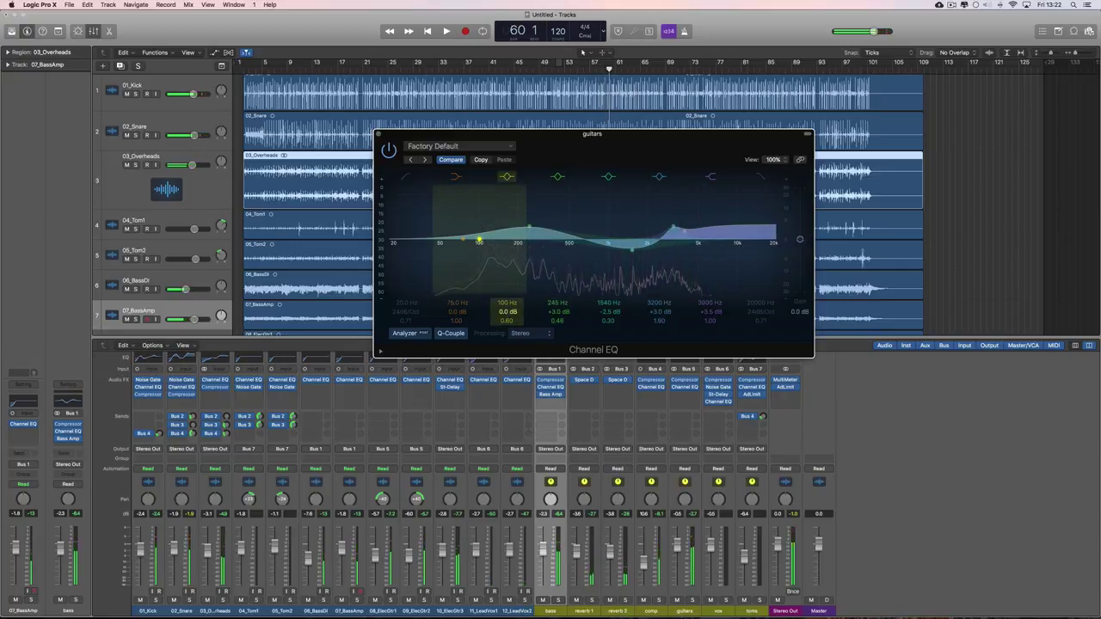
Reduce the guitars EQ's 245 Hz boost to +2.0 dB and raise the ElecGtr1 track to -5.4 dB during playback
drag(479, 241, 479, 240)
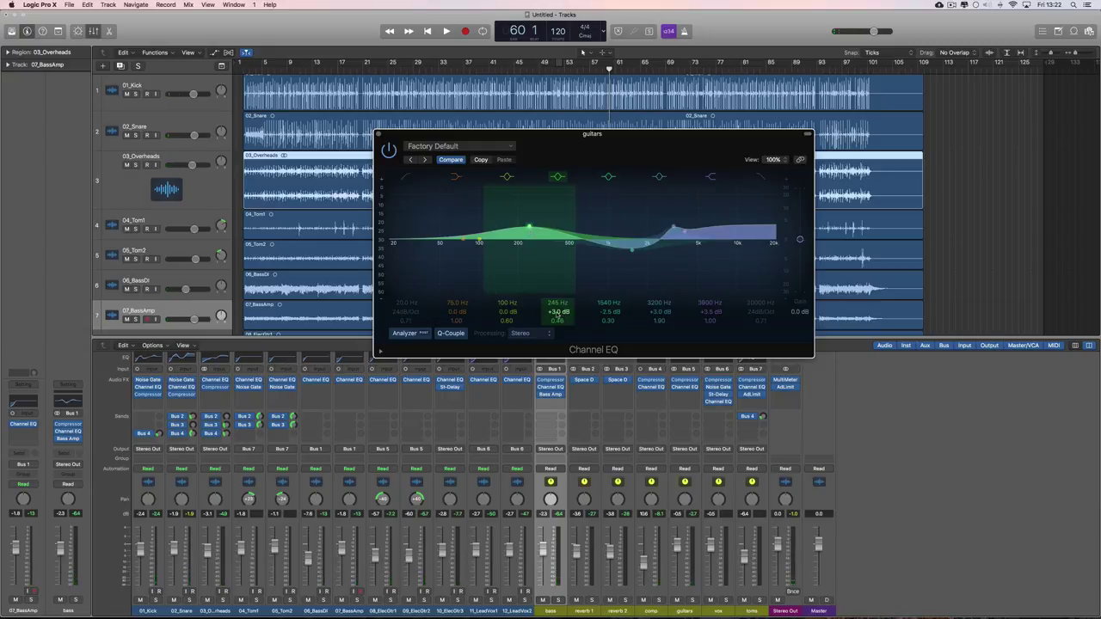
key(space)
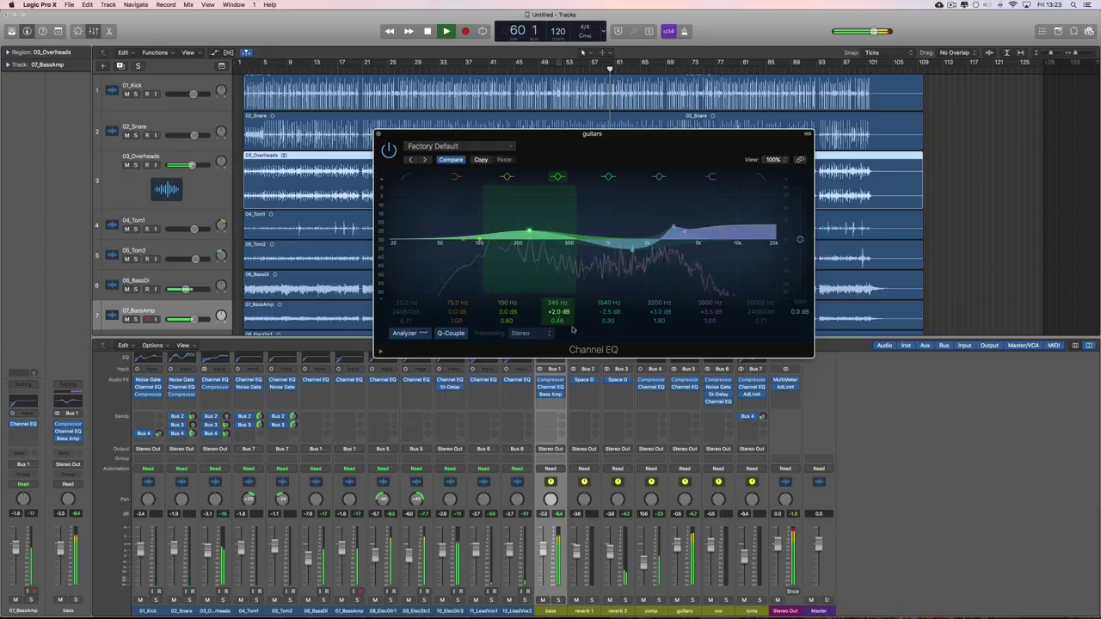
click(677, 550)
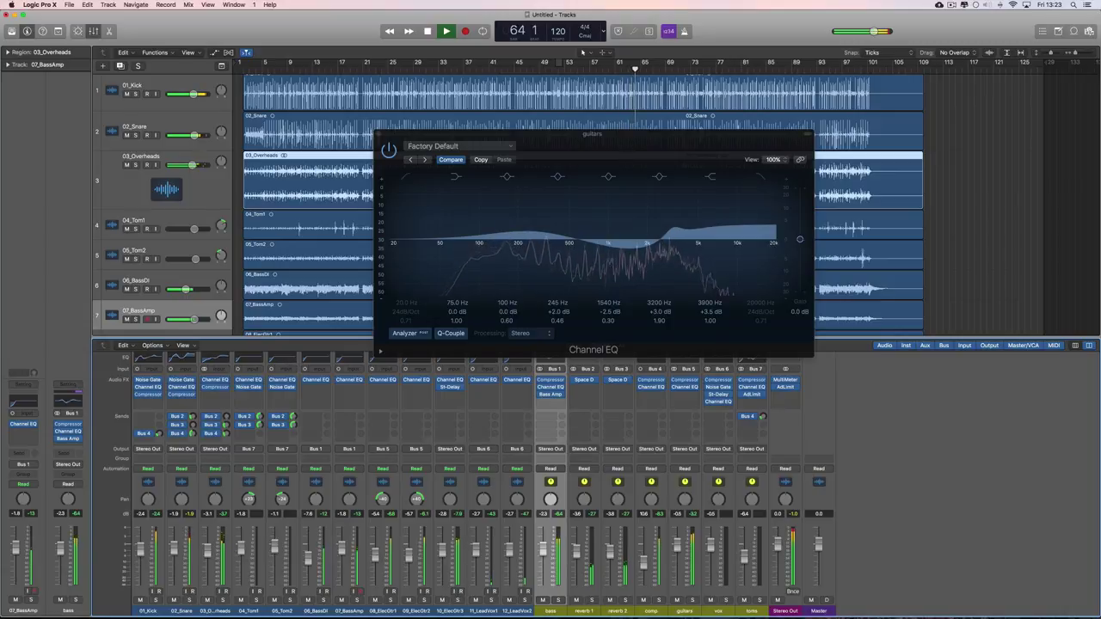
key(space)
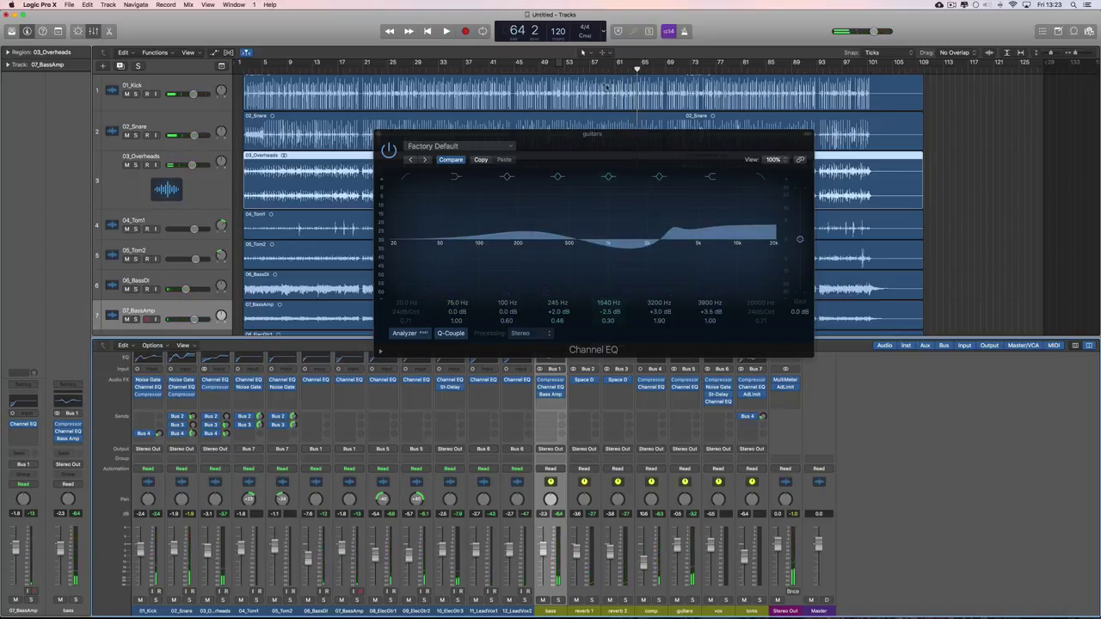
Rebalance the levels during playback: snare to -2.9 dB, guitars bus to -1.5 dB and vox bus to 0.1 dB
key(space)
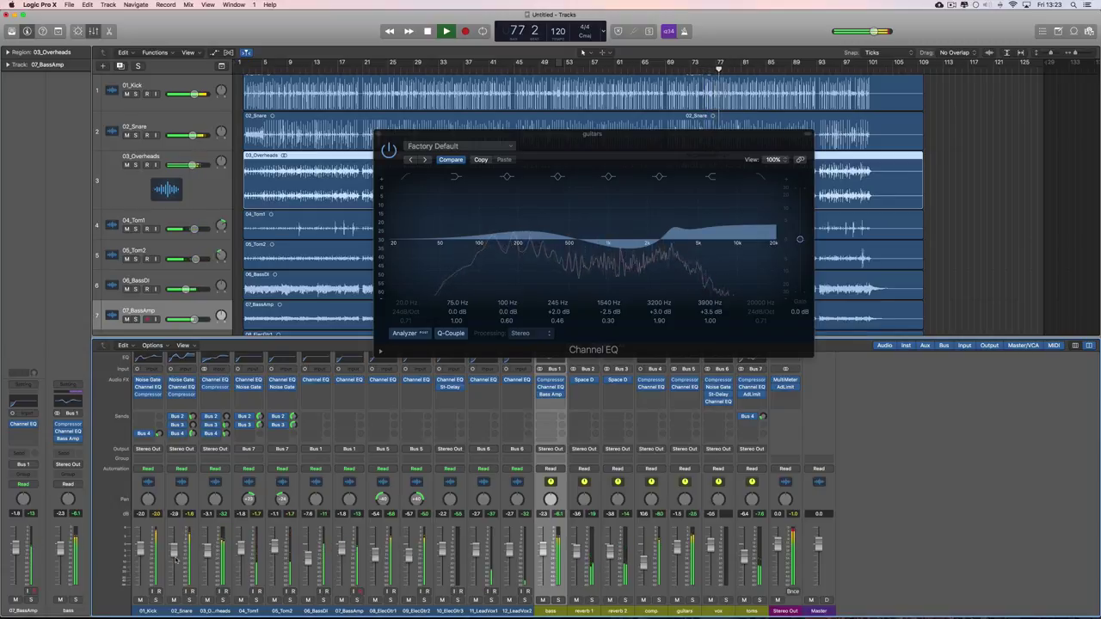
key(space)
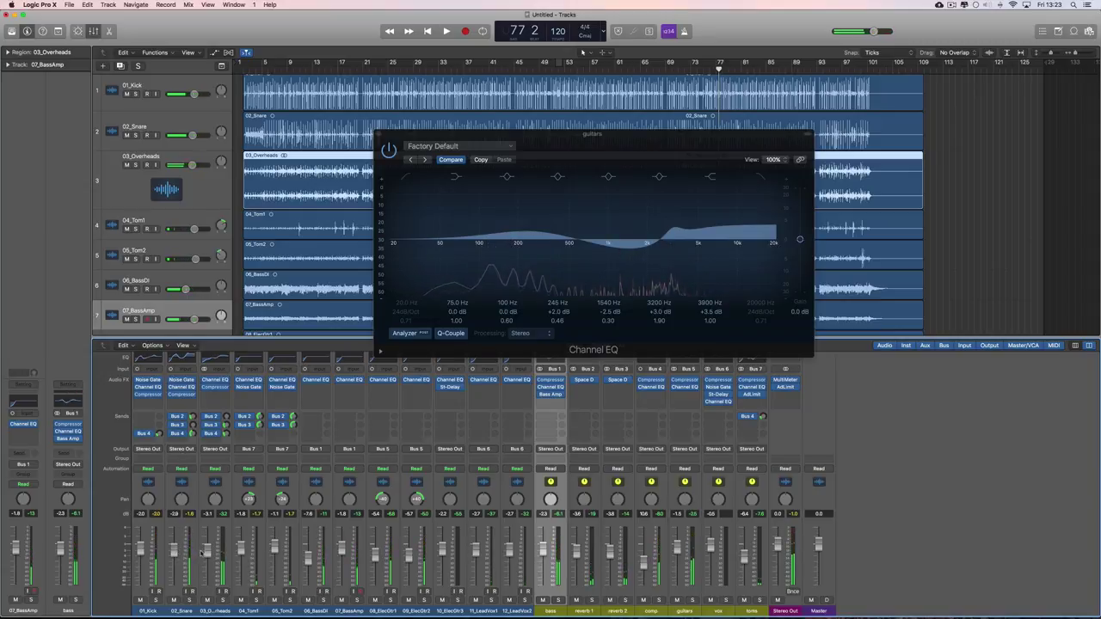
key(space)
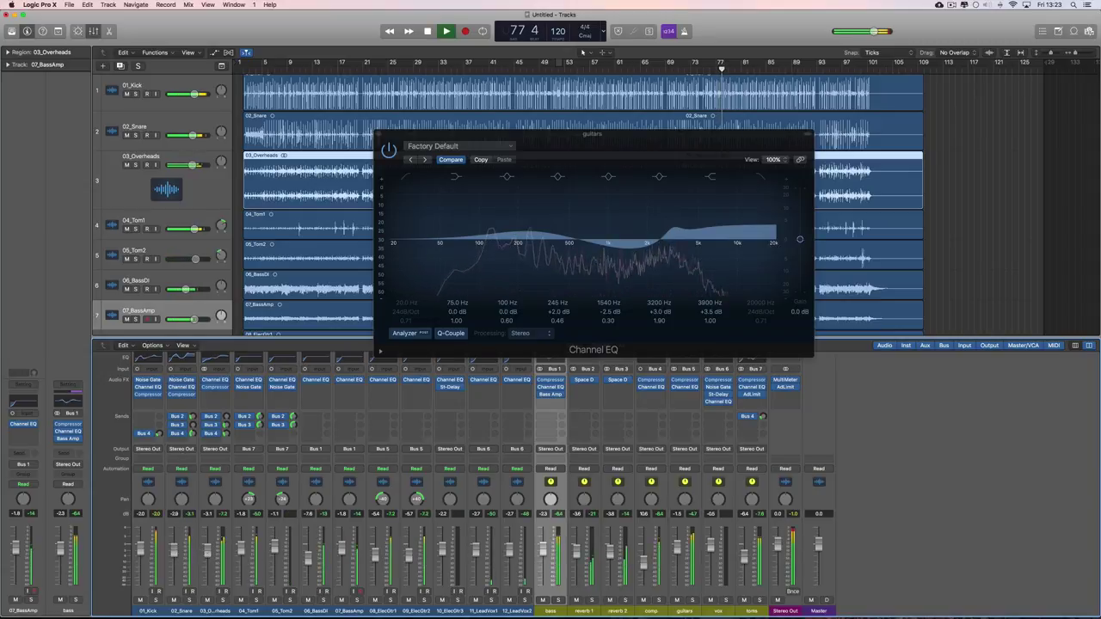
key(space)
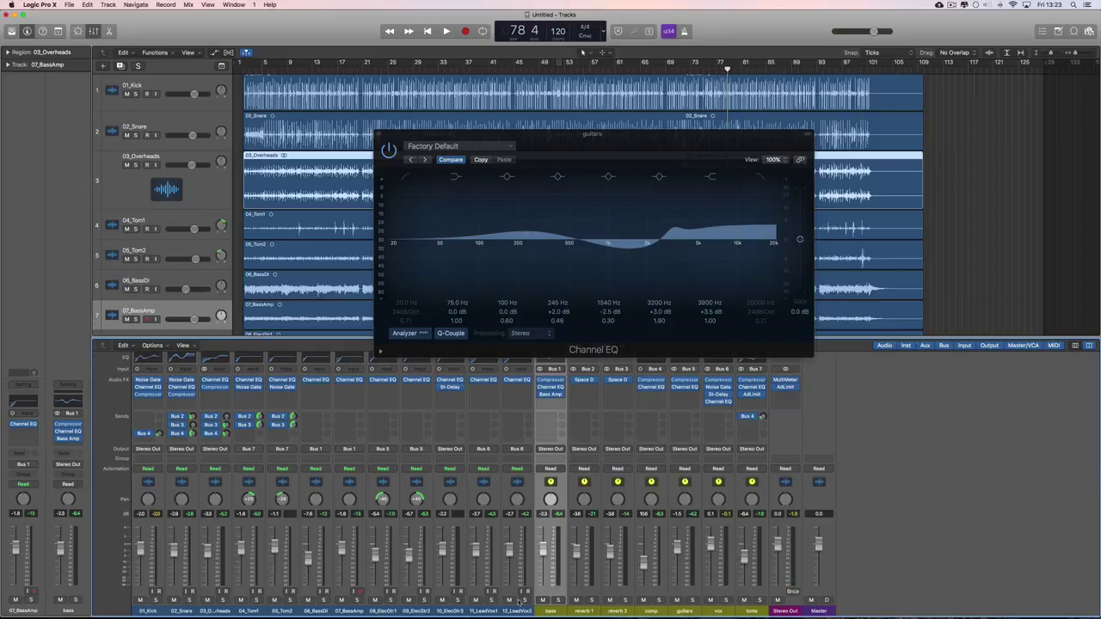
Set both output mix levels of the vox bus's Stereo Delay to 7% and lower the vox bus to -0.4 dB
click(718, 395)
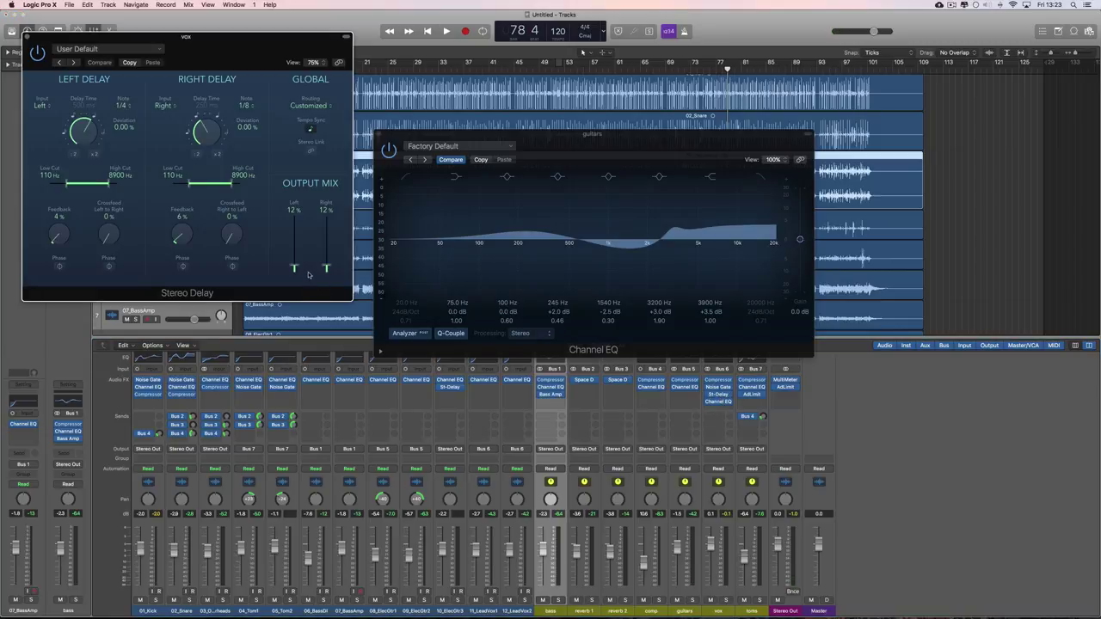
drag(295, 267, 295, 269)
key(space)
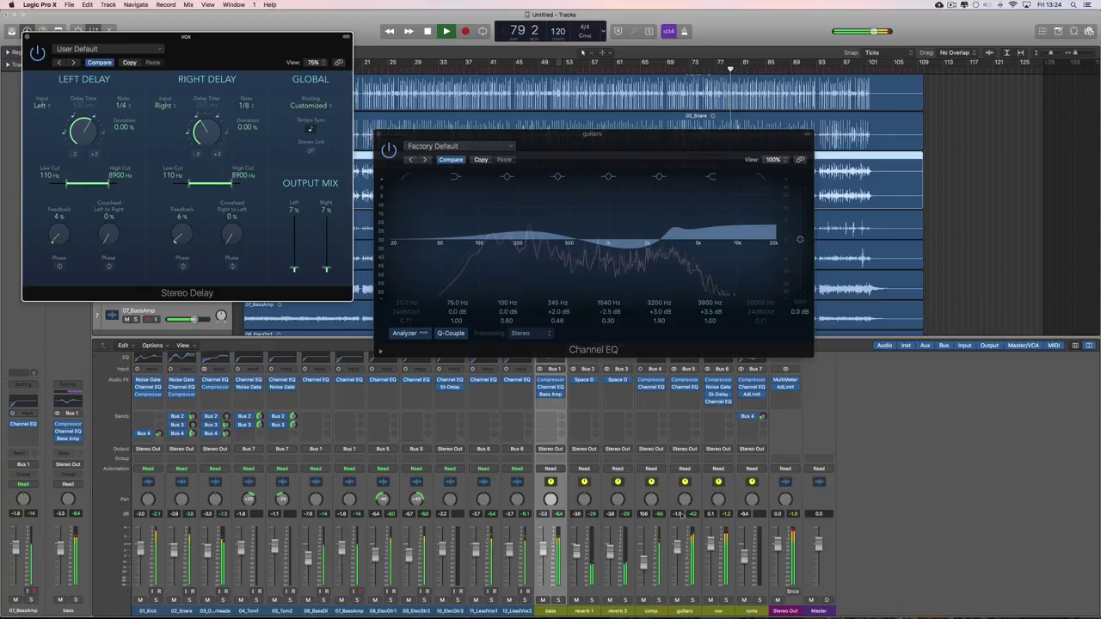
click(713, 553)
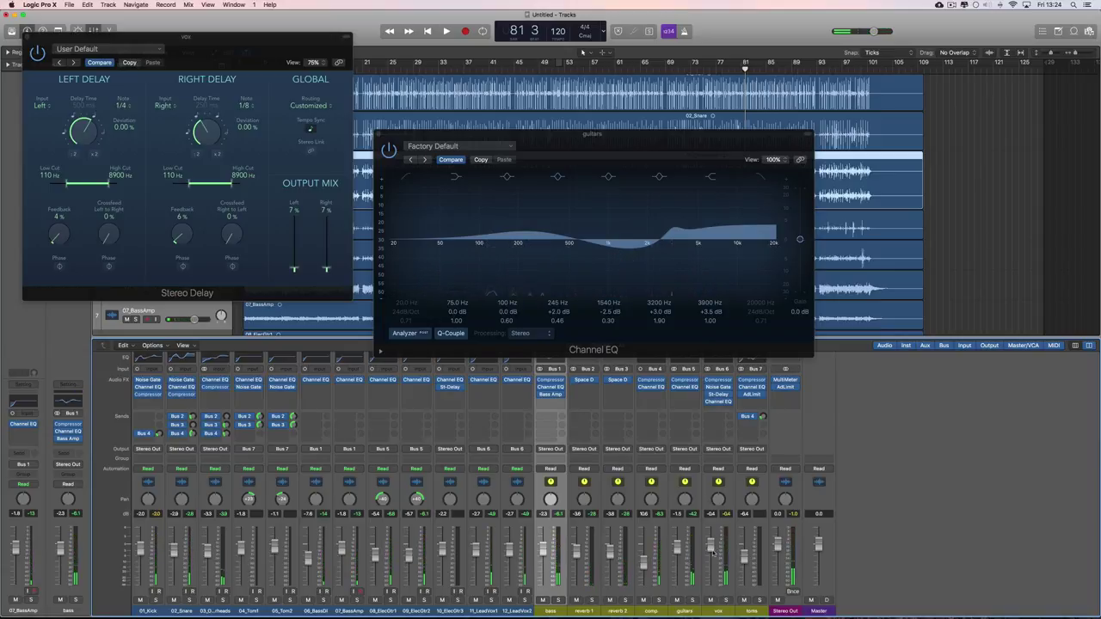
Set the bass bus compressor's ratio to 5.4:1 and fine-tune its attack and release during playback
key(space)
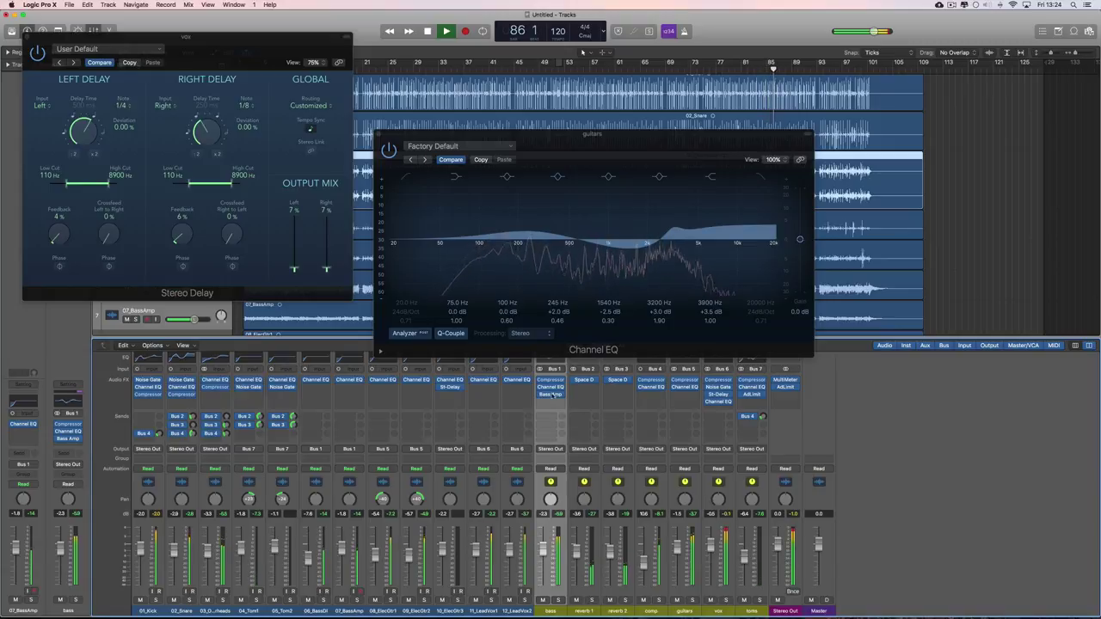
click(551, 379)
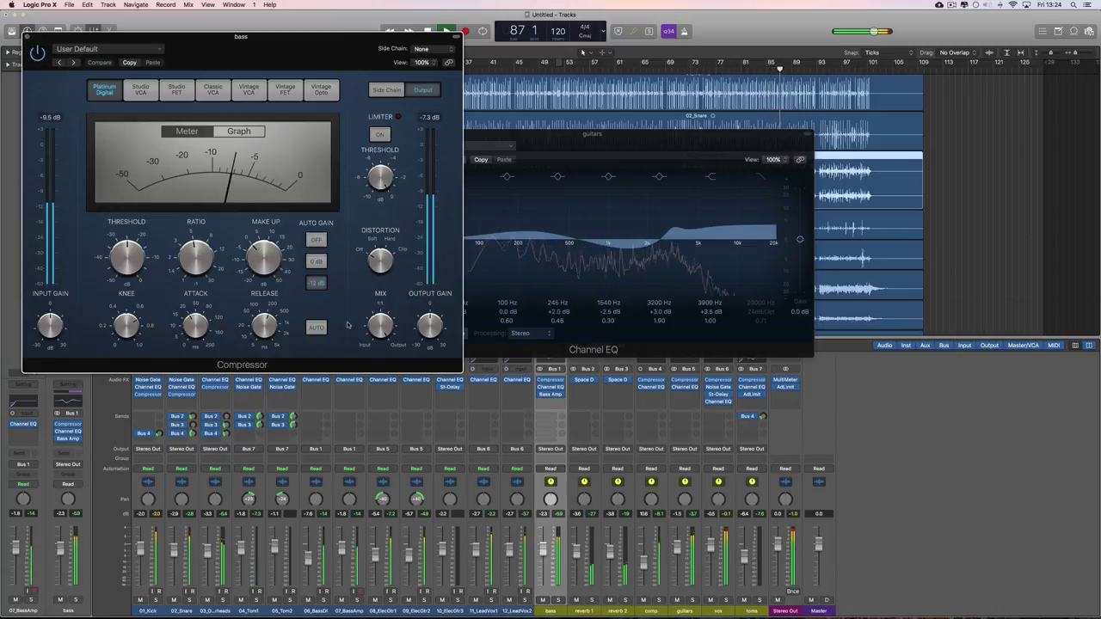
drag(190, 262, 189, 256)
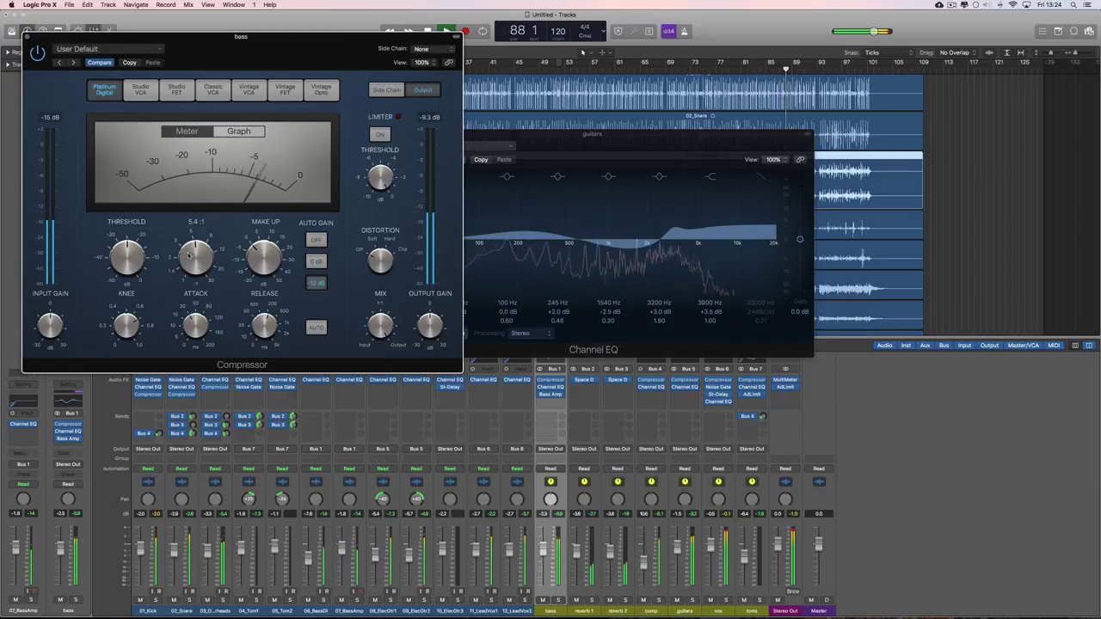
drag(191, 325, 191, 320)
drag(261, 326, 258, 324)
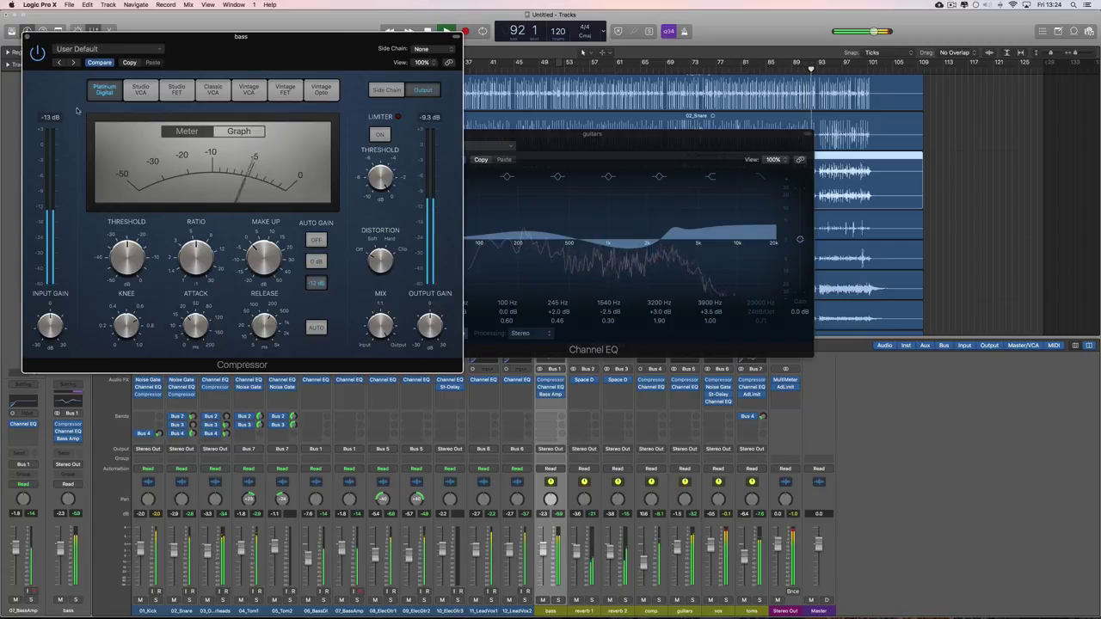
Stop playback and close the vox bus's Stereo Delay and the guitars bus's Channel EQ windows
click(719, 394)
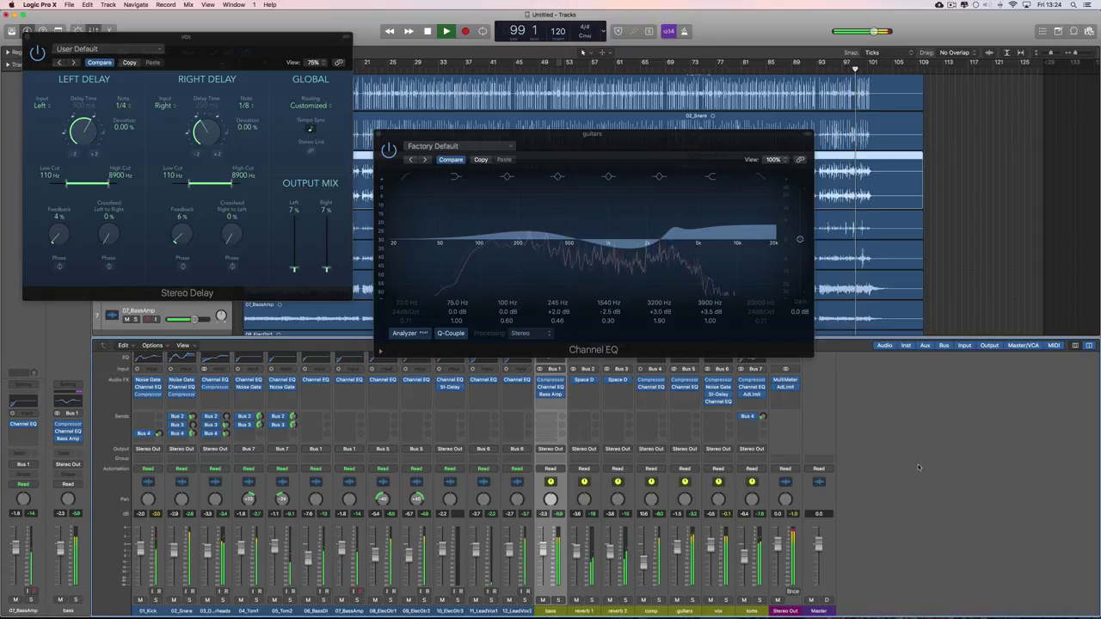
key(space)
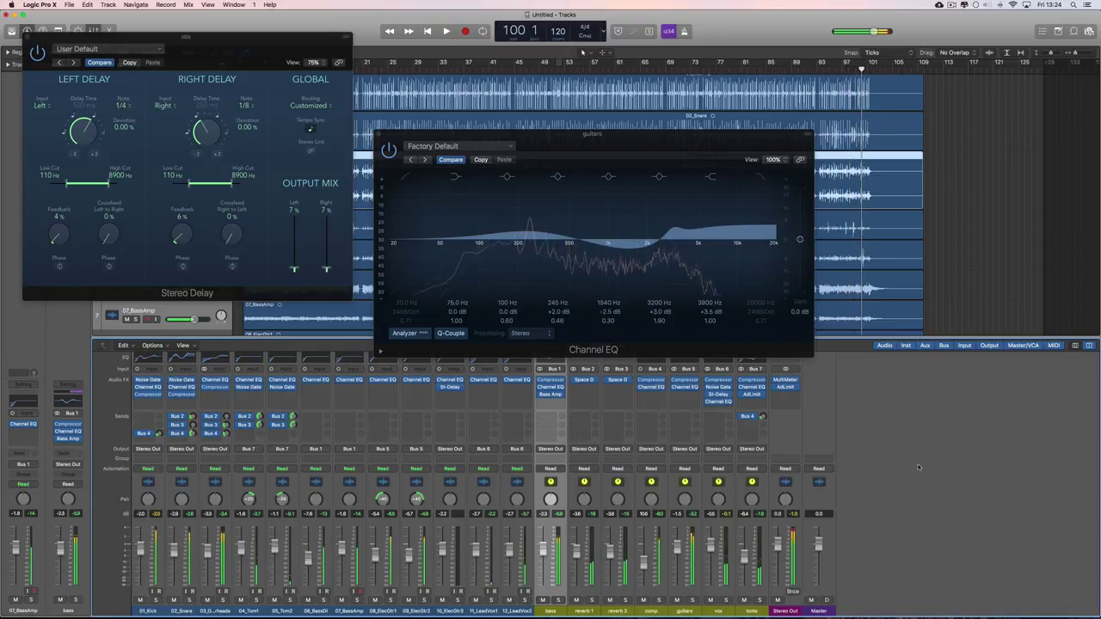
click(325, 131)
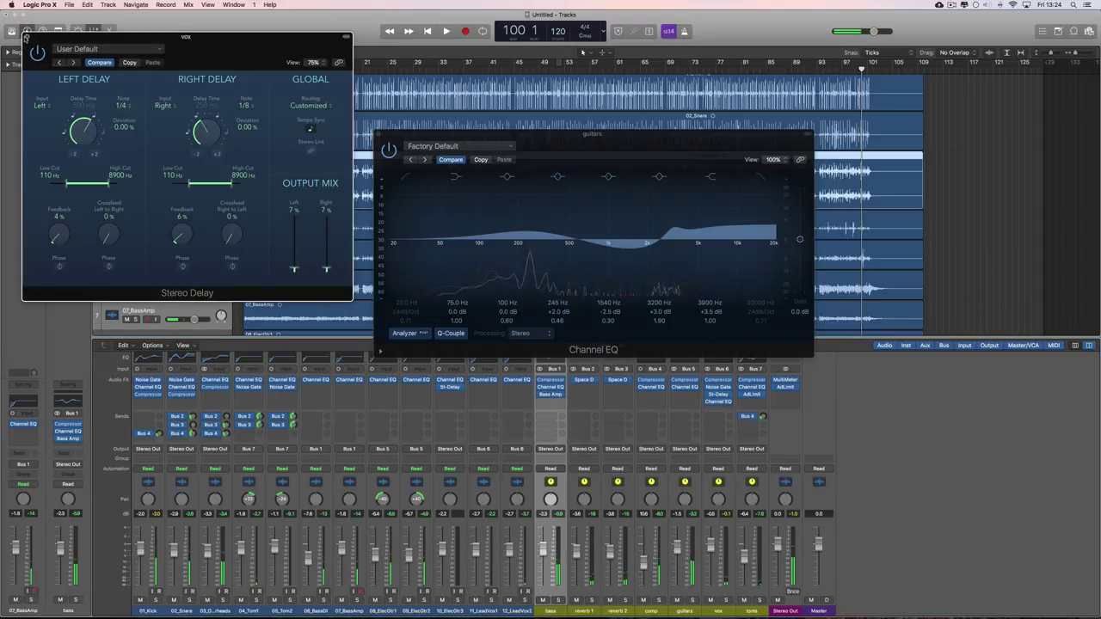
key(super+w)
click(382, 135)
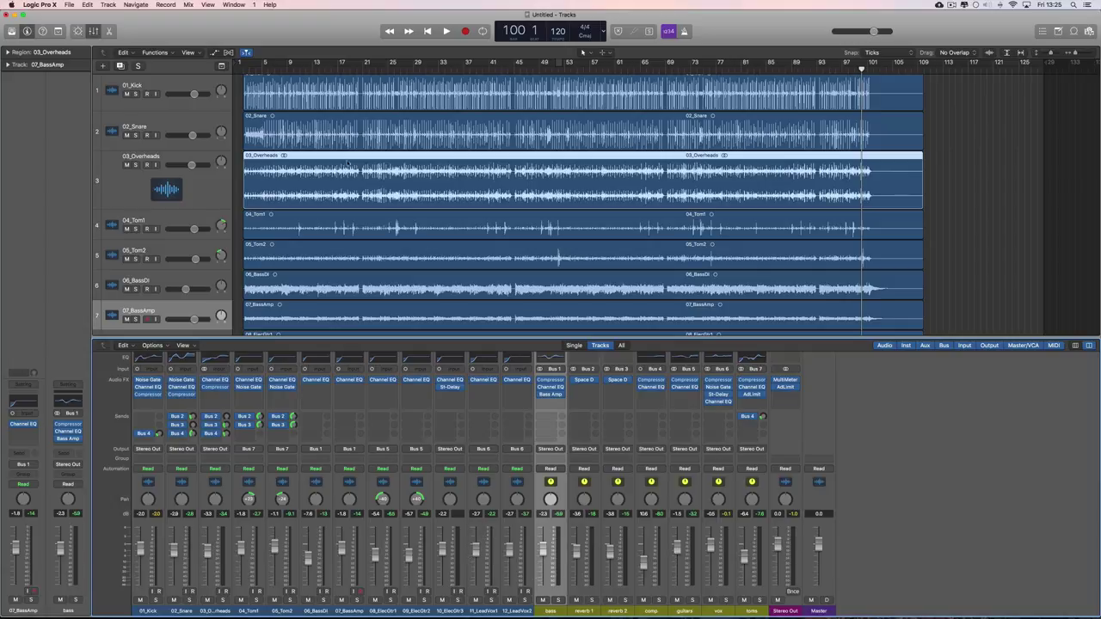
Rebalance the buses during playback: guitars to -1.0 dB, comp to -10.4 dB, toms to -5.8 dB and bass to -1.4 dB
key(space)
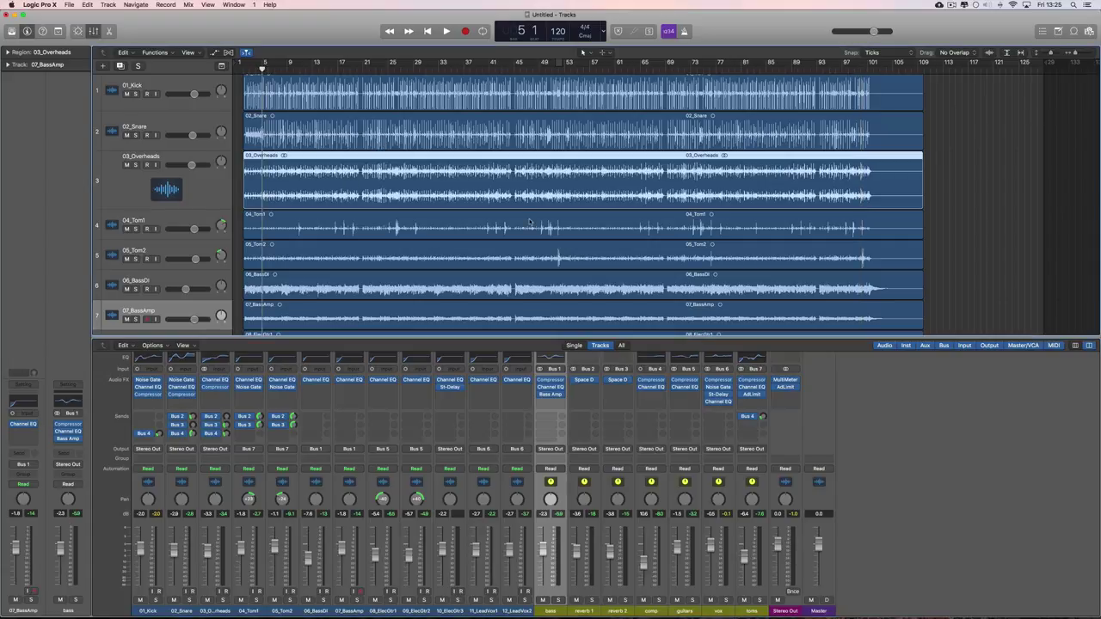
key(space)
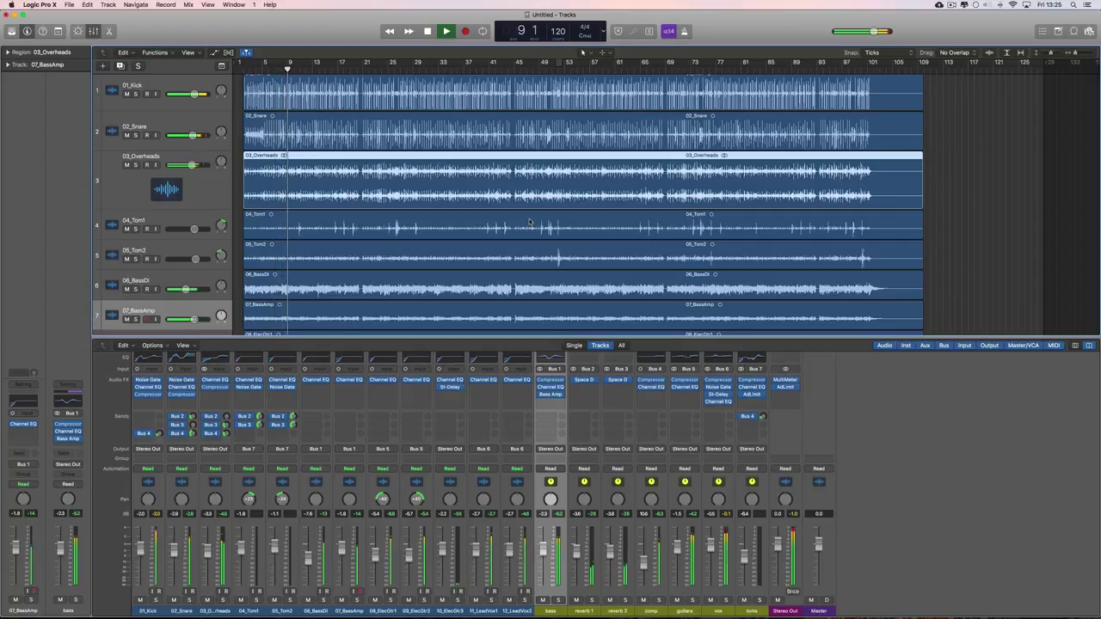
key(space)
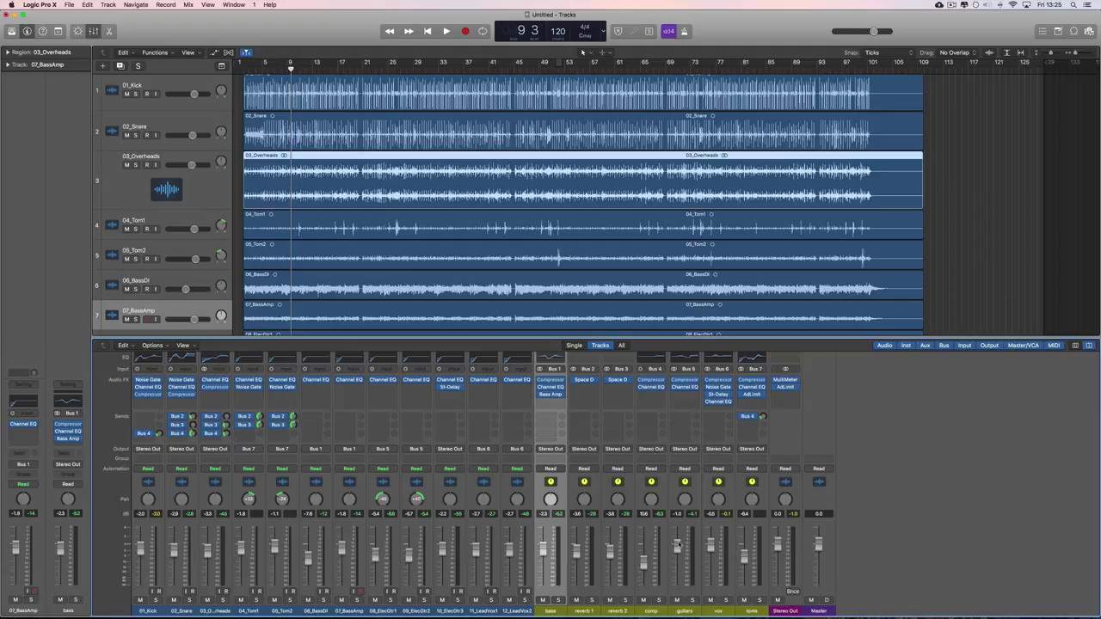
key(space)
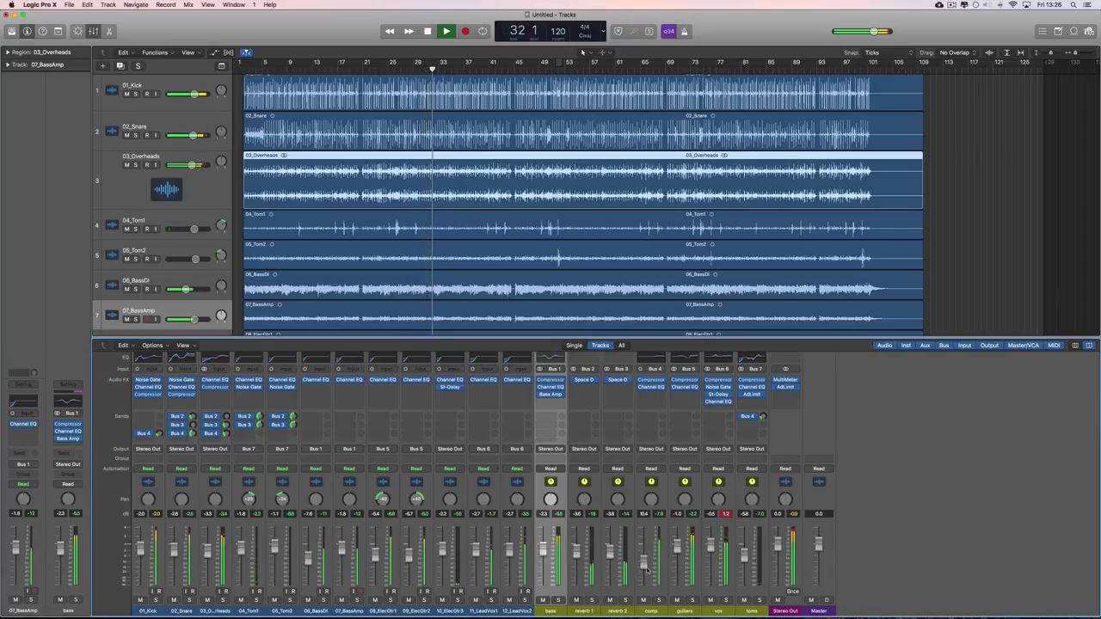
key(space)
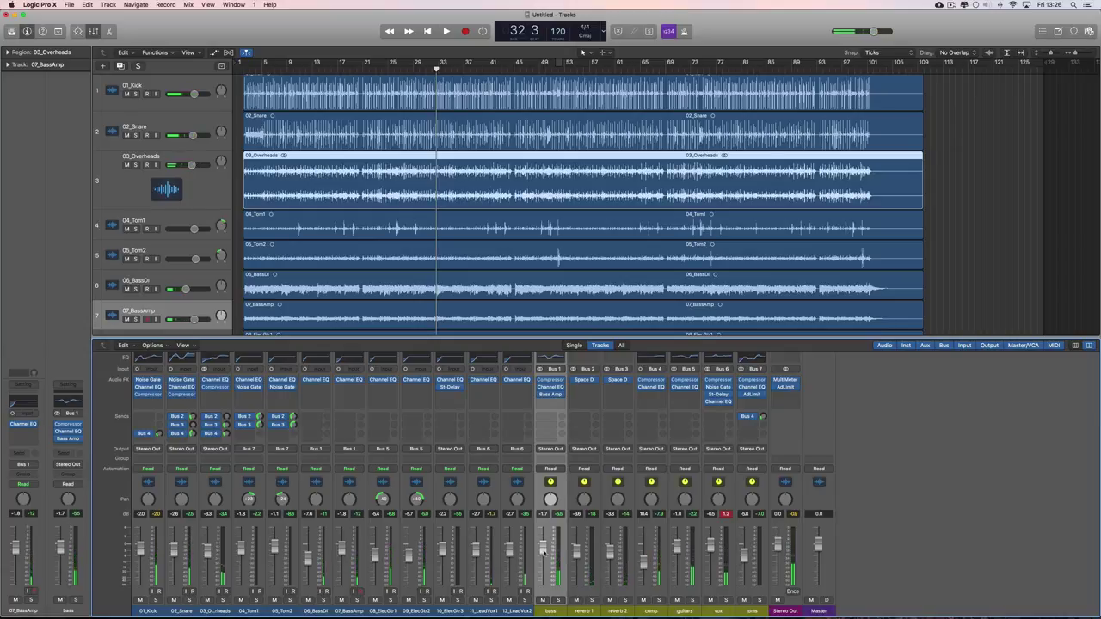
key(space)
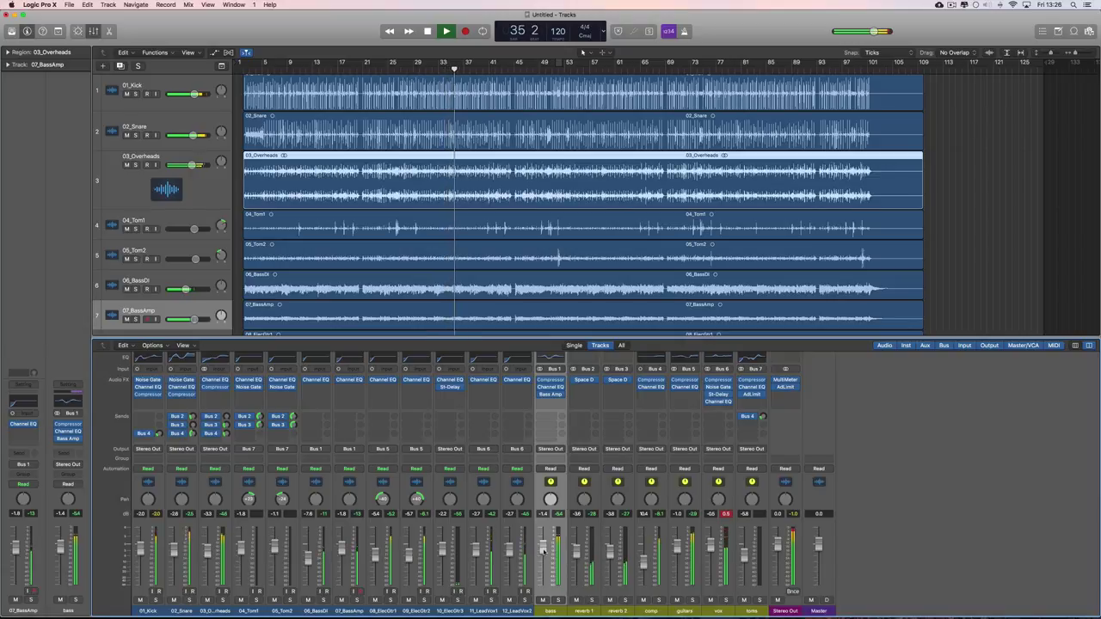
key(space)
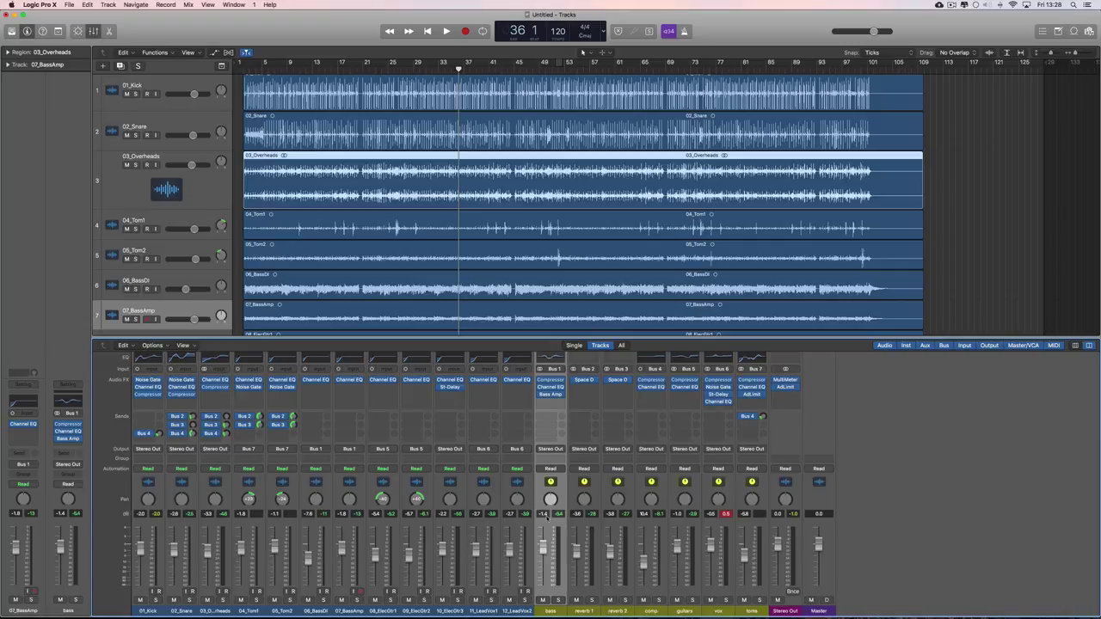
Make the mixer area taller, hide it to show all tracks, and play the song from the beginning
drag(516, 339, 516, 308)
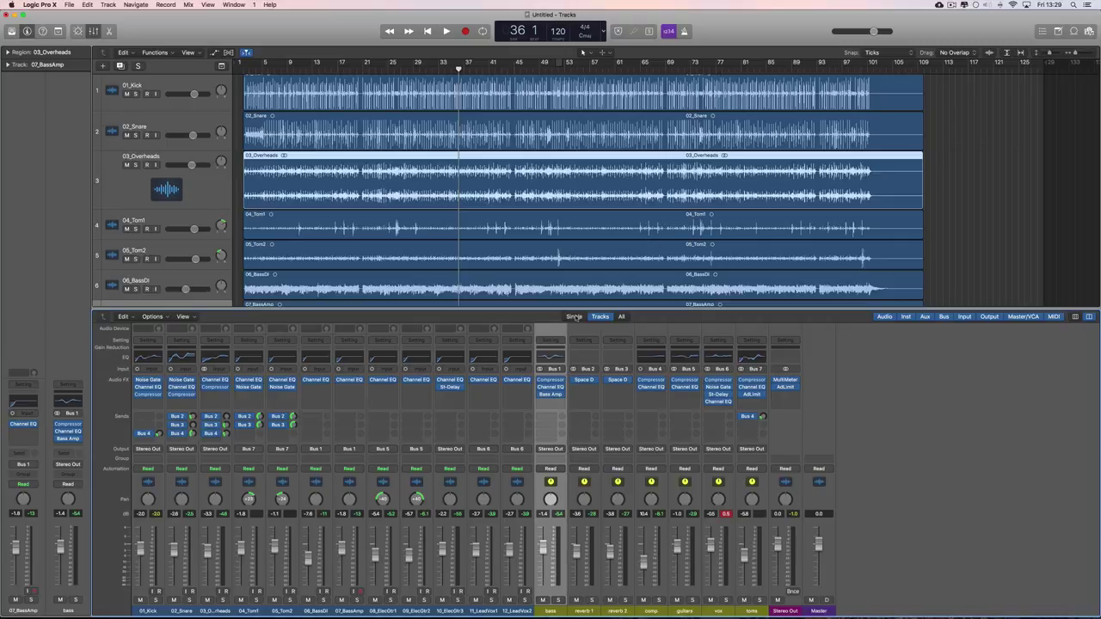
click(96, 33)
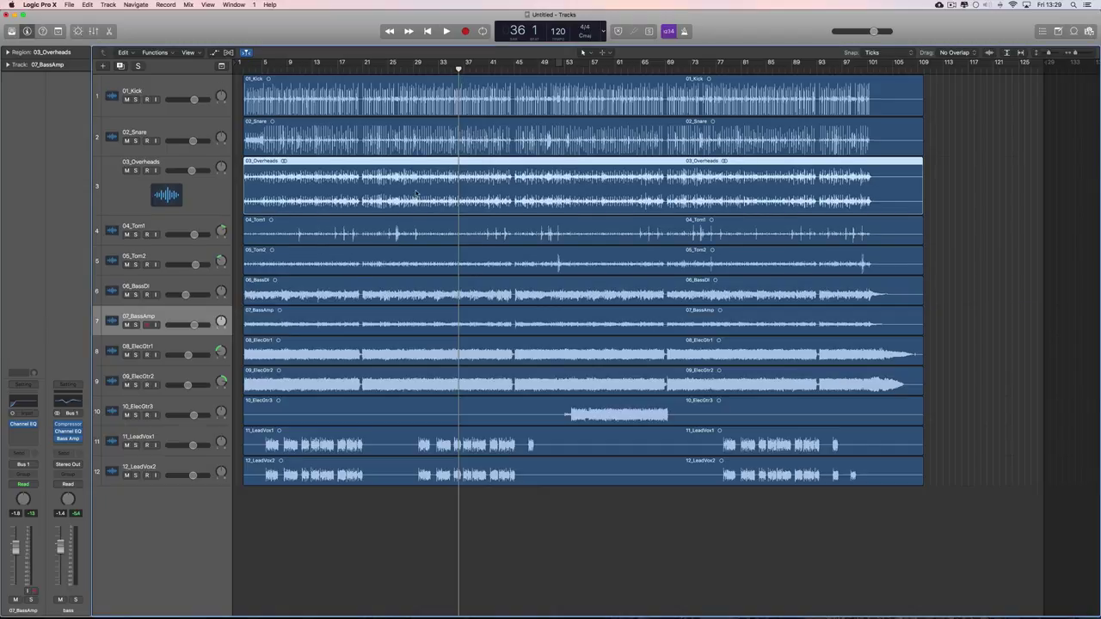
key(Return)
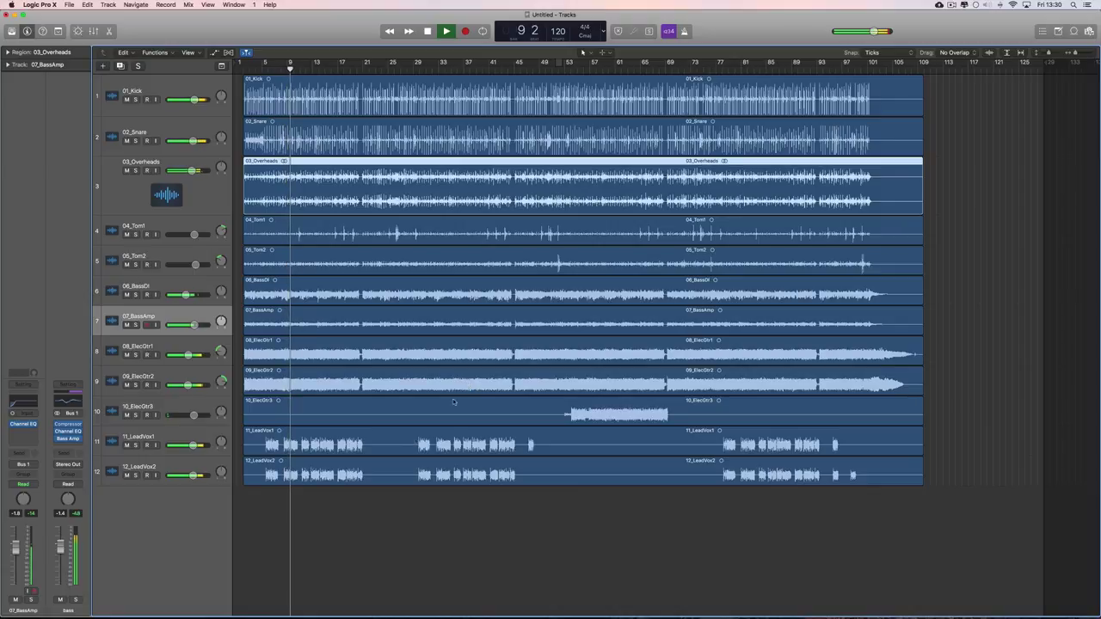
Set the kick to -1.6 dB and the overheads to -3.7 dB during playback, and select the snare track
click(165, 108)
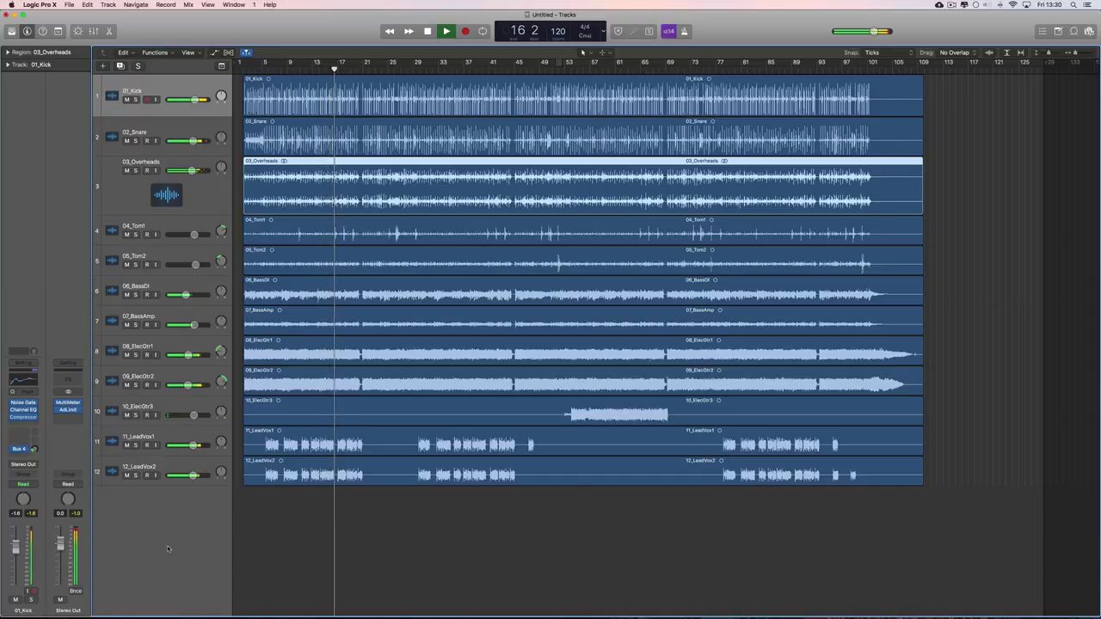
click(211, 202)
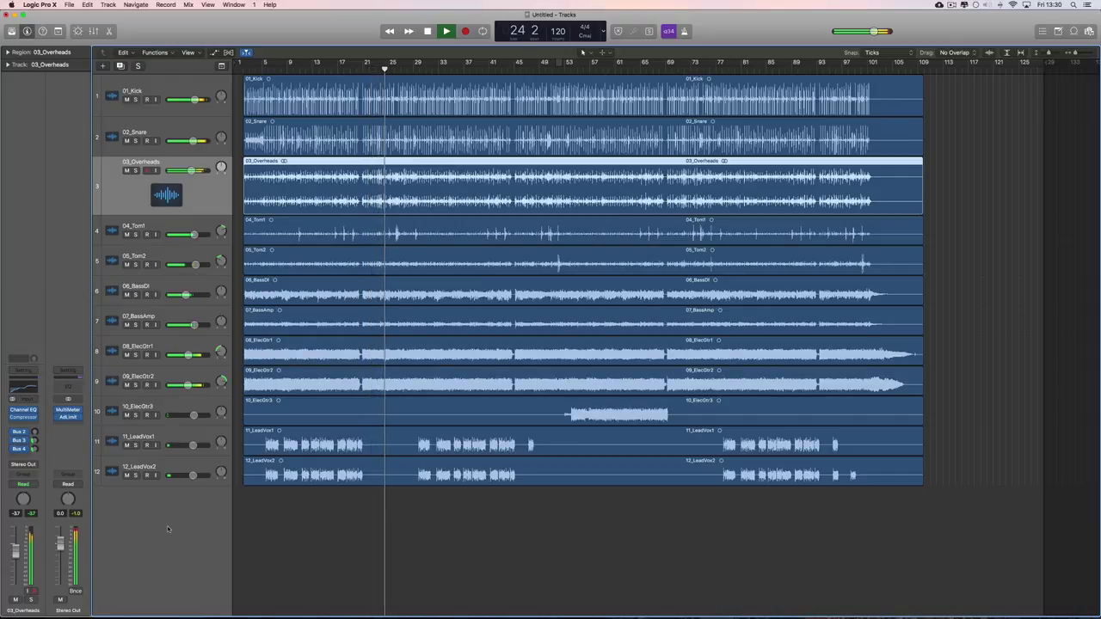
click(192, 139)
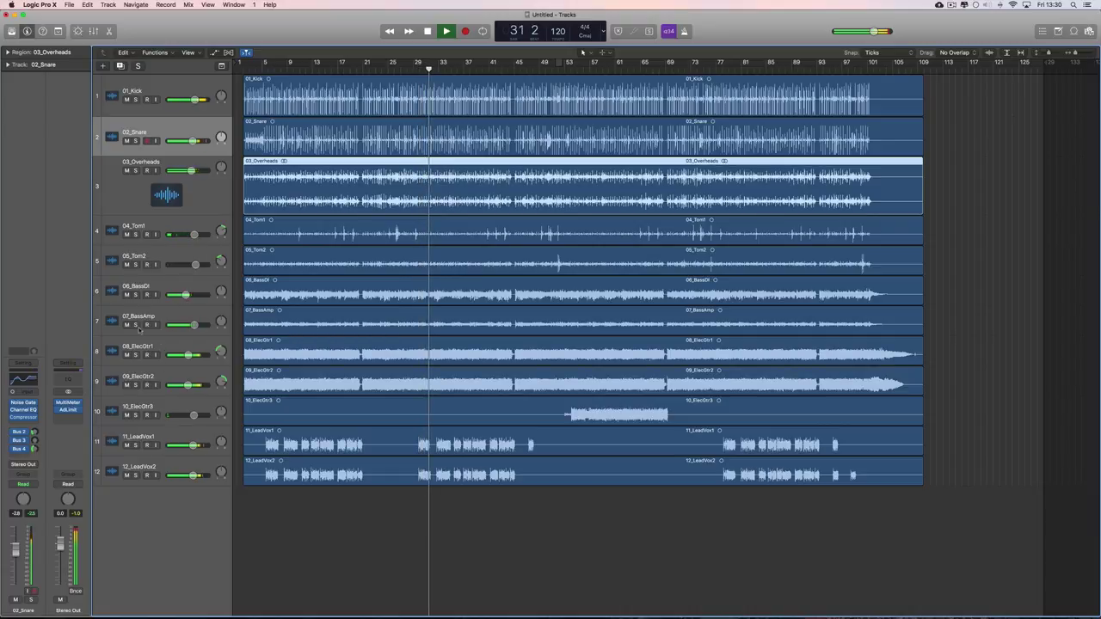
Show the mixer, lower the bass bus compressor's threshold to -27.0 dB and close the plug-in
key(x)
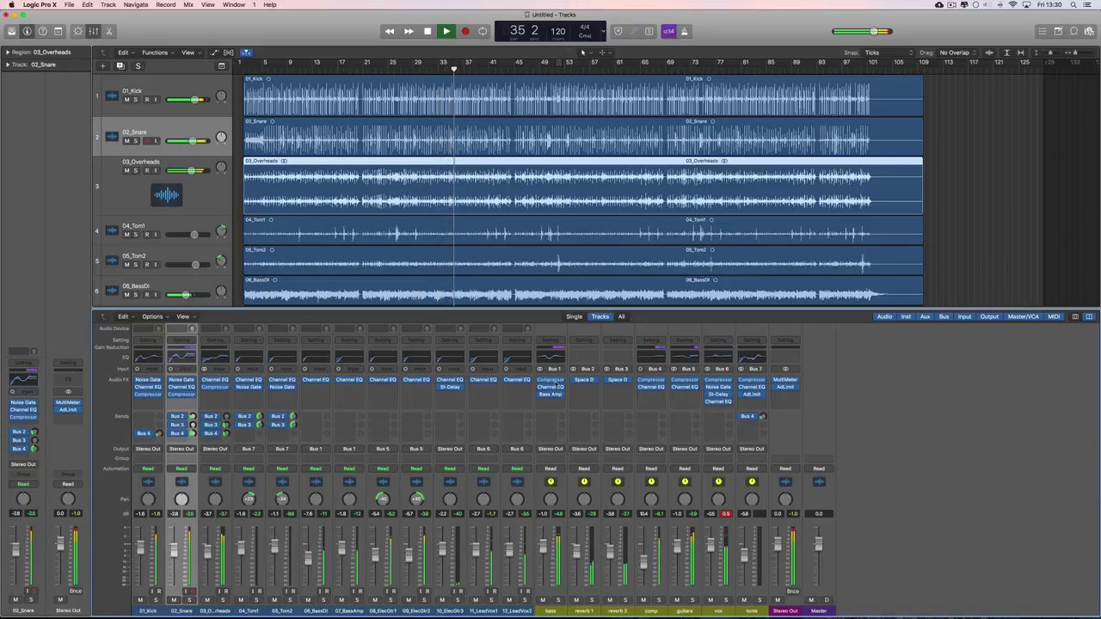
click(550, 380)
mouse_move(138, 263)
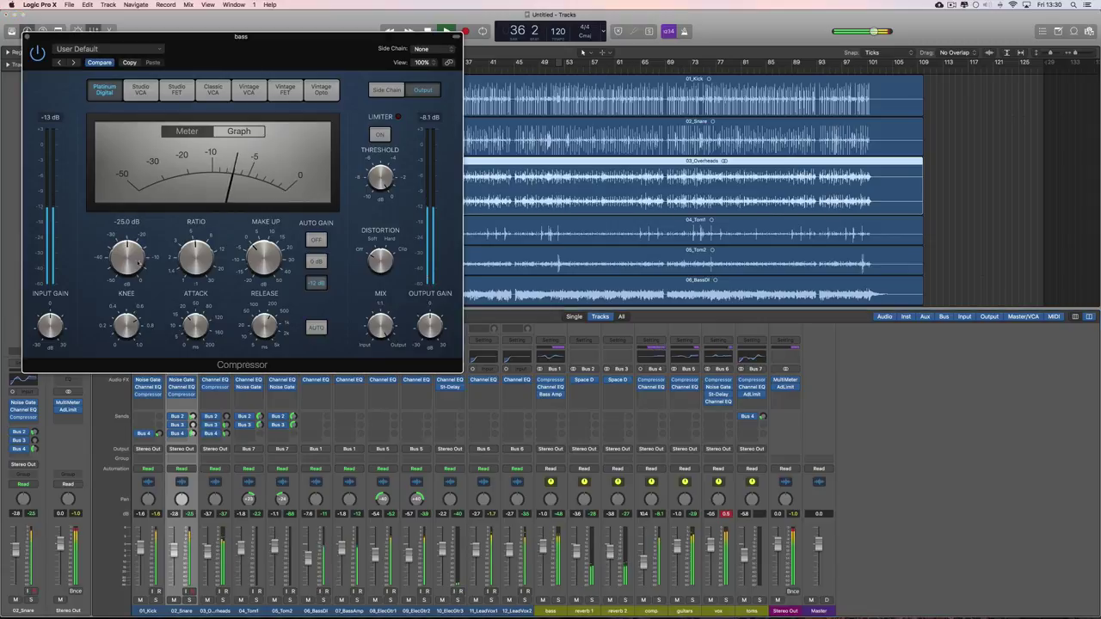
scroll(137, 265, down, 2)
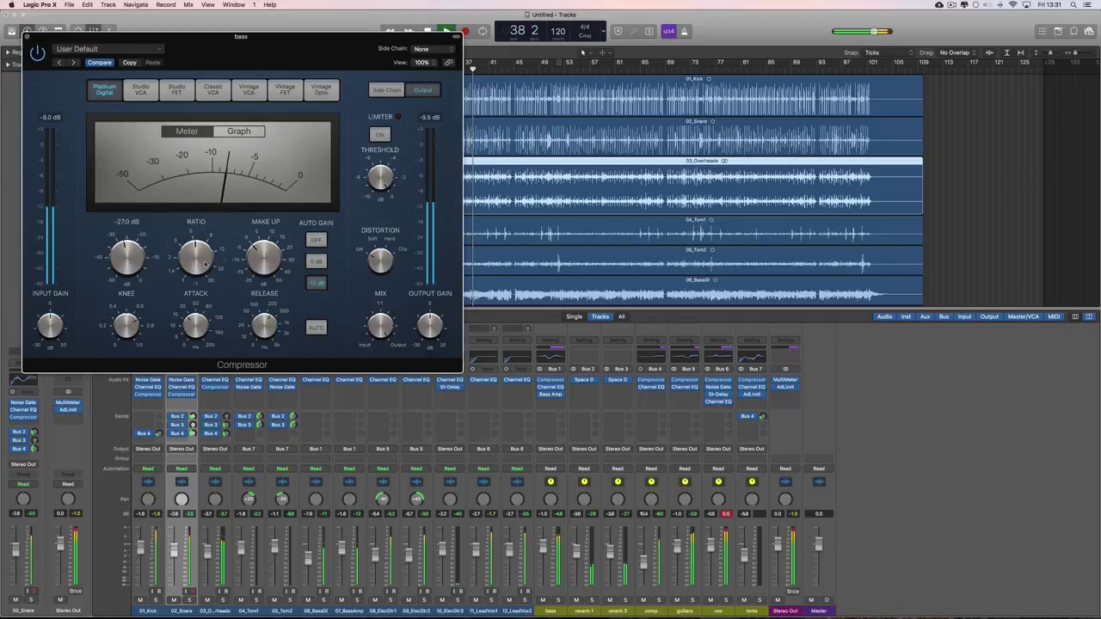
scroll(141, 270, down, 3)
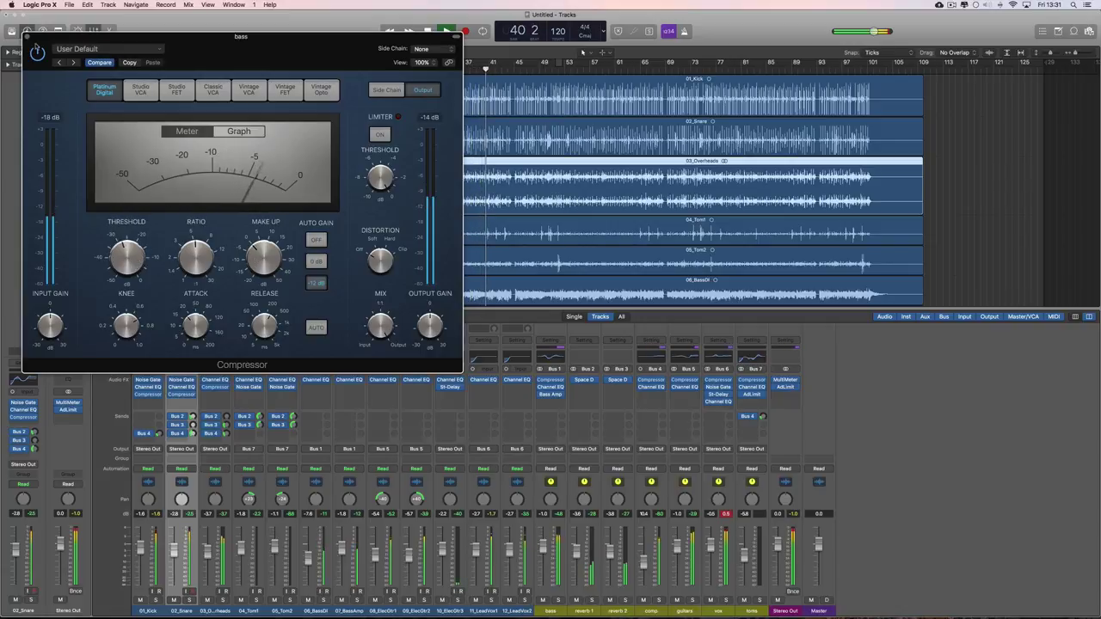
click(27, 37)
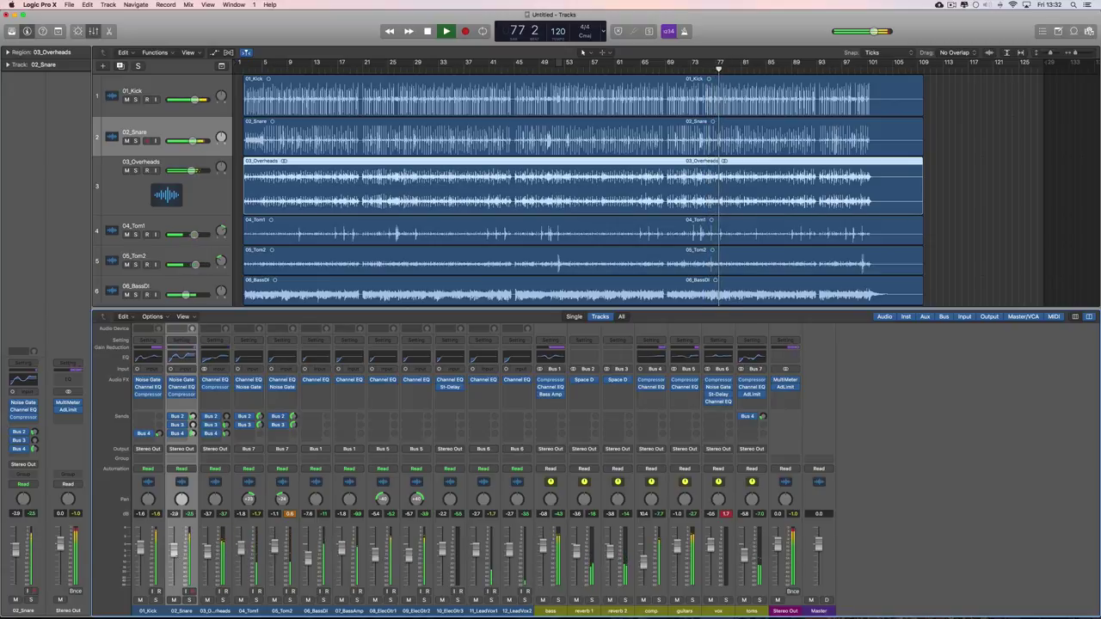
Lower the snare to -3.1 dB, adjust its Bus 4 send and stop playback at the end of the song
drag(175, 551, 176, 556)
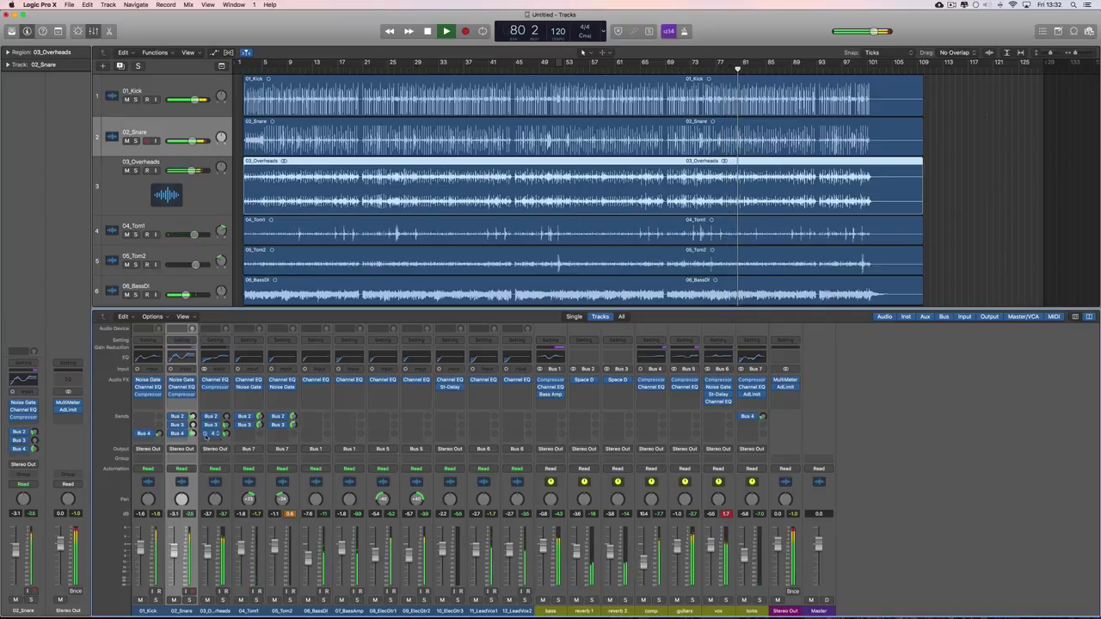
click(192, 434)
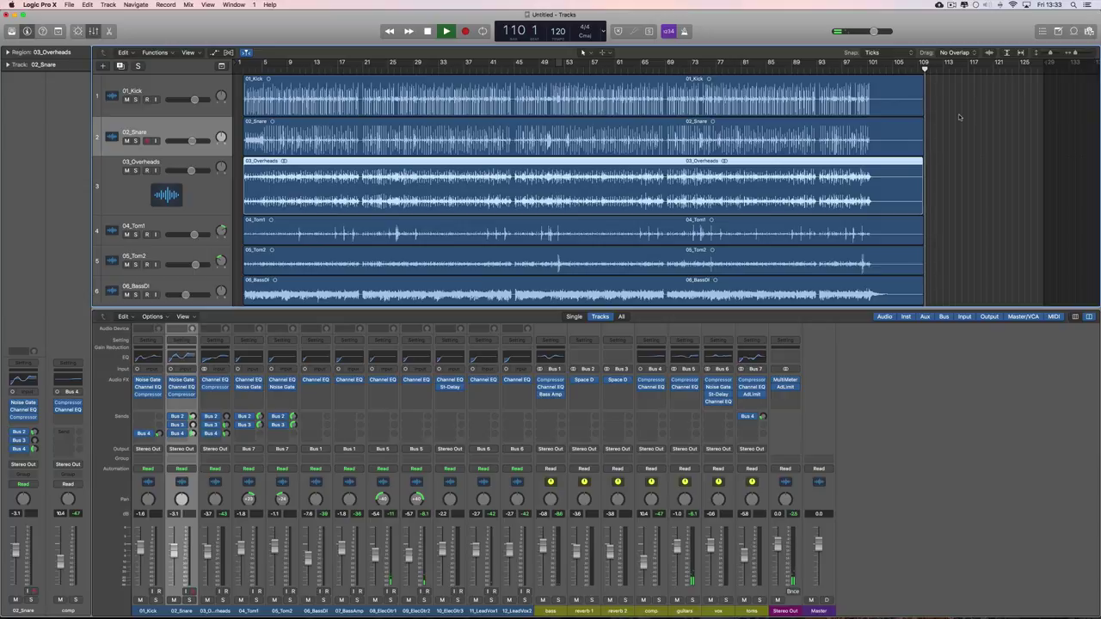
key(space)
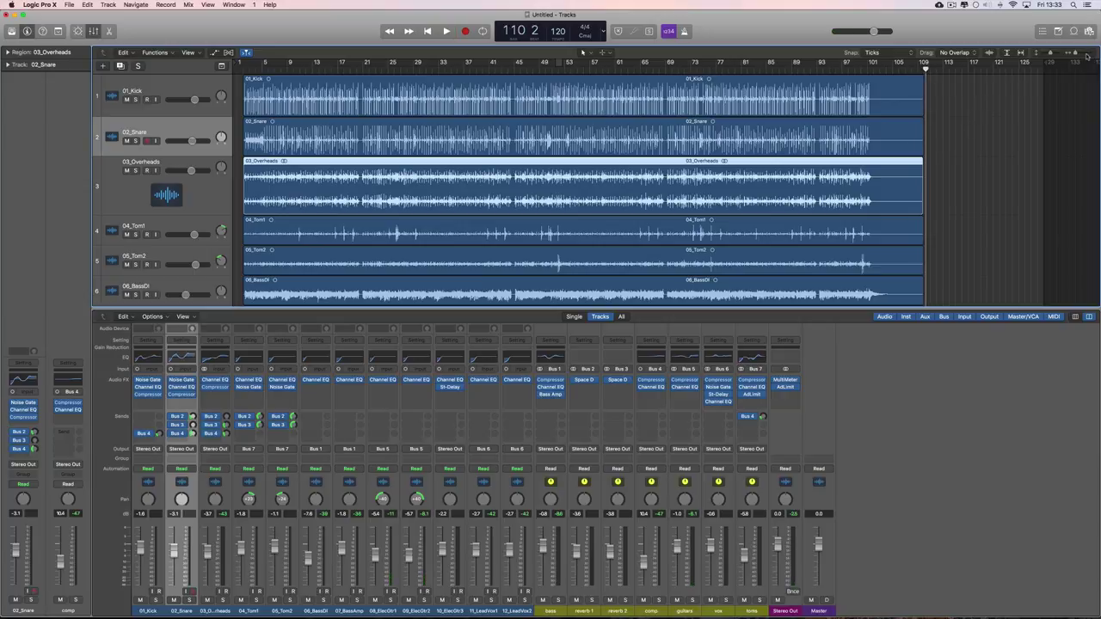
Hide the mixer, zoom in on the end of the regions and listen to the song's ending from about bar 106
click(1086, 55)
click(1086, 55)
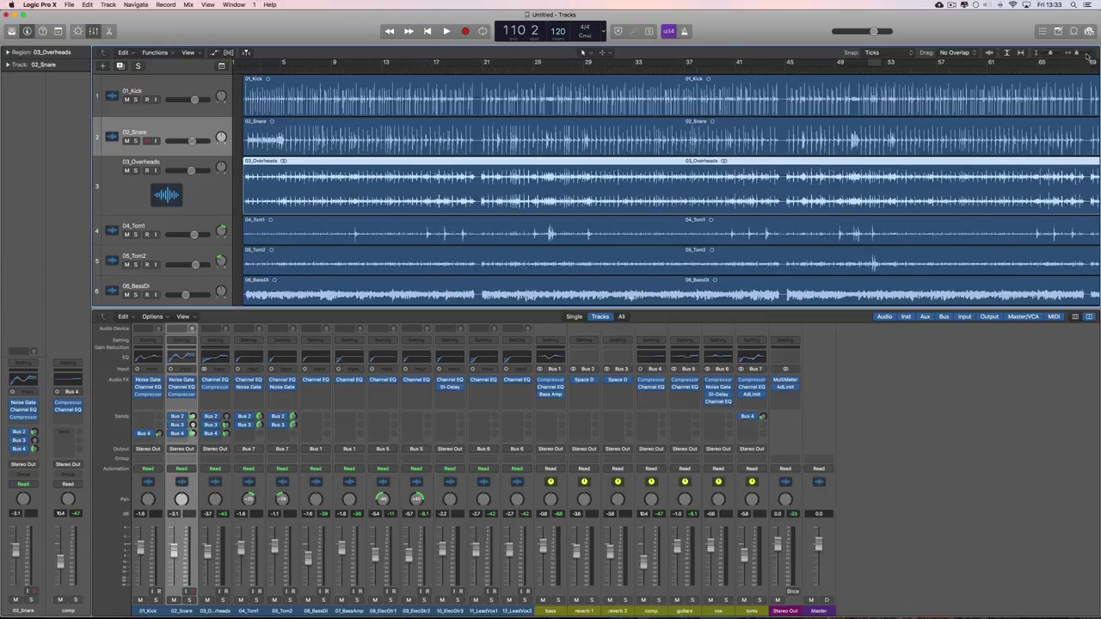
scroll(1000, 114, right, 15)
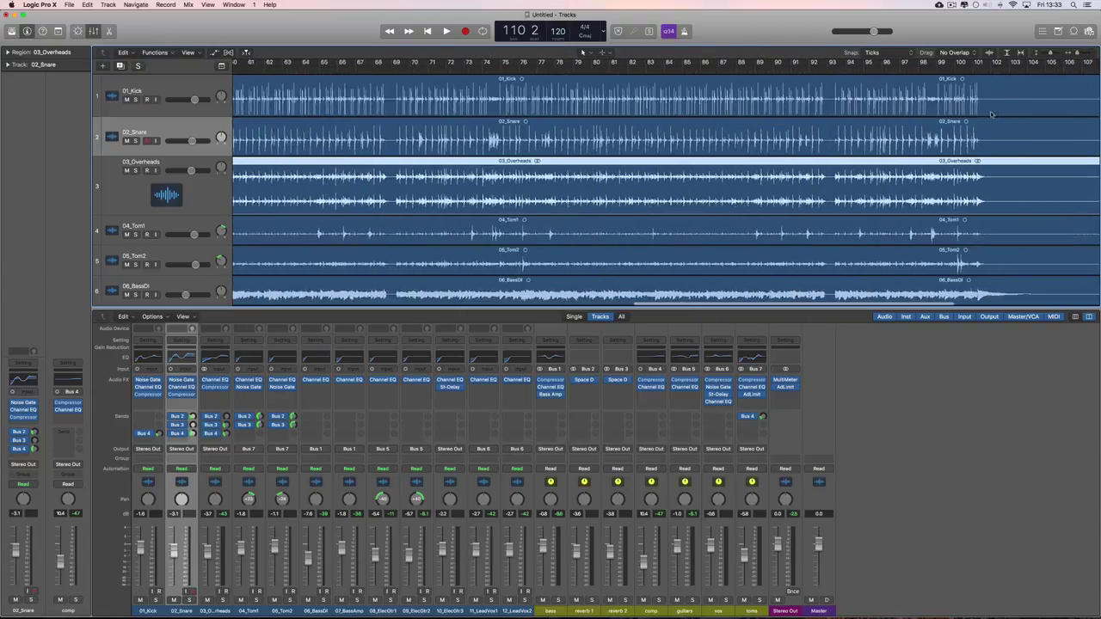
key(x)
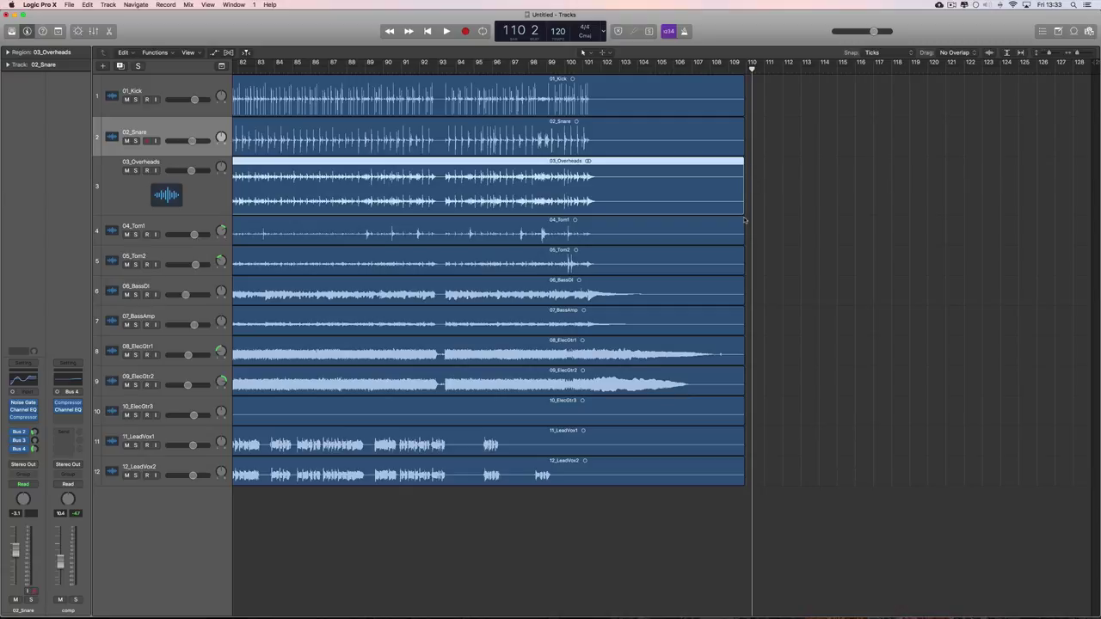
click(1087, 55)
scroll(959, 185, right, 10)
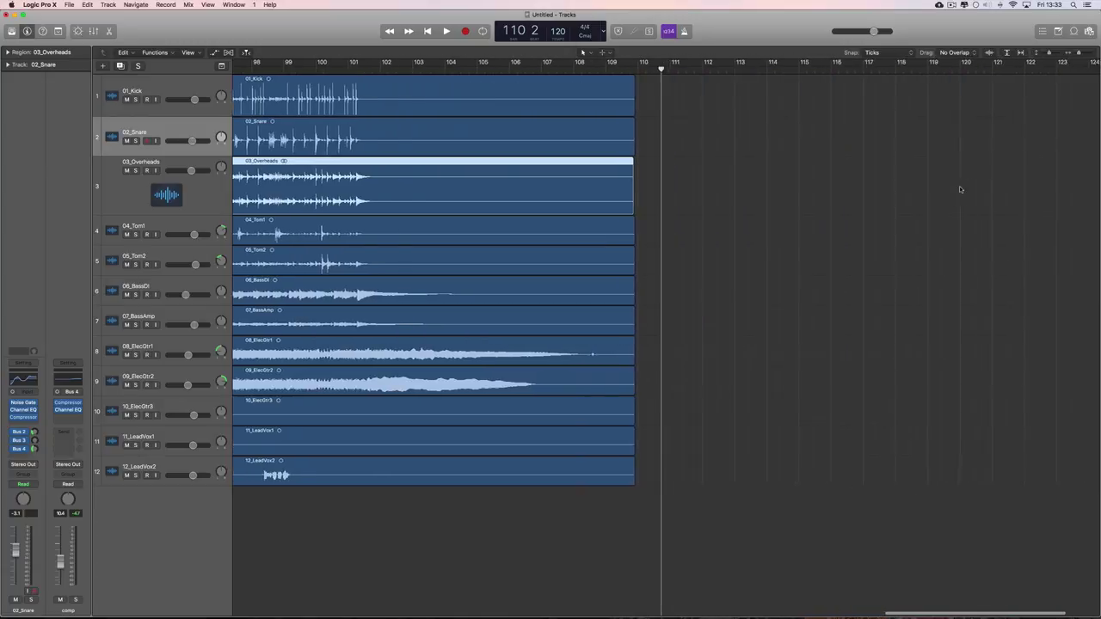
drag(522, 209, 525, 211)
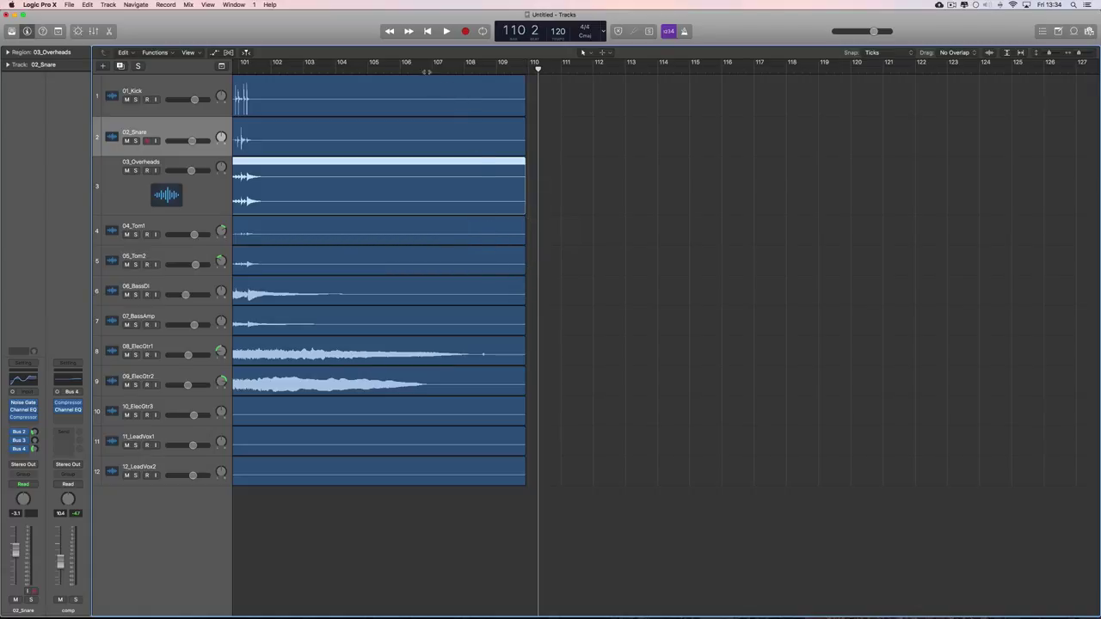
click(400, 65)
key(space)
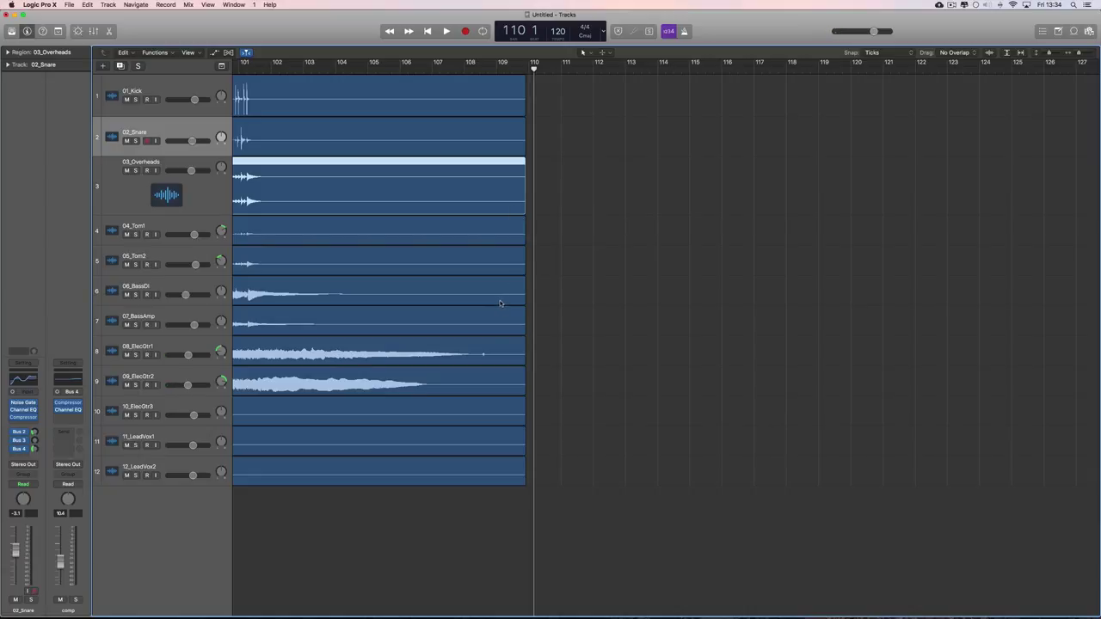
click(93, 31)
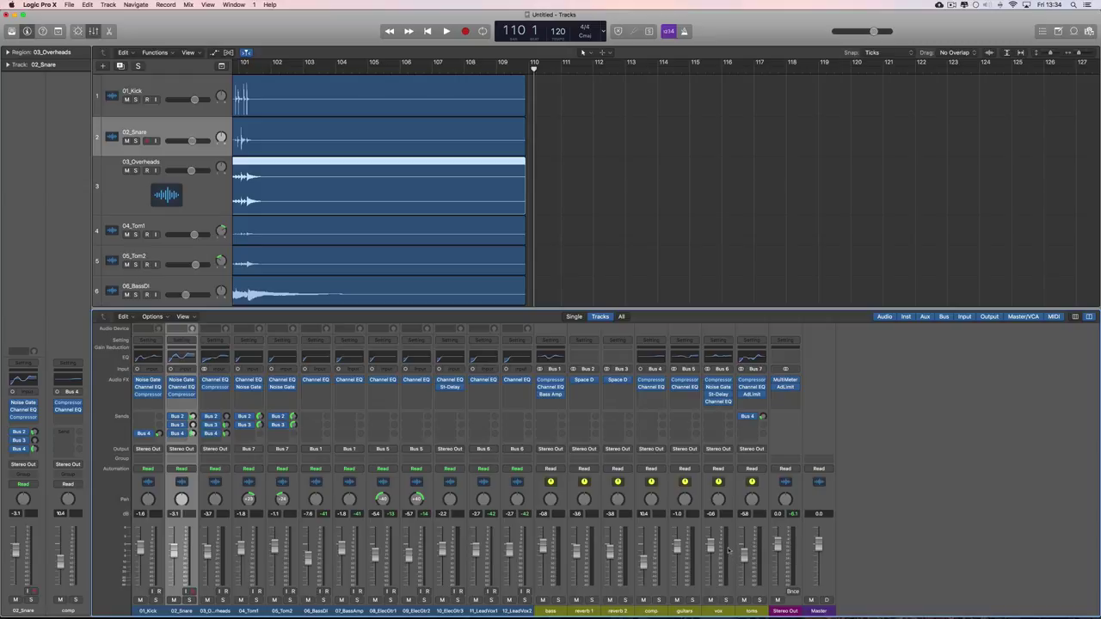
click(786, 444)
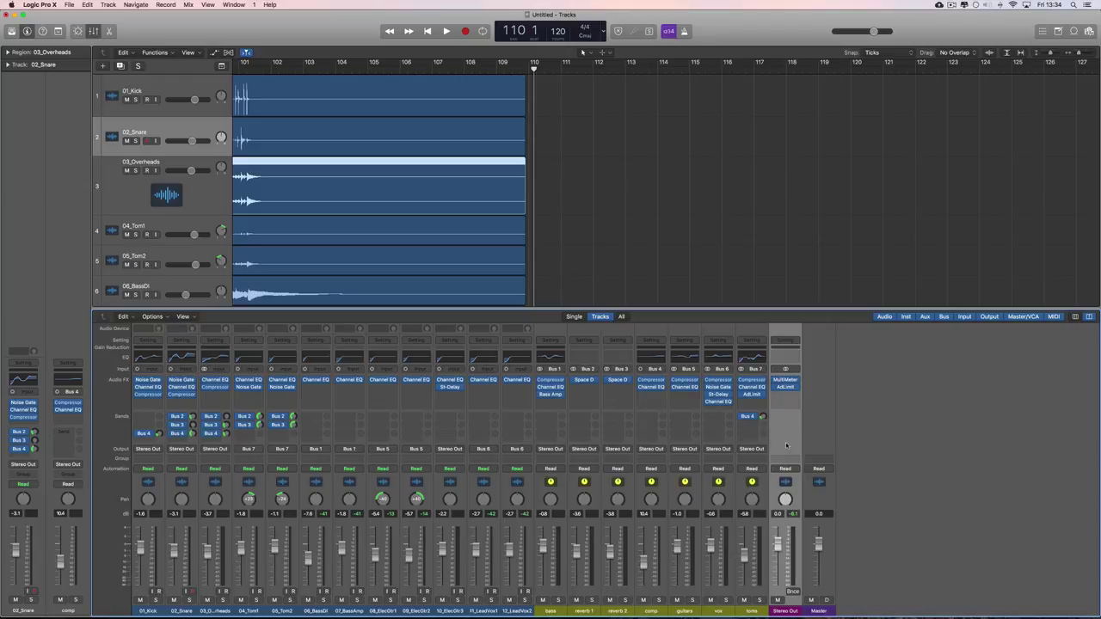
click(785, 444)
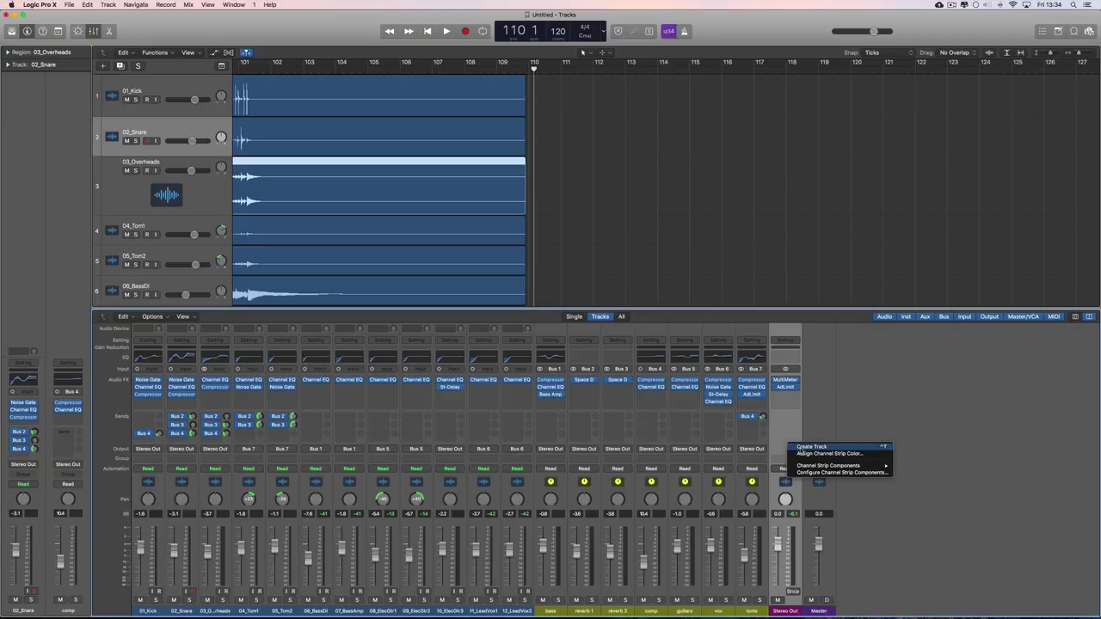
click(470, 203)
scroll(470, 203, down, 5)
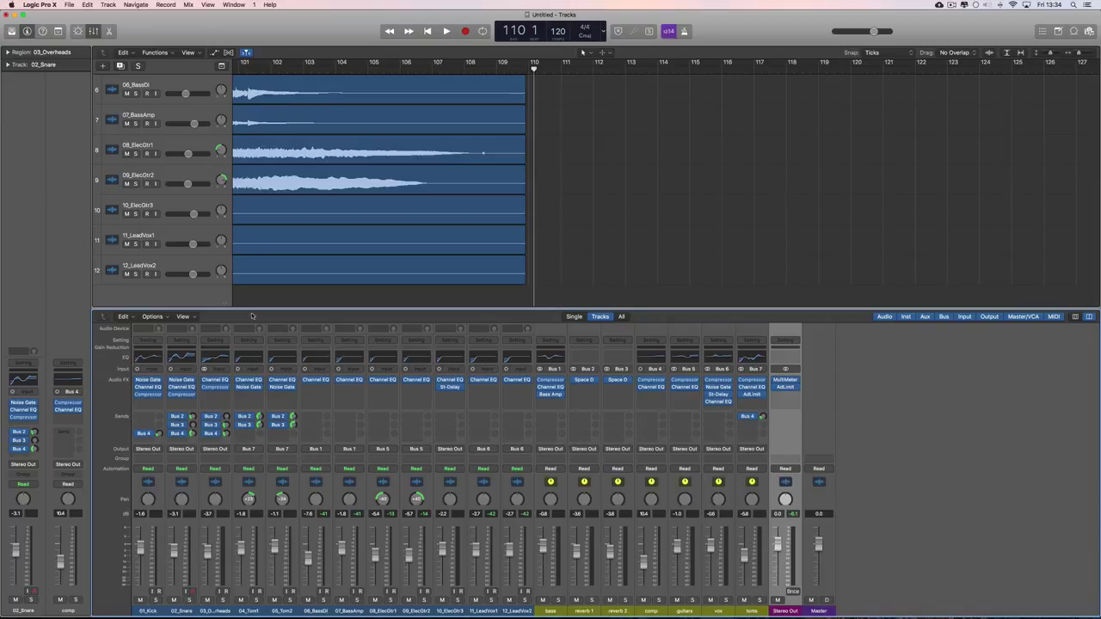
key(ctrl+z)
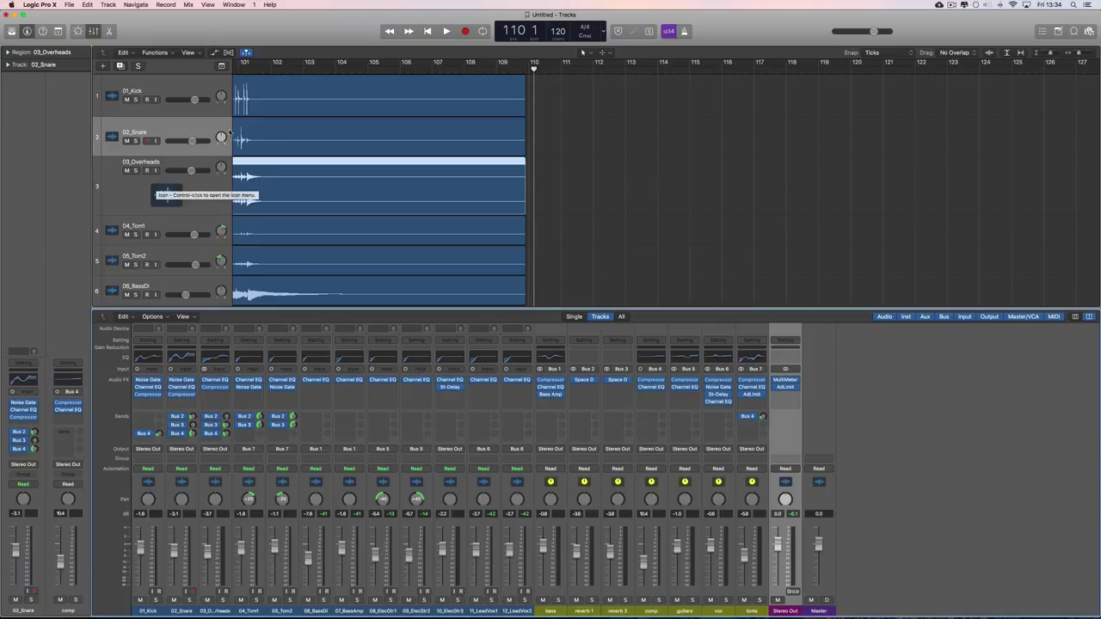
click(94, 31)
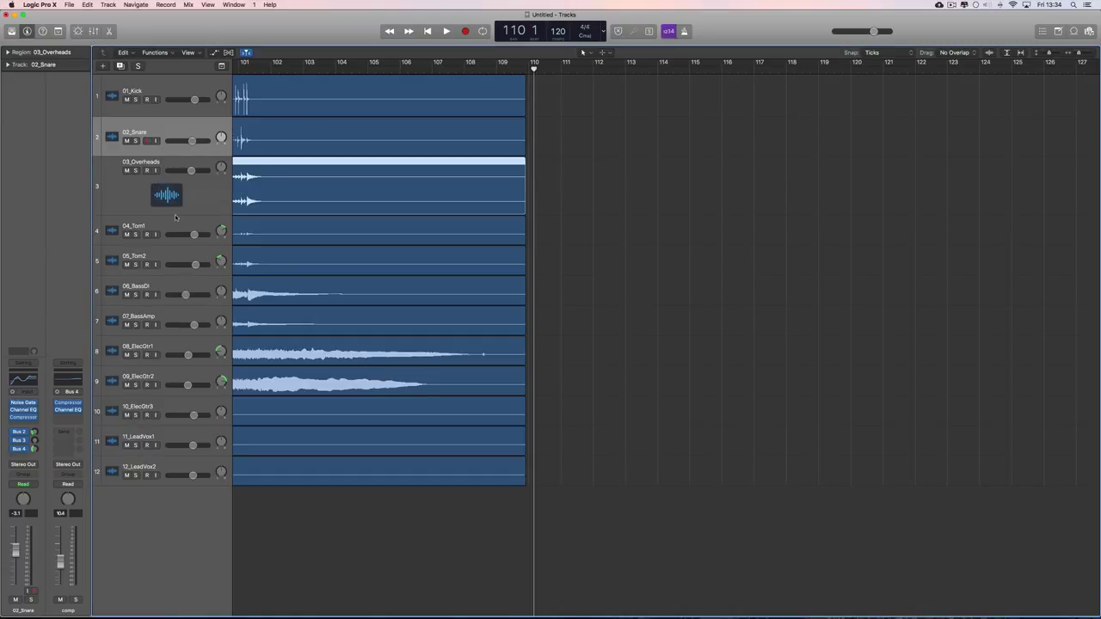
Show the mixer and the Stereo Out output track below the vocals, select it and increase its track height
click(93, 31)
click(109, 5)
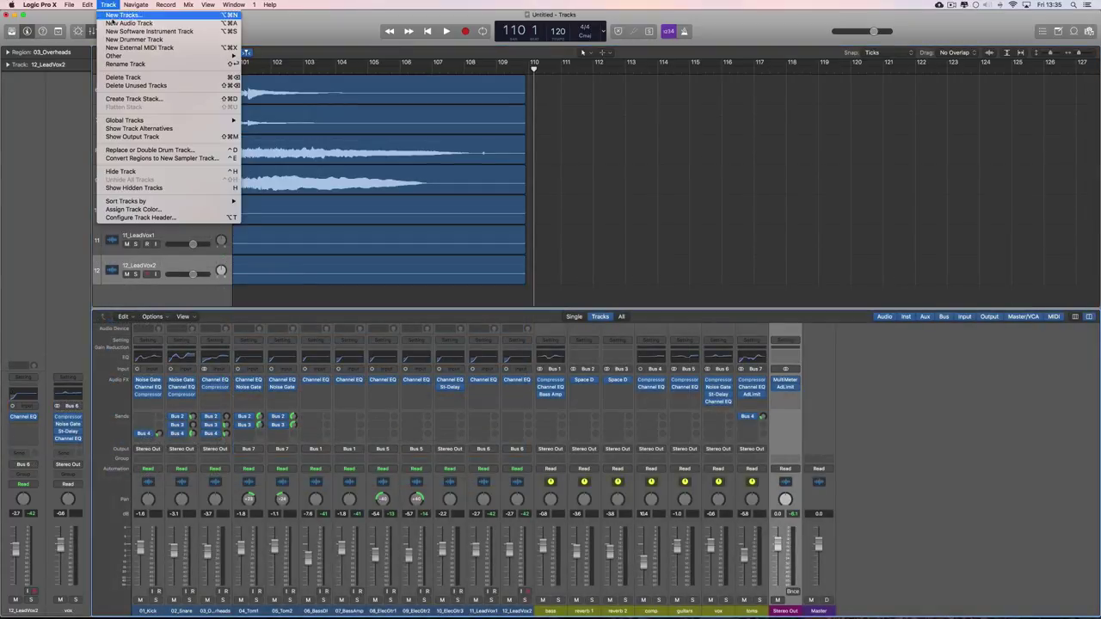
click(160, 138)
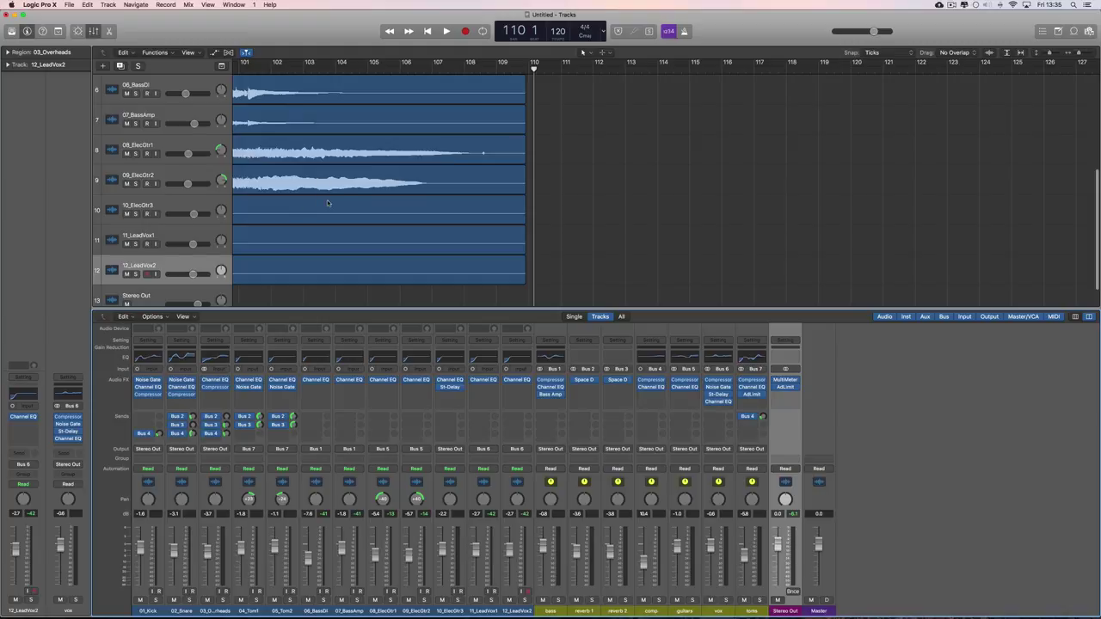
scroll(327, 203, down, 1)
click(180, 276)
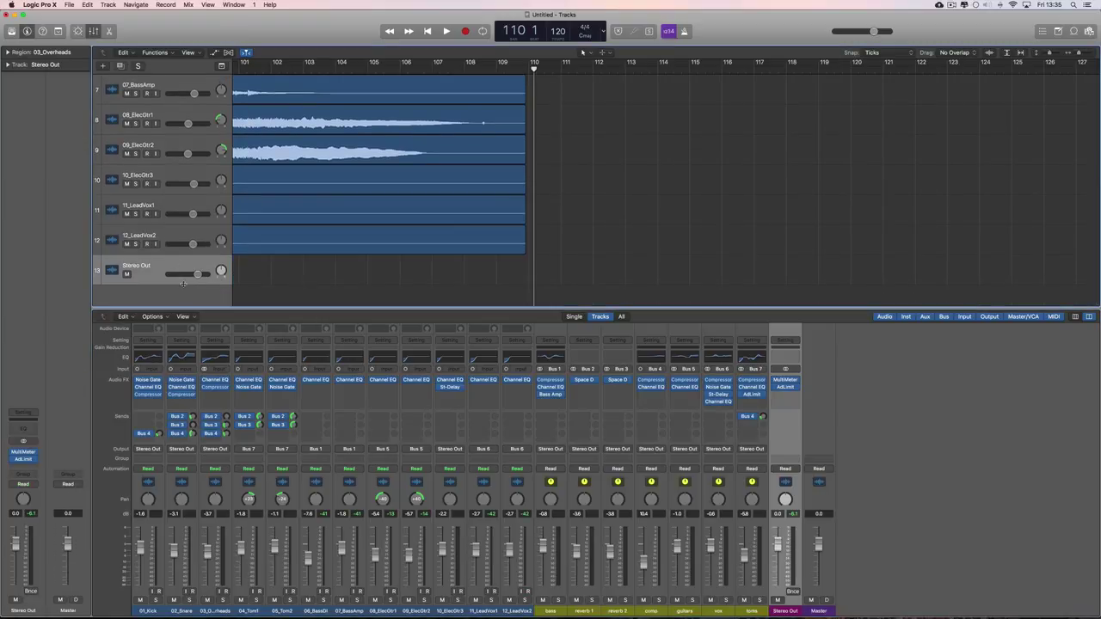
drag(182, 283, 183, 303)
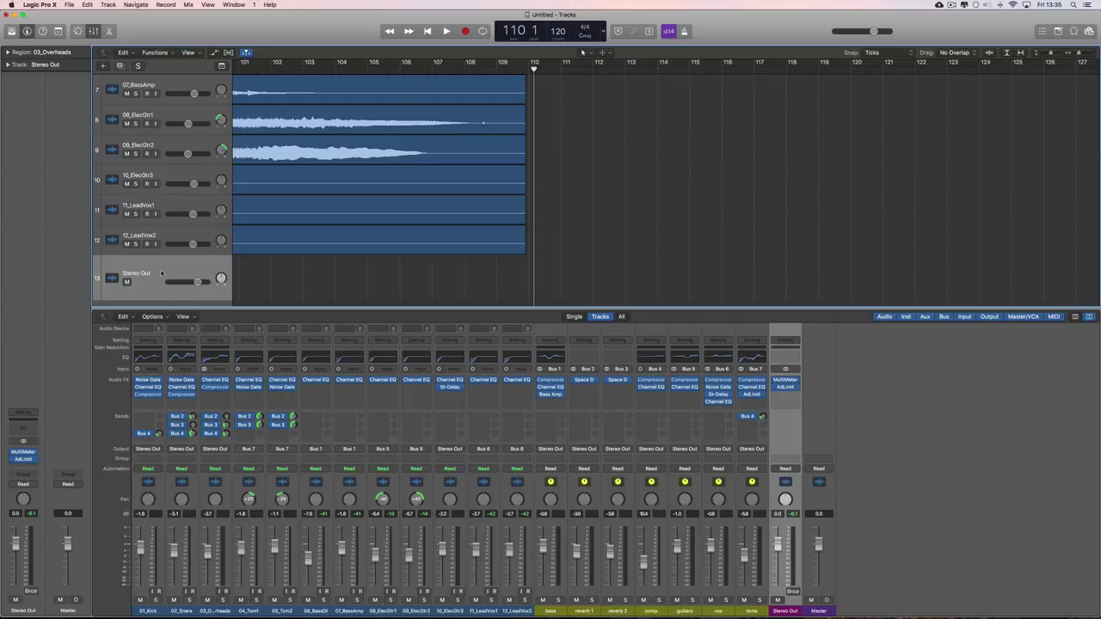
Show track automation and display the Volume parameter on the Stereo Out track
click(215, 53)
scroll(581, 204, down, 5)
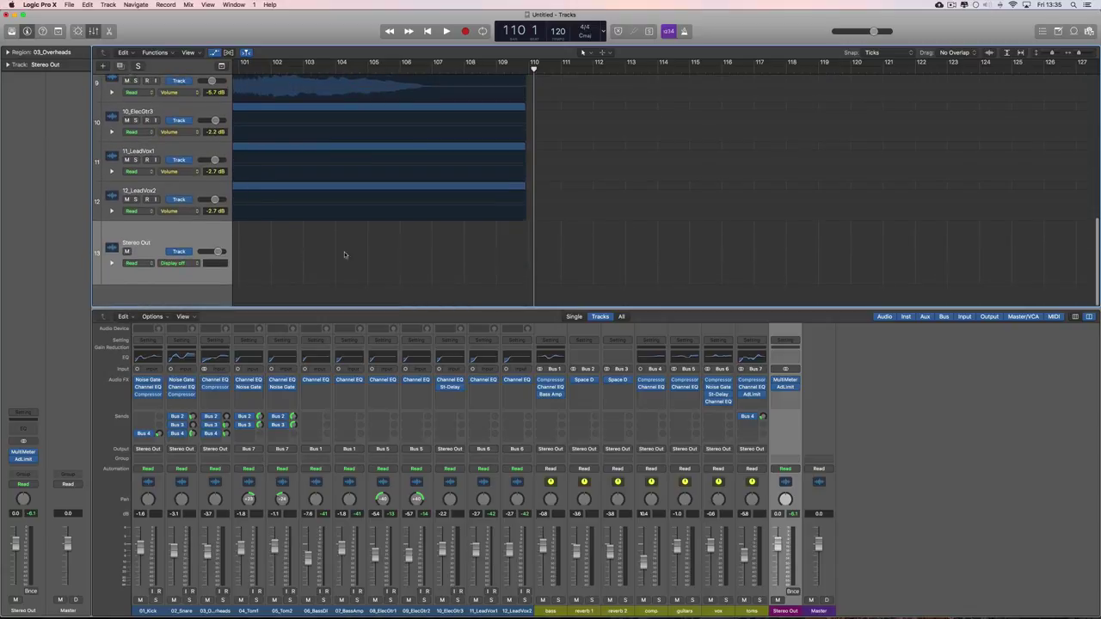
click(174, 264)
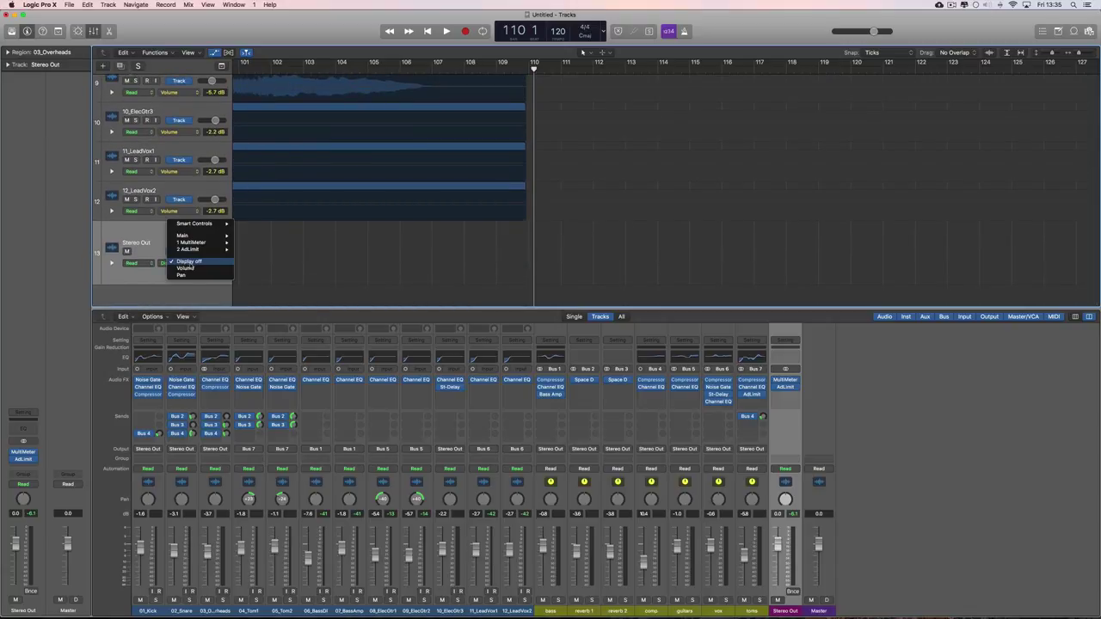
click(187, 268)
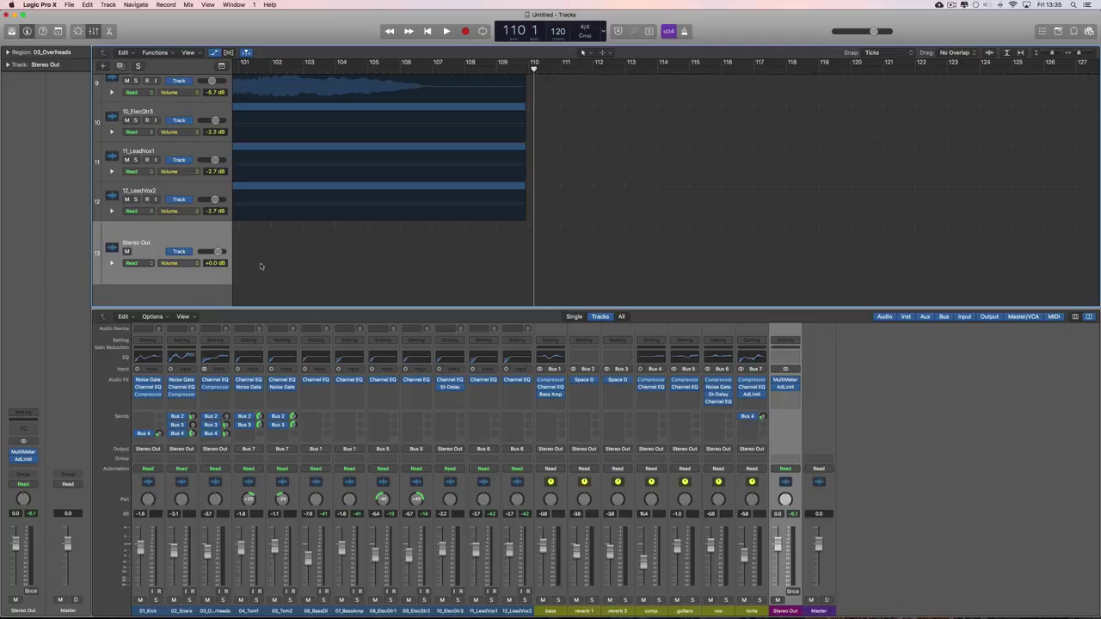
Draw a curved volume fade-out on Stereo Out just before bar 110, from +0.0 dB down to about -65.5 dB
scroll(448, 262, left, 15)
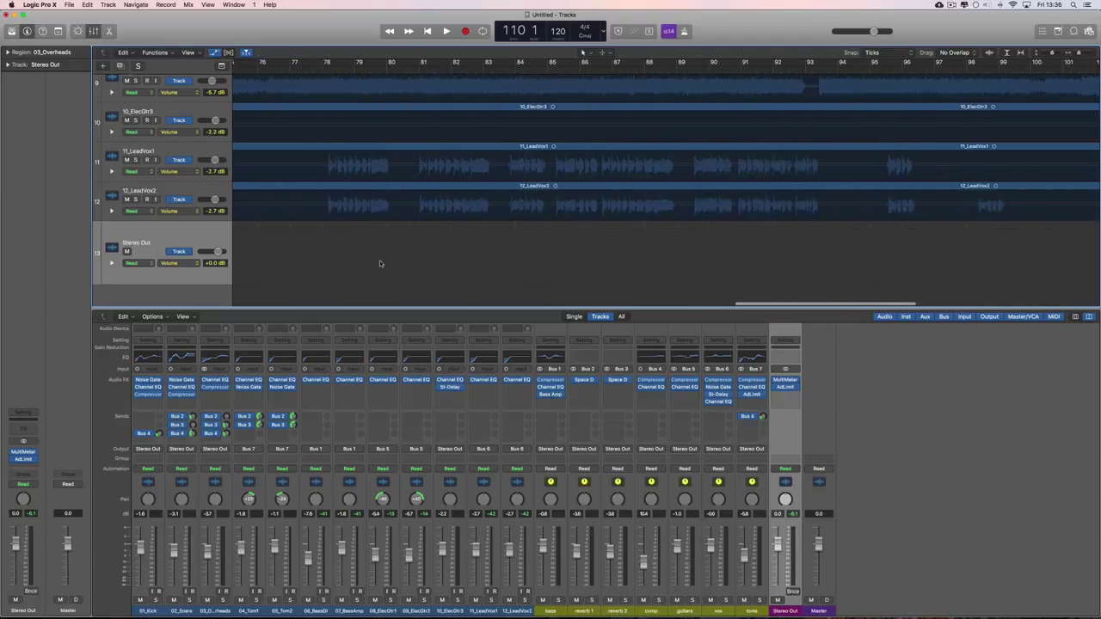
scroll(280, 273, left, 2)
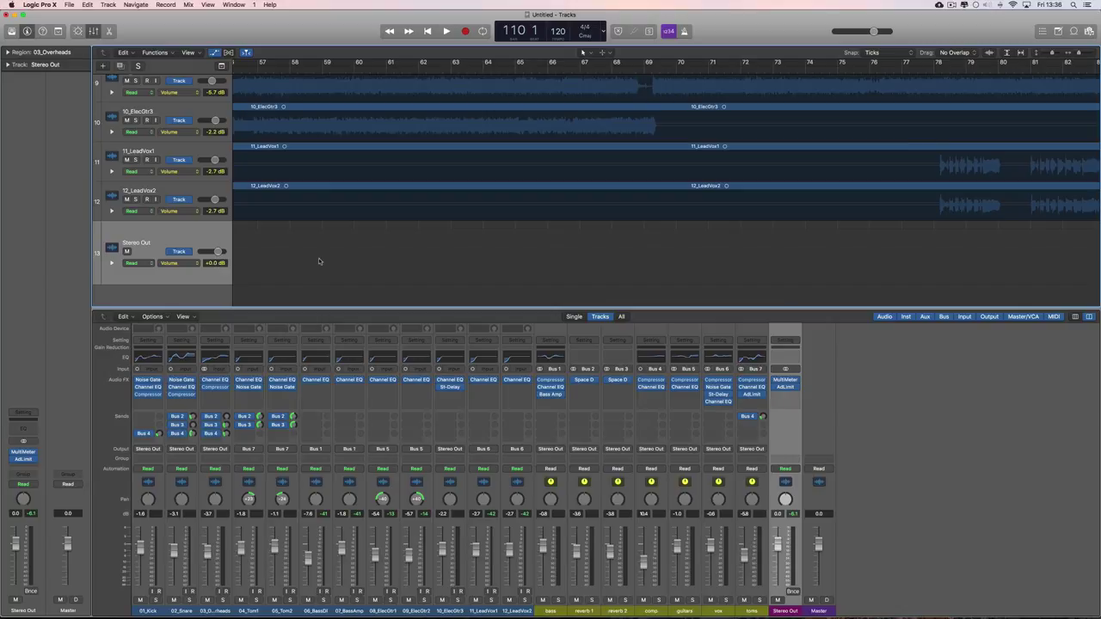
scroll(319, 261, right, 15)
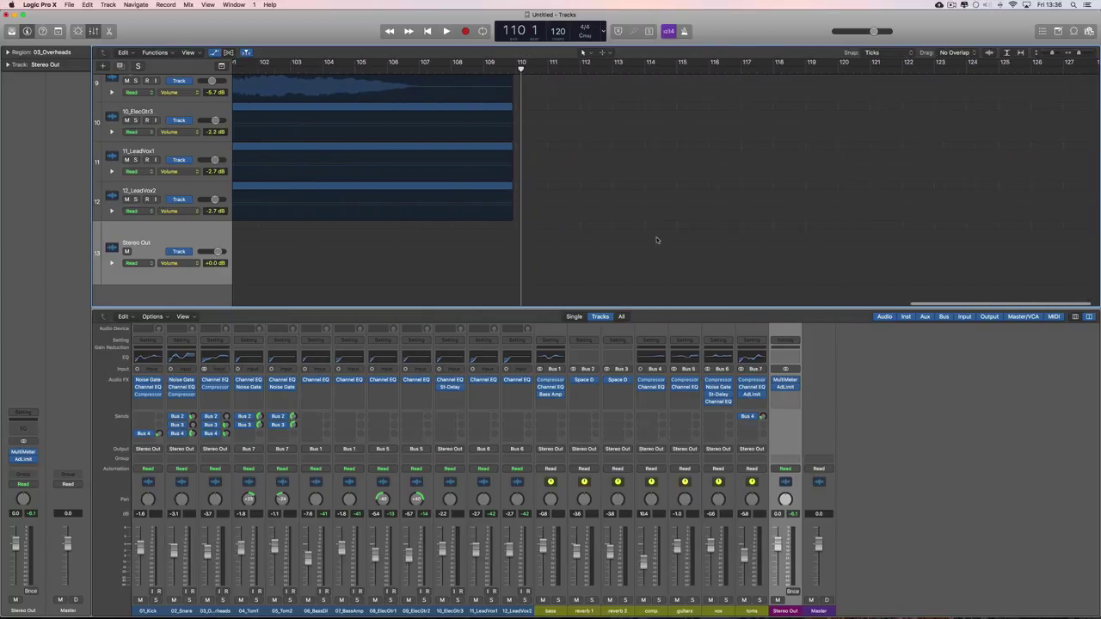
scroll(559, 79, left, 5)
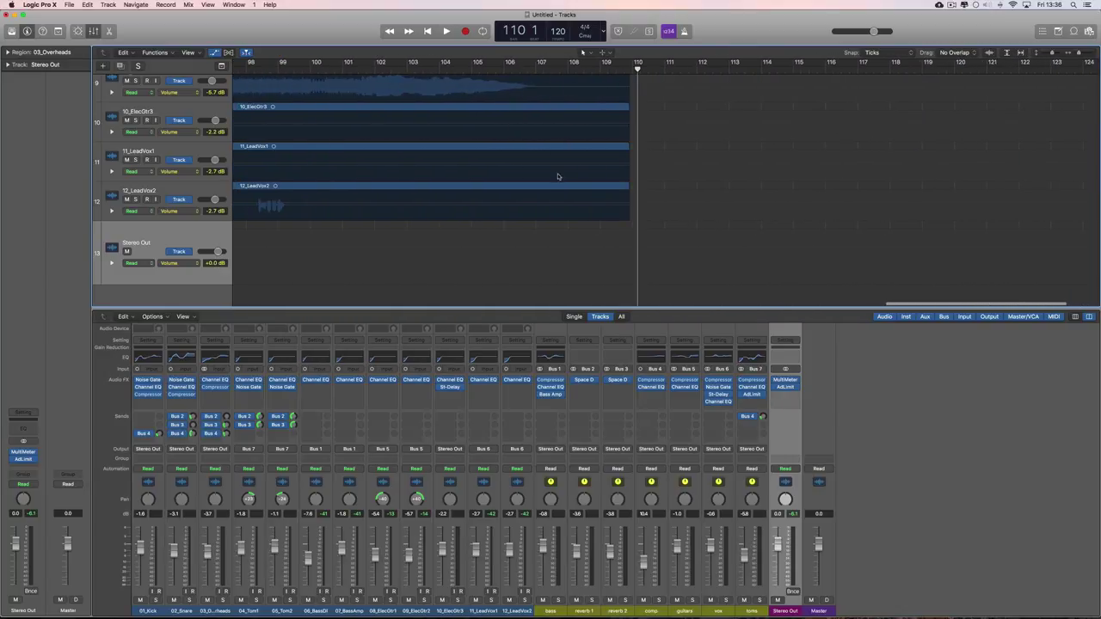
click(572, 256)
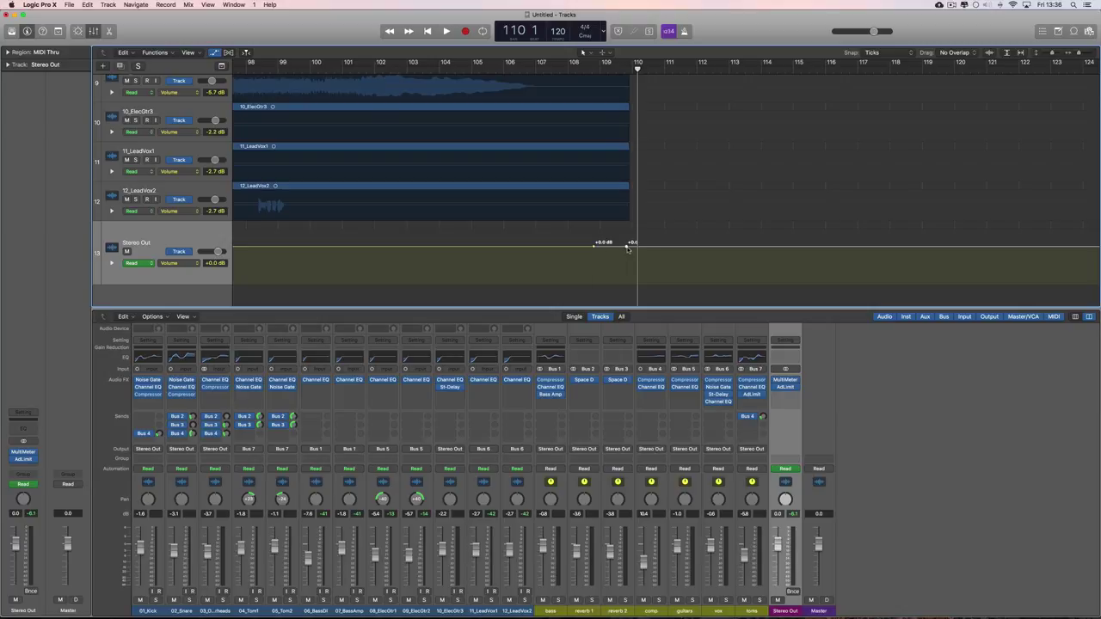
mouse_move(630, 244)
mouse_down()
mouse_move(632, 279)
mouse_move(614, 258)
mouse_up()
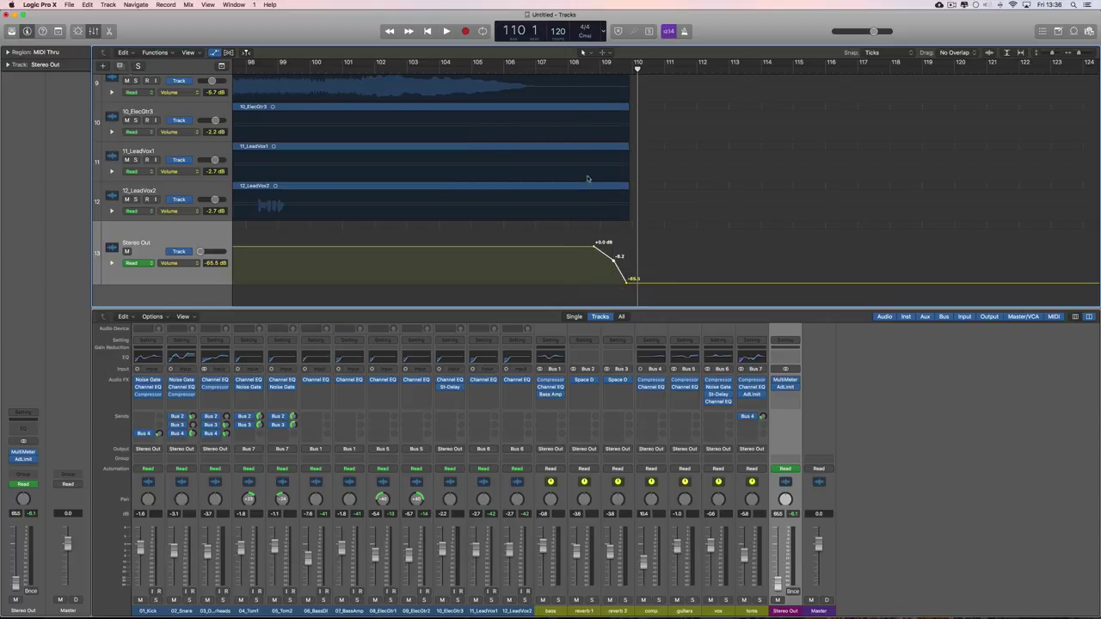
Play the ending from bar 107 to past bar 110 to listen to the fade-out
click(535, 67)
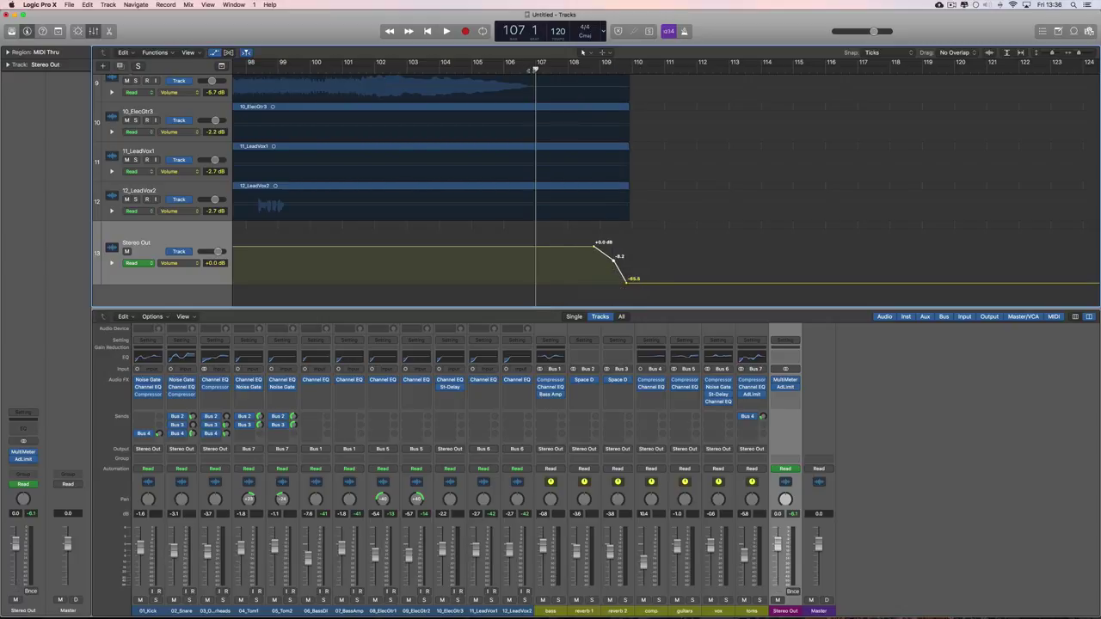
key(space)
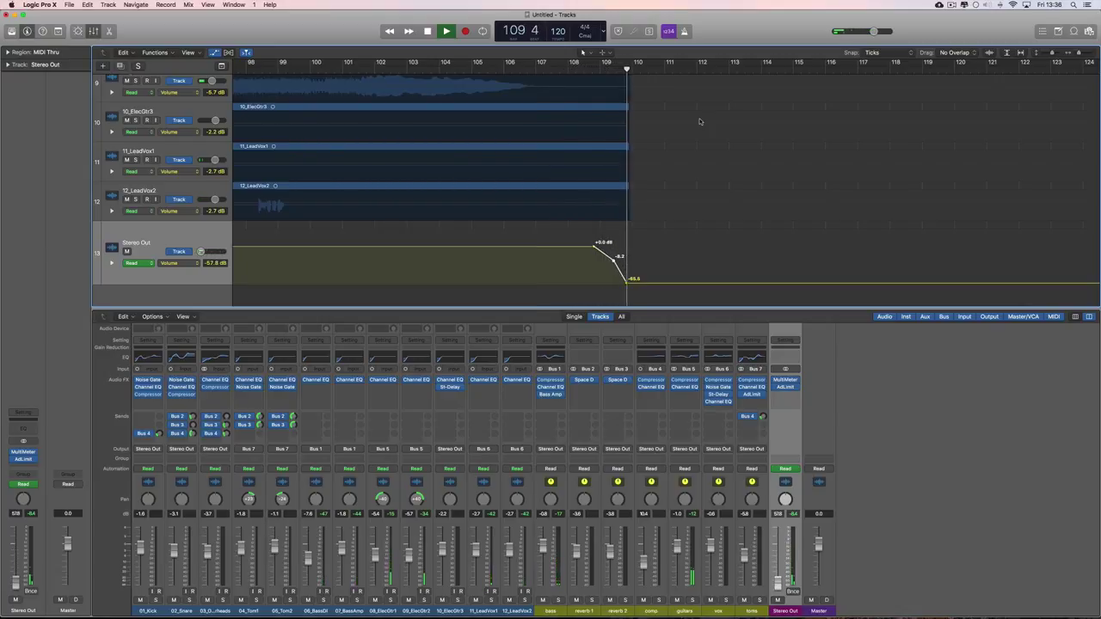
key(space)
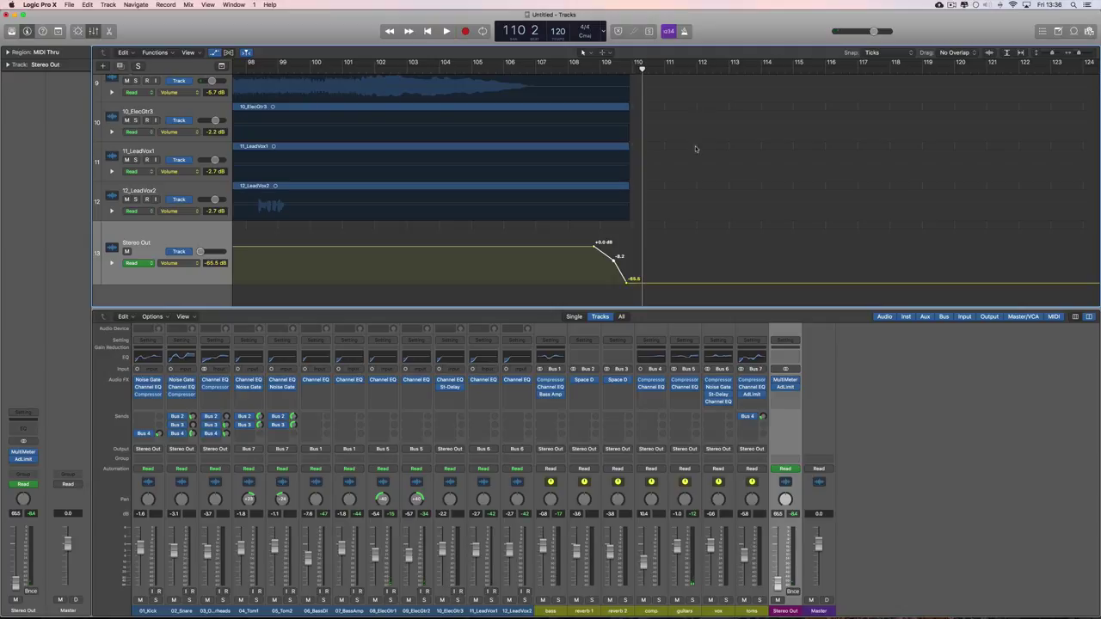
Remove the Stereo Out fade-out, delete all track automation and hide the output track
click(626, 283)
click(616, 257)
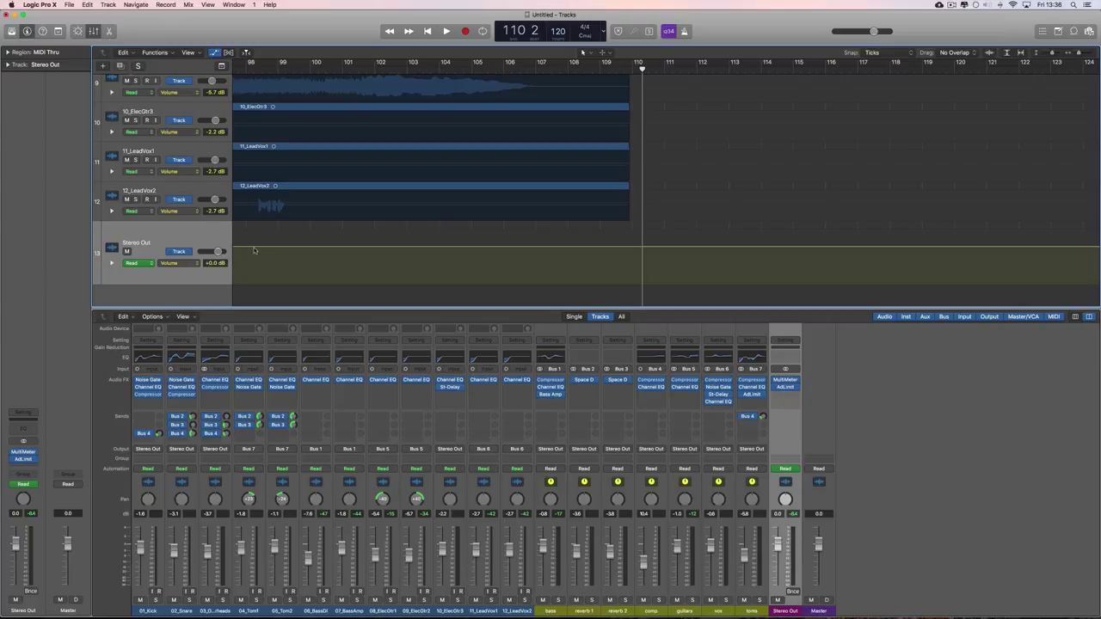
click(186, 5)
mouse_move(209, 55)
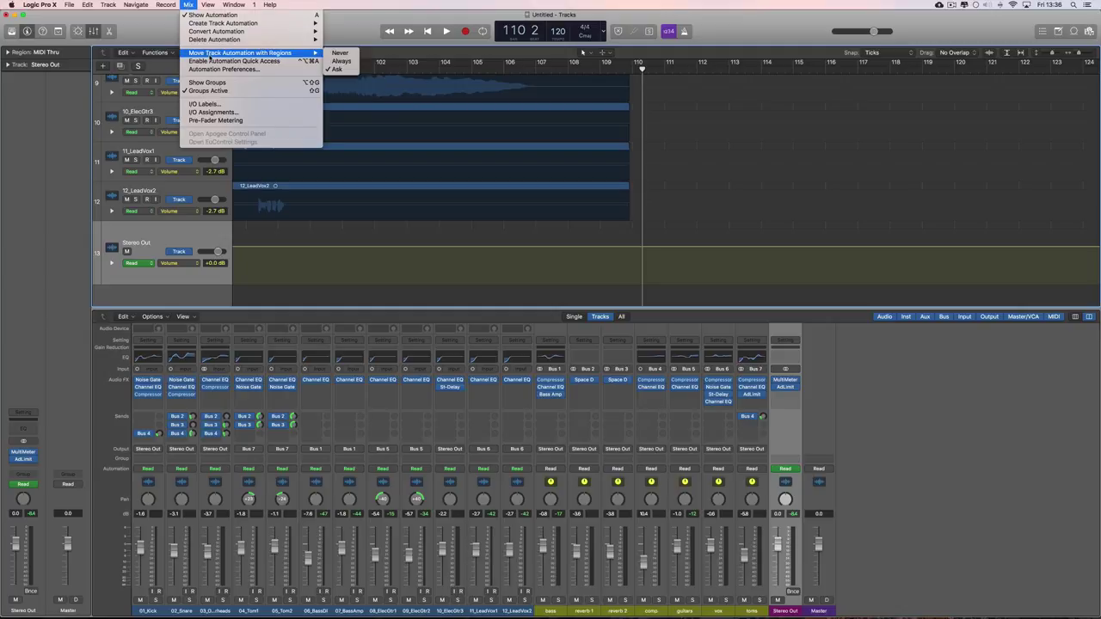
mouse_move(258, 39)
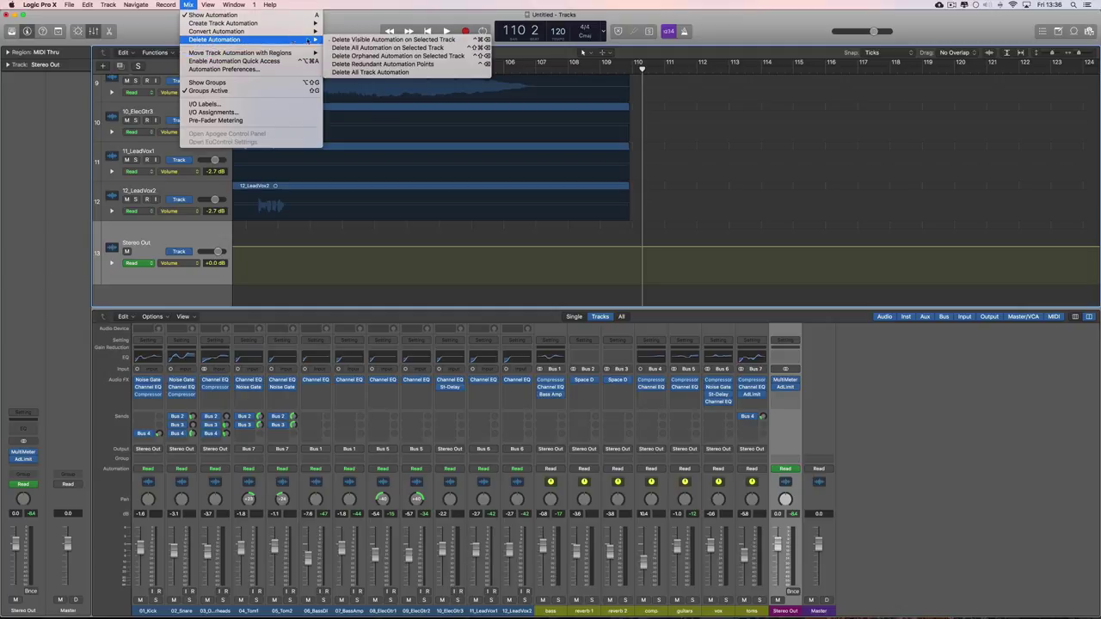
click(372, 72)
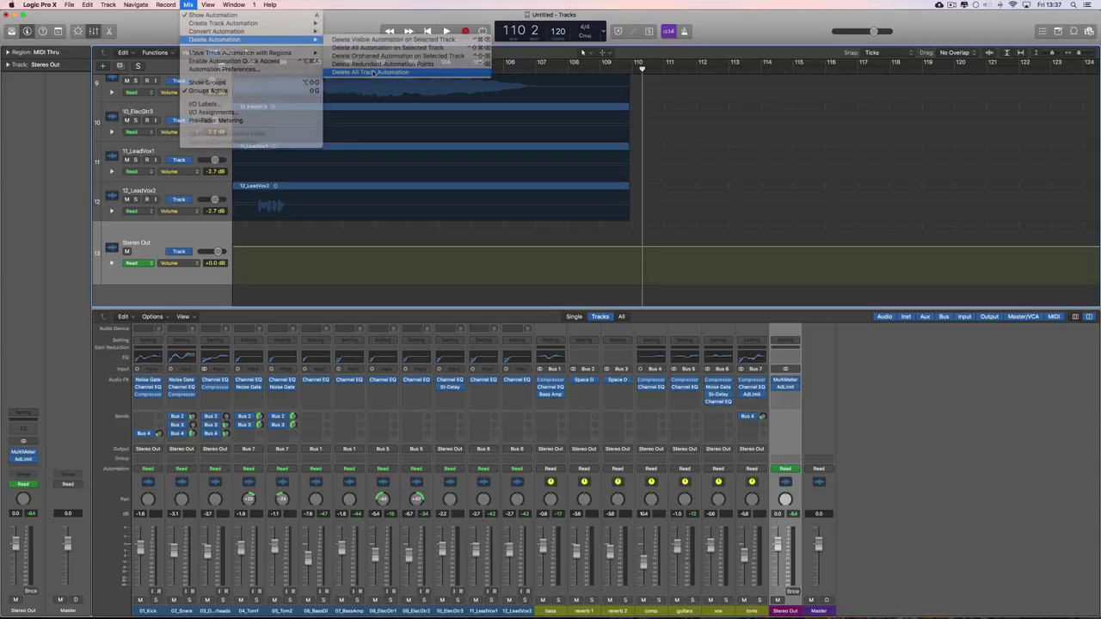
click(108, 5)
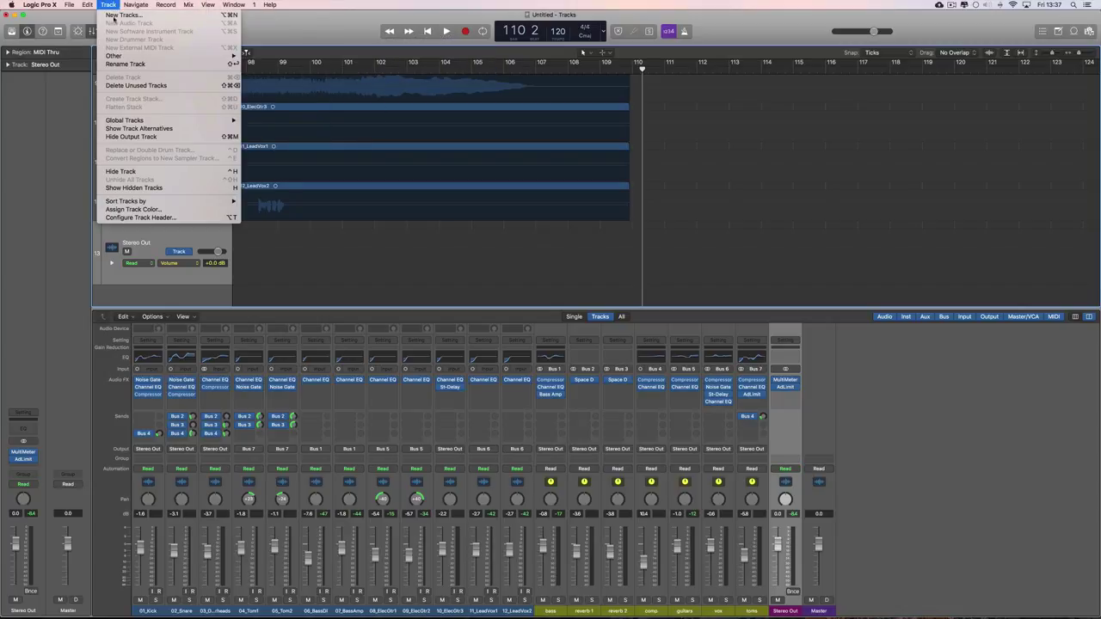
click(130, 136)
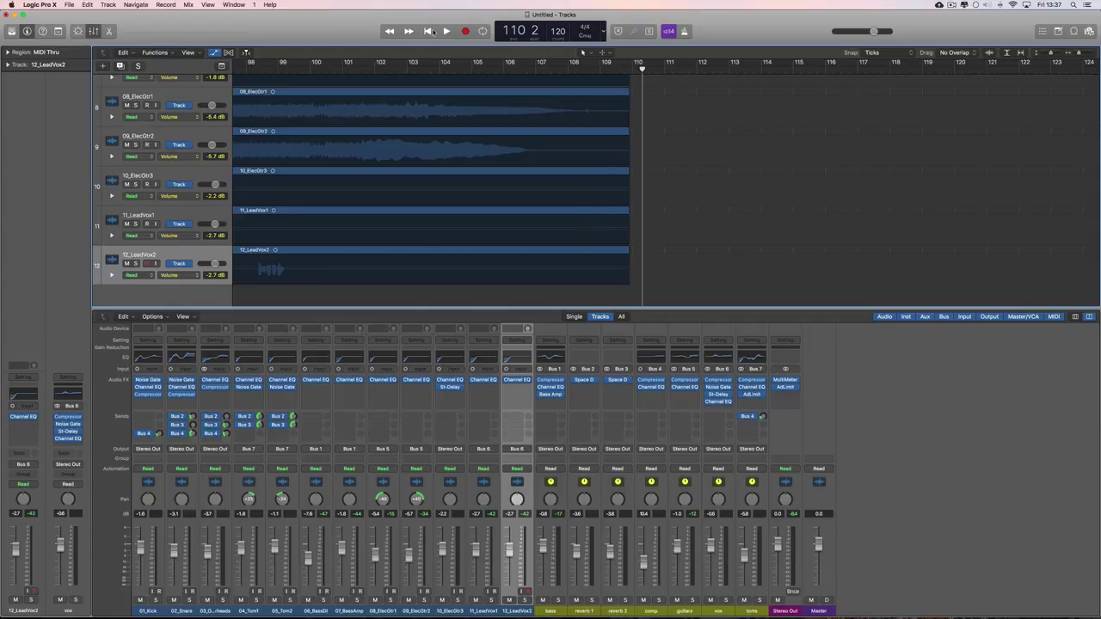
Return the playhead to bar 1, hide the mixer and automation, and fit the whole song in the Tracks area
key(Return)
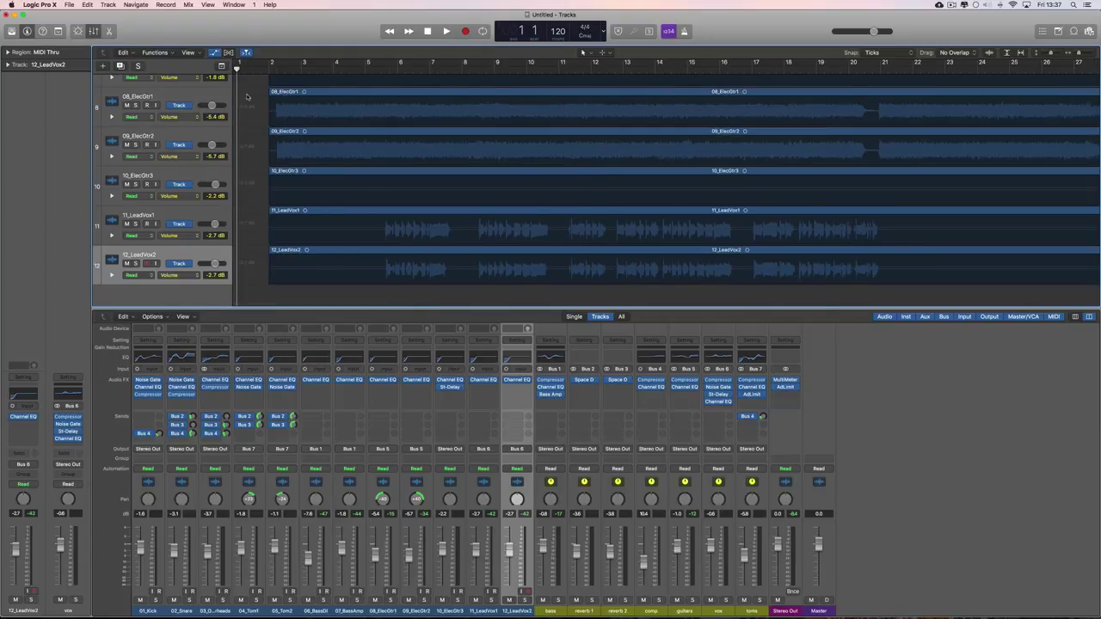
key(x)
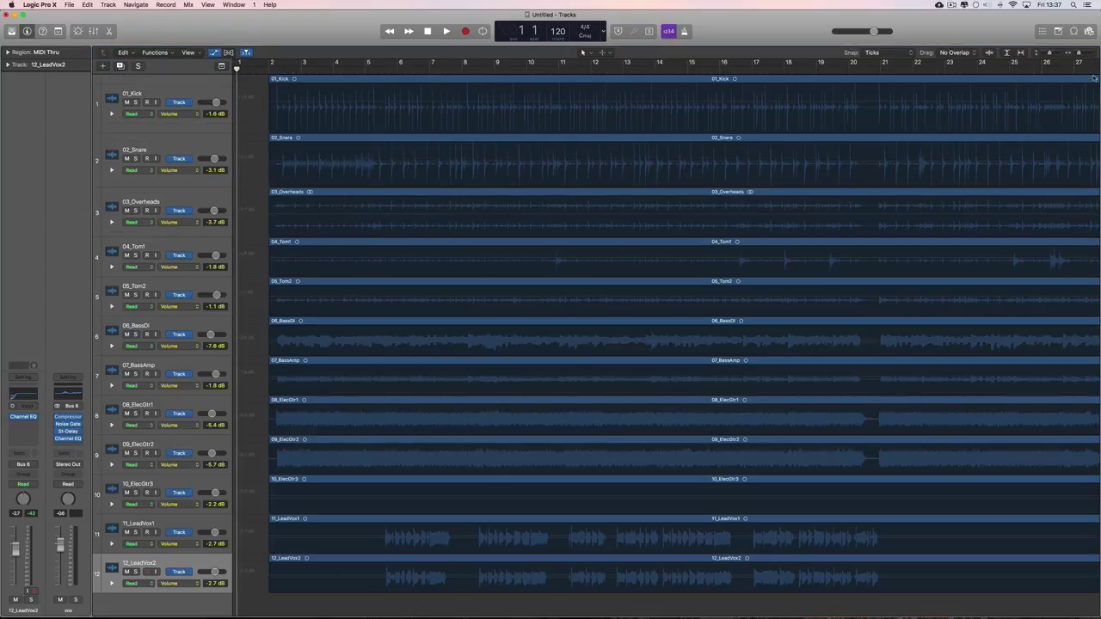
click(214, 53)
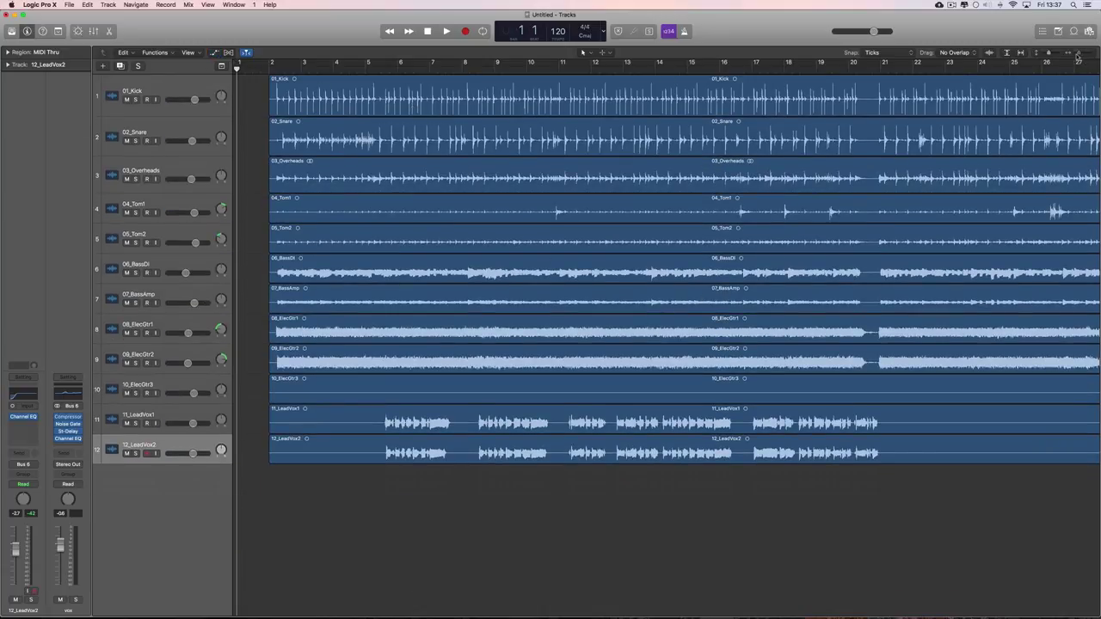
drag(1077, 56, 1069, 58)
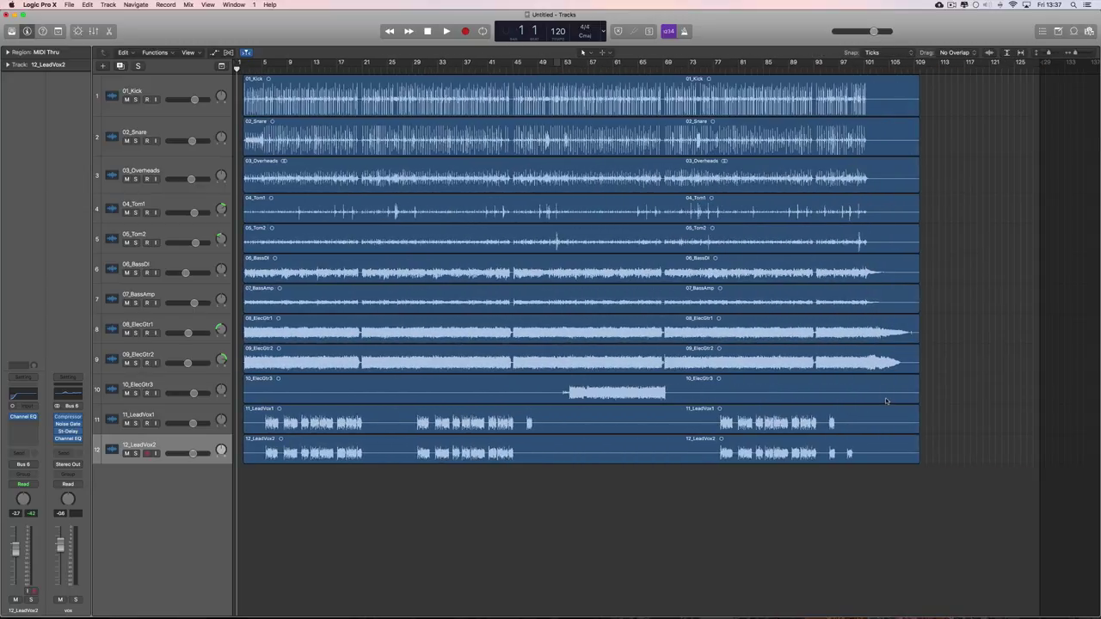